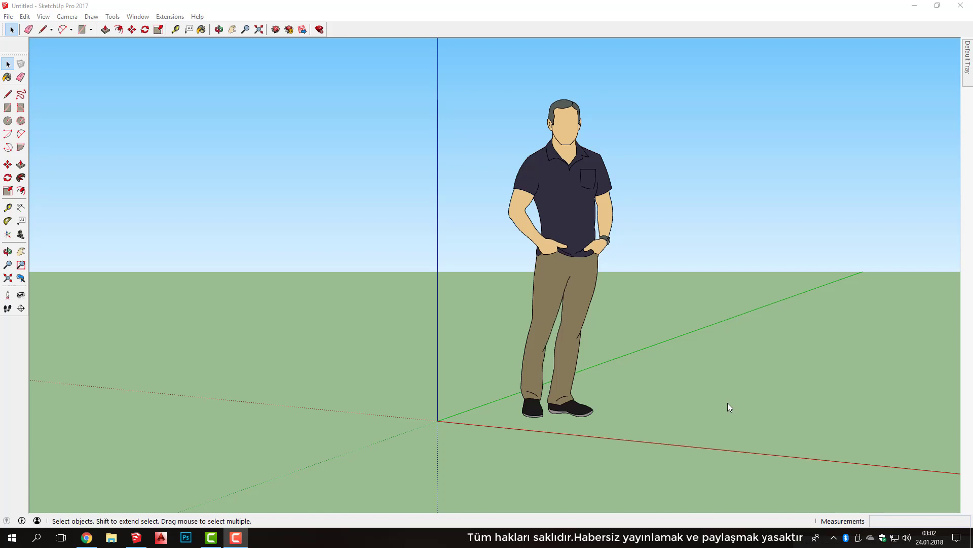
Draw a 30 by 50 rectangle with its first corner at the origin.
{"action": "left_click", "coordinate": [732, 397]}
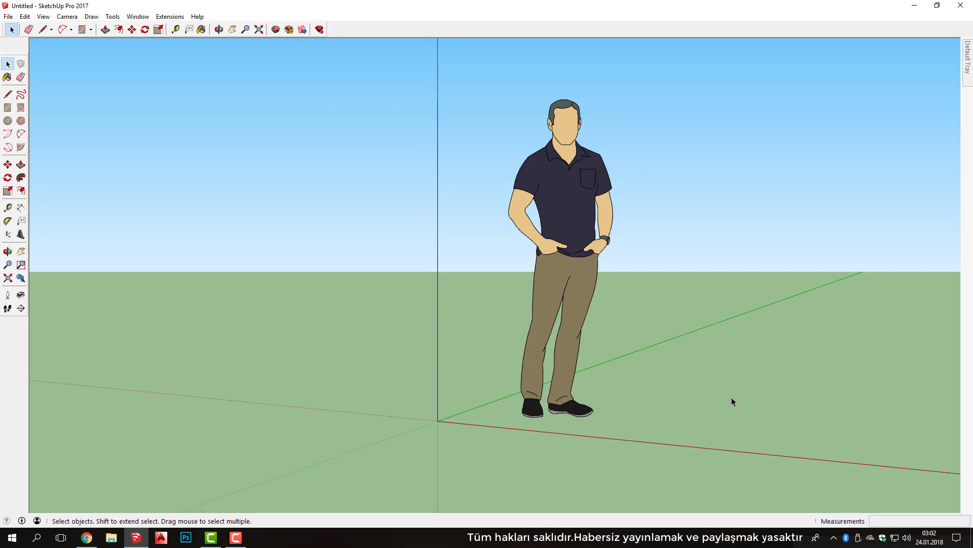
{"action": "key", "text": "r"}
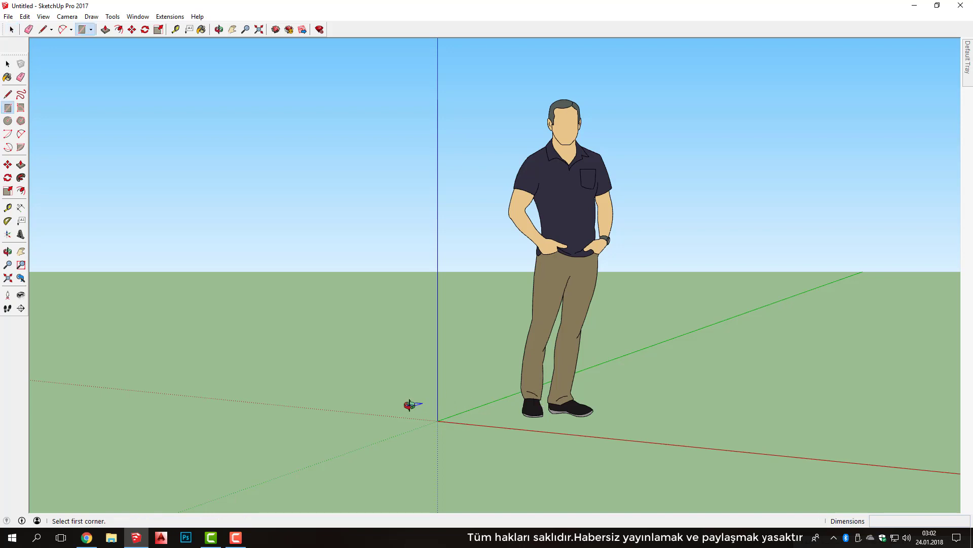
{"action": "middle_click_drag", "start_coordinate": [414, 405], "coordinate": [457, 413]}
{"action": "scroll", "coordinate": [443, 428], "scroll_direction": "up", "scroll_amount": 2}
{"action": "left_click", "coordinate": [444, 427]}
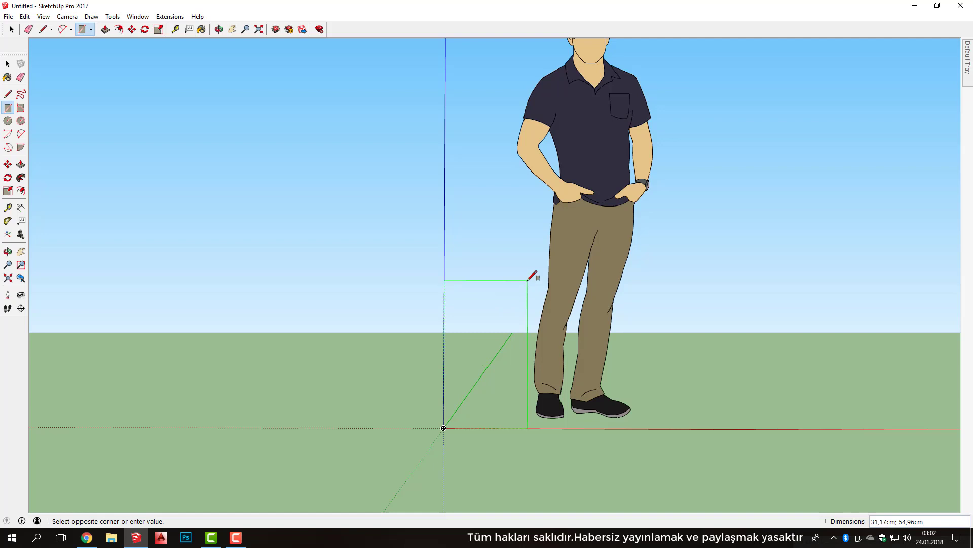
{"action": "type", "text": "30;50"}
{"action": "key", "text": "Return"}
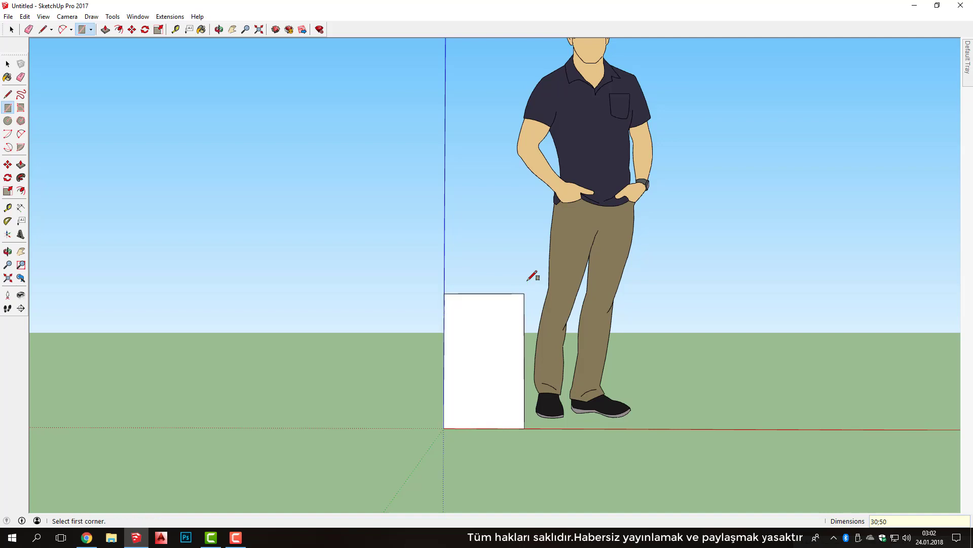
{"action": "key", "text": "space"}
{"action": "scroll", "coordinate": [500, 326], "scroll_direction": "up", "scroll_amount": 2}
Trace the rectangle's top and left edges with lines.
{"action": "key", "text": "l"}
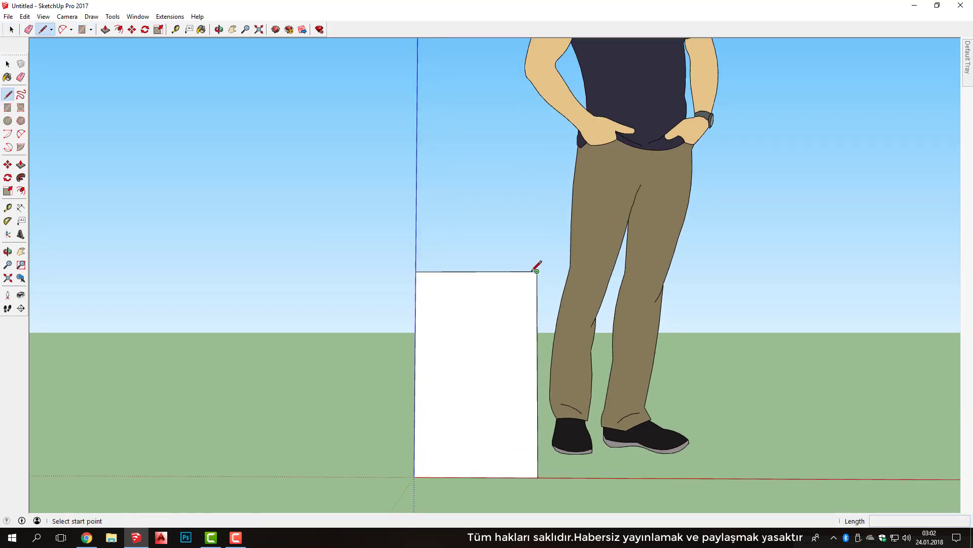
{"action": "left_click", "coordinate": [536, 271]}
{"action": "left_click", "coordinate": [416, 272]}
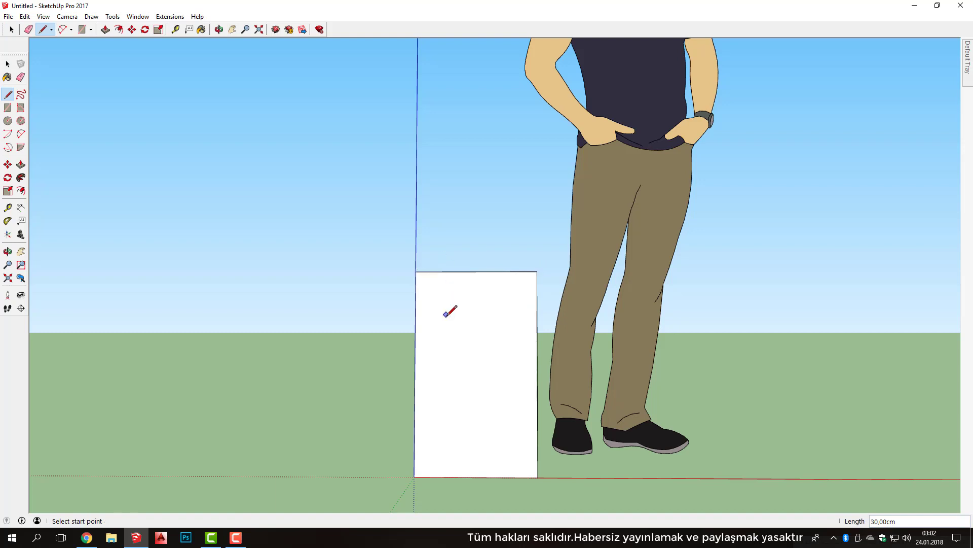
{"action": "left_click", "coordinate": [417, 466]}
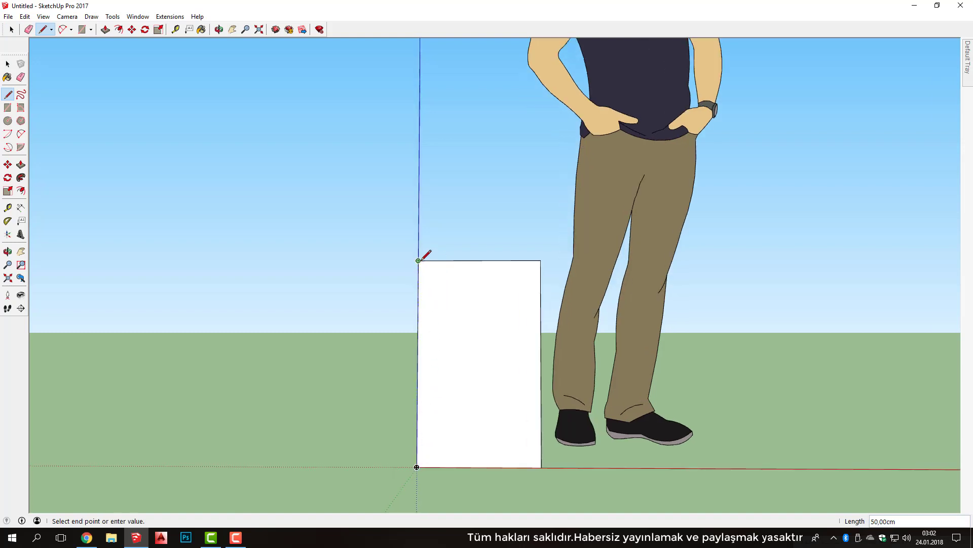
{"action": "key", "text": "space"}
{"action": "middle_click_drag", "start_coordinate": [514, 343], "coordinate": [497, 306]}
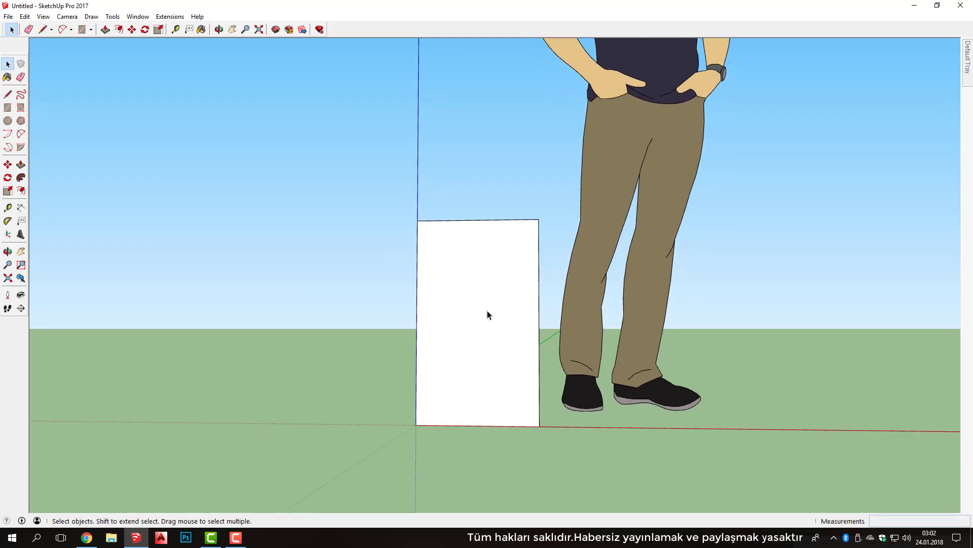
Turn on the BZ_Toolbar and Artisan toolbars from View > Toolbars.
{"action": "left_click", "coordinate": [43, 16]}
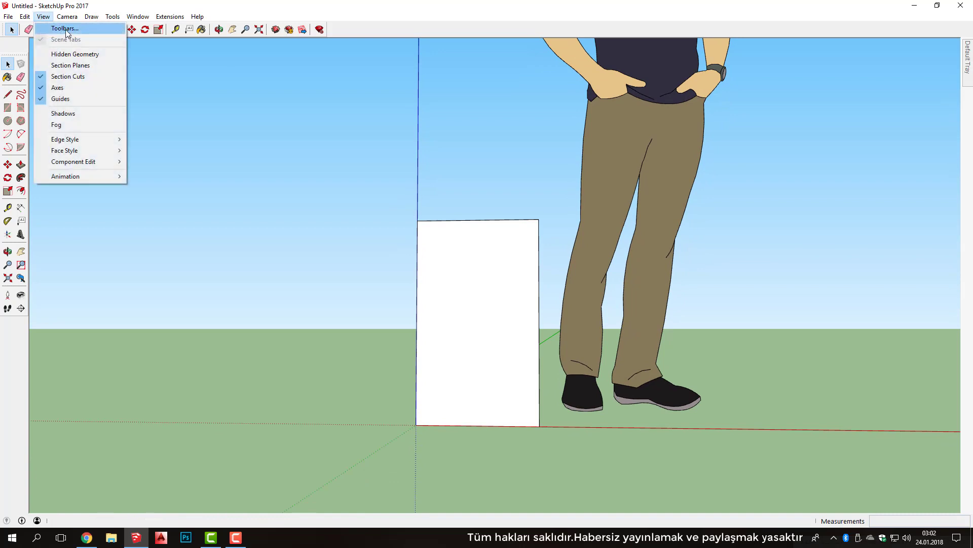
{"action": "left_click", "coordinate": [65, 30]}
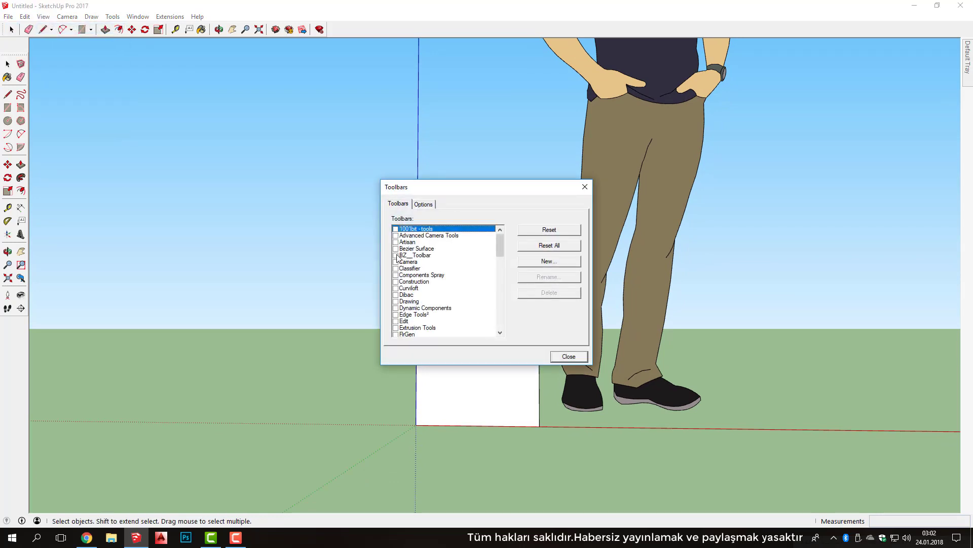
{"action": "left_click", "coordinate": [396, 255]}
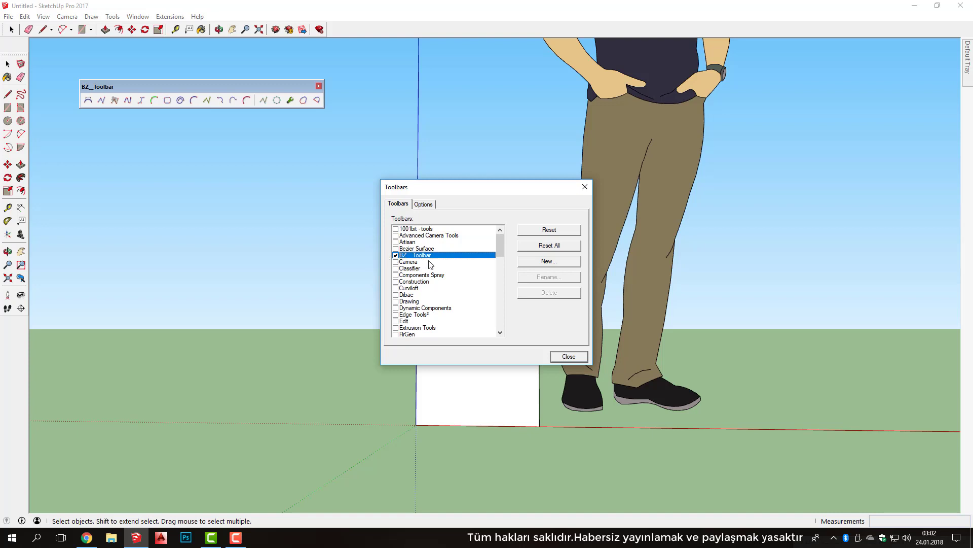
{"action": "scroll", "coordinate": [430, 263], "scroll_direction": "down", "scroll_amount": 1}
{"action": "scroll", "coordinate": [427, 275], "scroll_direction": "down", "scroll_amount": 3}
{"action": "scroll", "coordinate": [406, 261], "scroll_direction": "up", "scroll_amount": 3}
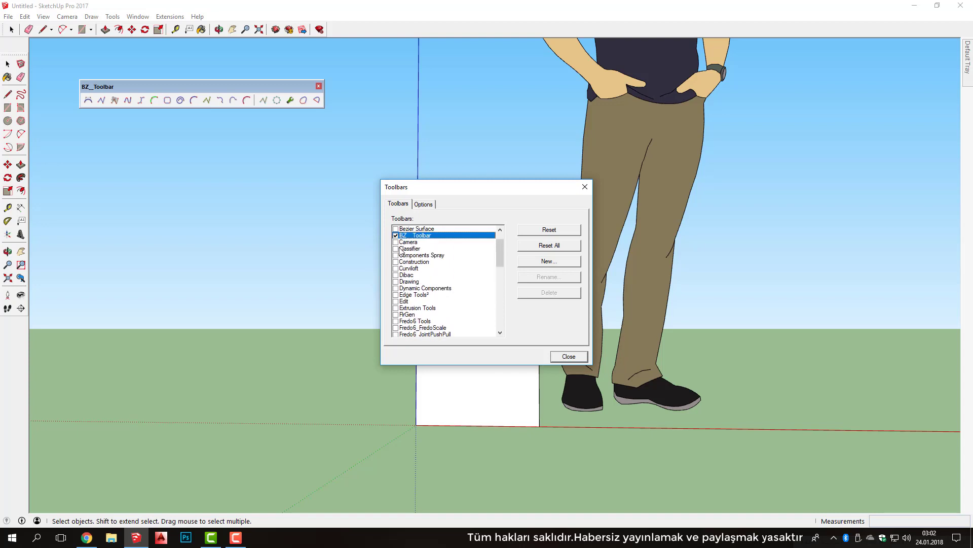
{"action": "scroll", "coordinate": [399, 232], "scroll_direction": "up", "scroll_amount": 1}
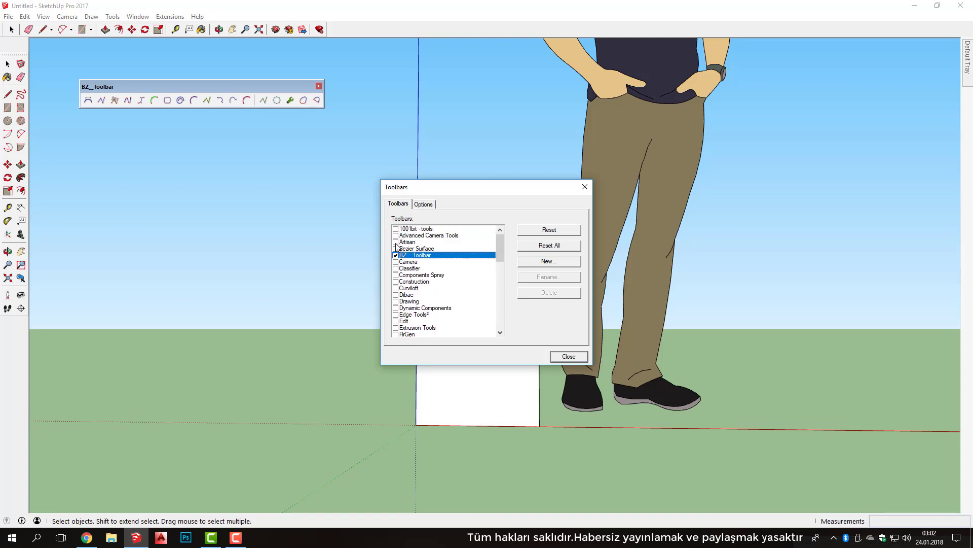
{"action": "left_click", "coordinate": [396, 243]}
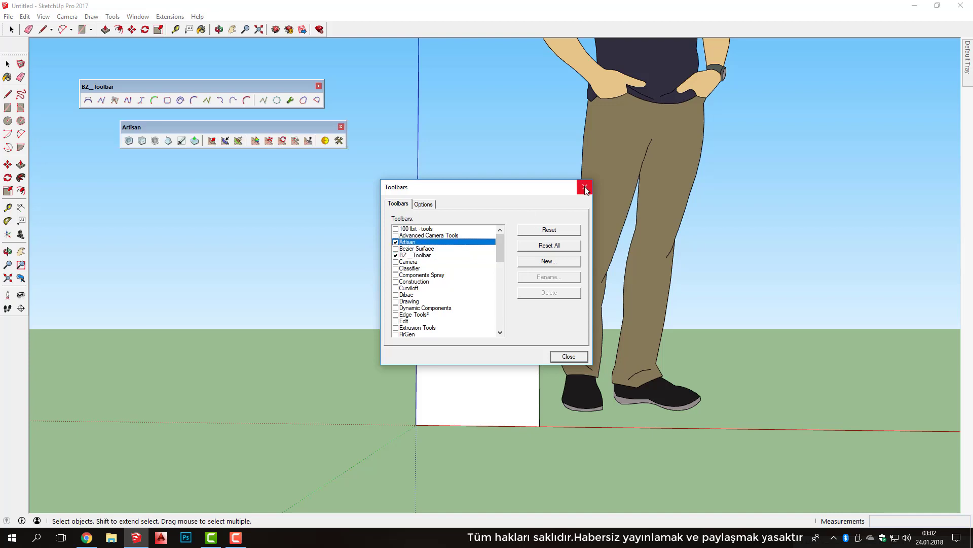
{"action": "left_click", "coordinate": [585, 187]}
{"action": "middle_click_drag", "start_coordinate": [501, 273], "coordinate": [545, 296]}
{"action": "scroll", "coordinate": [506, 266], "scroll_direction": "up", "scroll_amount": 2}
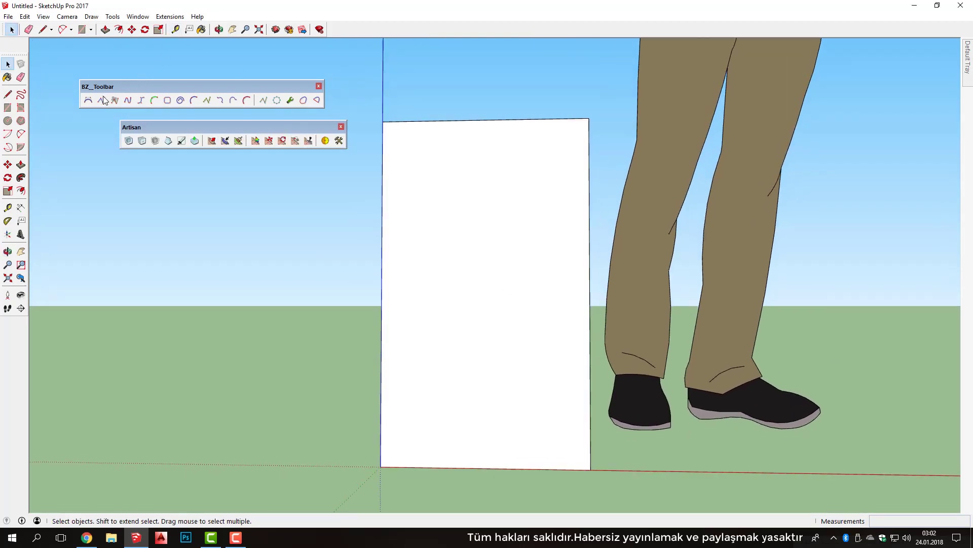
Start a classic Bezier curve from the bottom edge to the rectangle's top-left corner.
{"action": "left_click", "coordinate": [86, 101]}
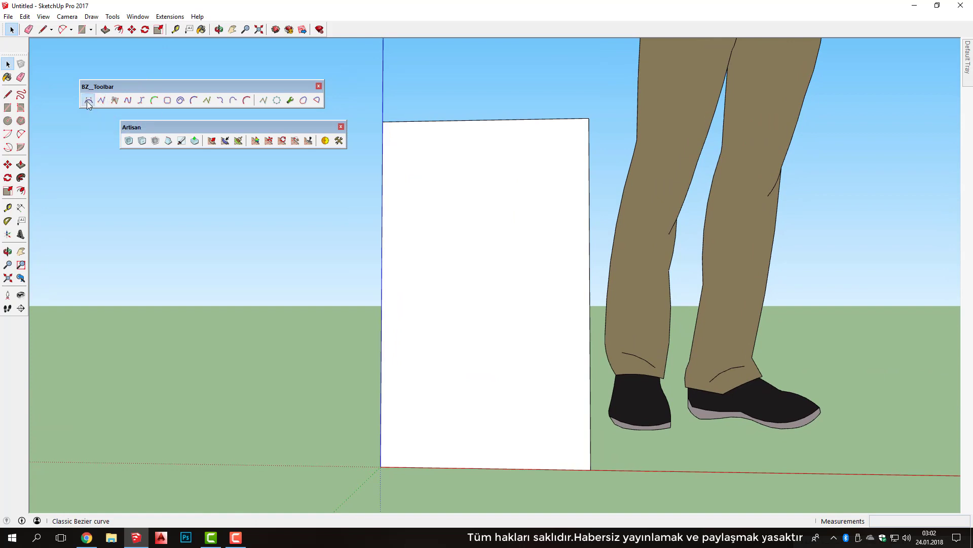
{"action": "left_click", "coordinate": [485, 468]}
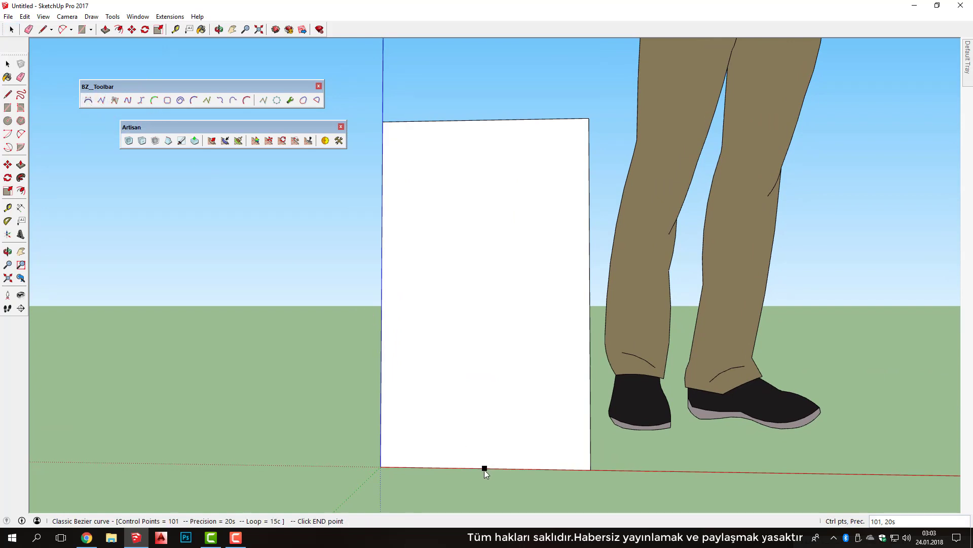
{"action": "left_click", "coordinate": [382, 151]}
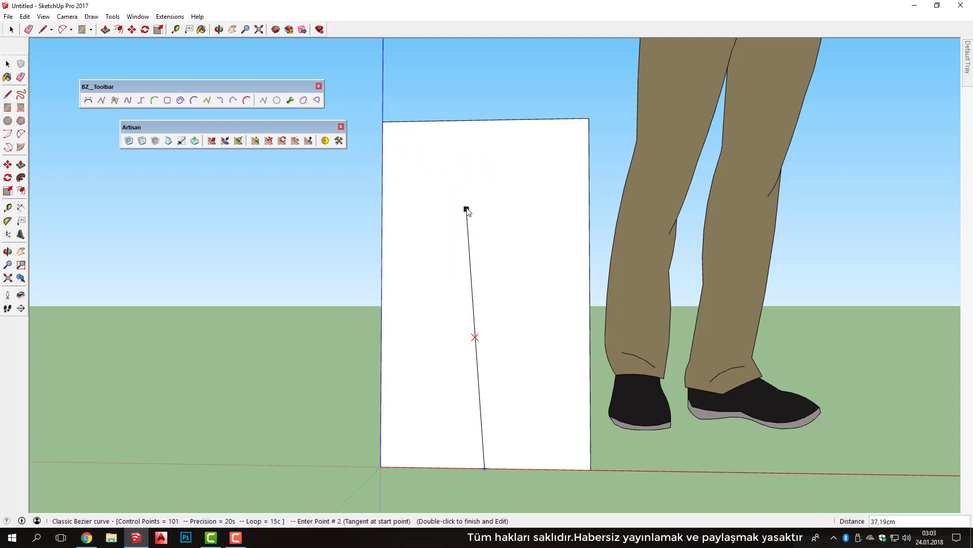
{"action": "left_click", "coordinate": [453, 466]}
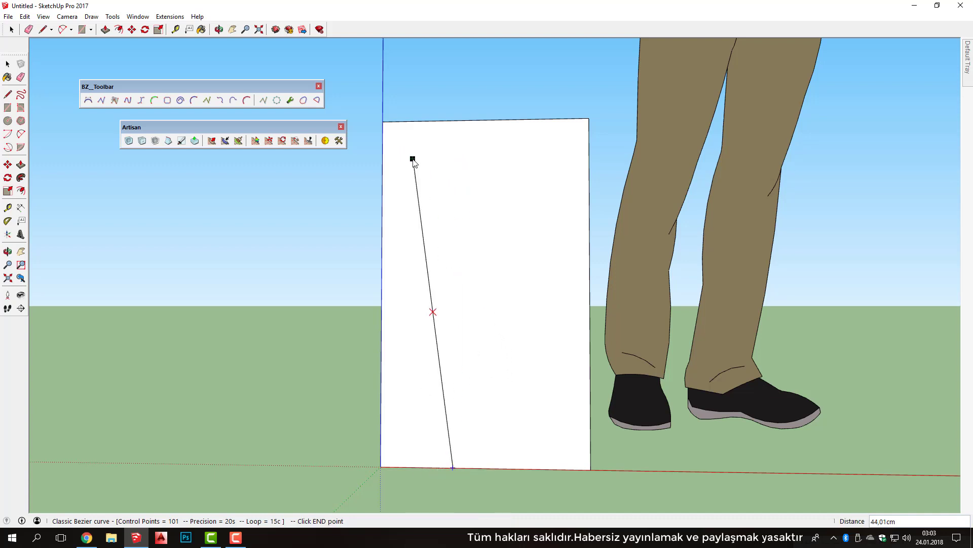
{"action": "left_click", "coordinate": [383, 132]}
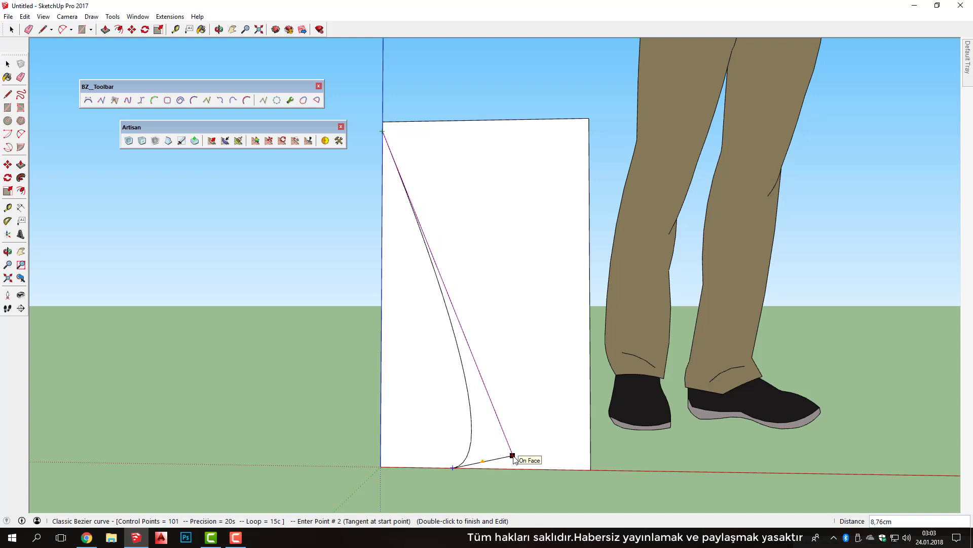
Add three control points bulging the curve outward into a half-egg, and finish it.
{"action": "left_click", "coordinate": [512, 455]}
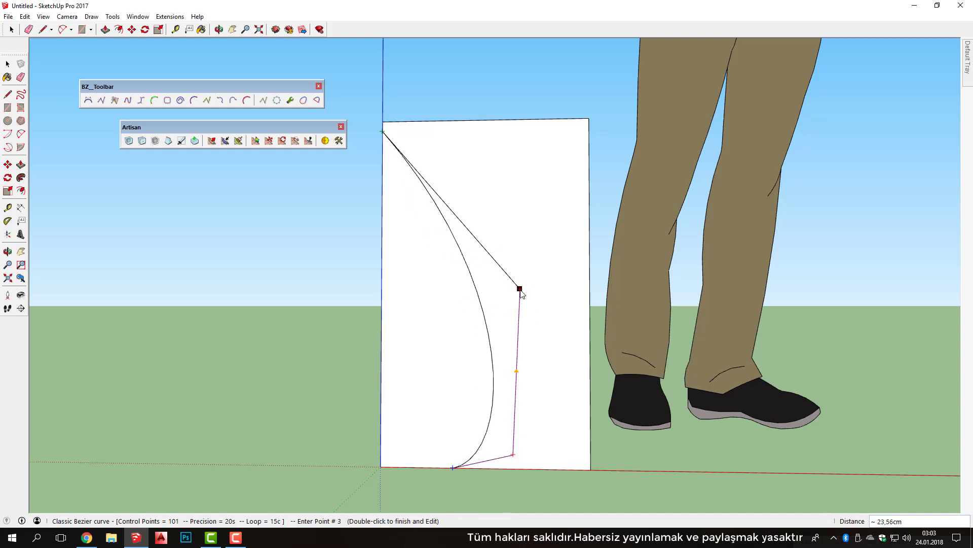
{"action": "left_click", "coordinate": [526, 283]}
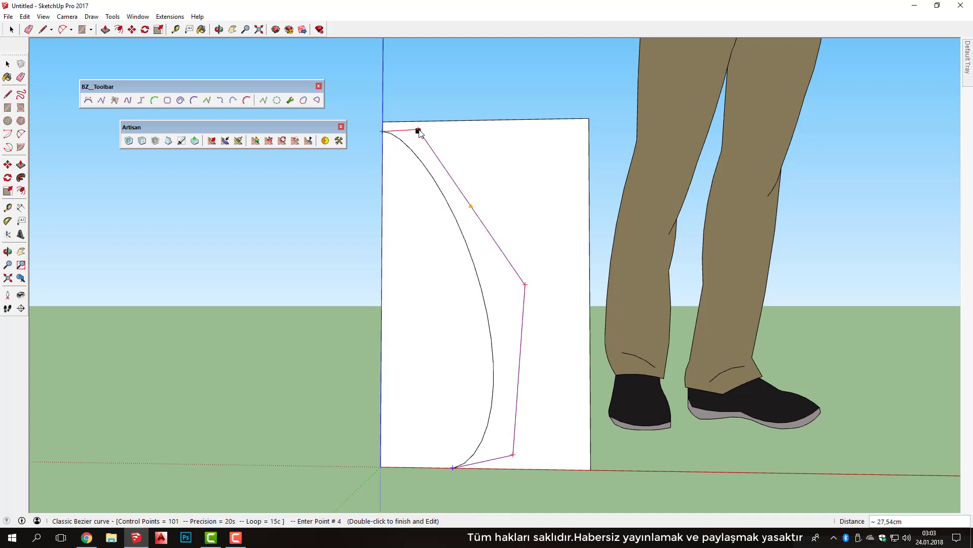
{"action": "left_click", "coordinate": [422, 130]}
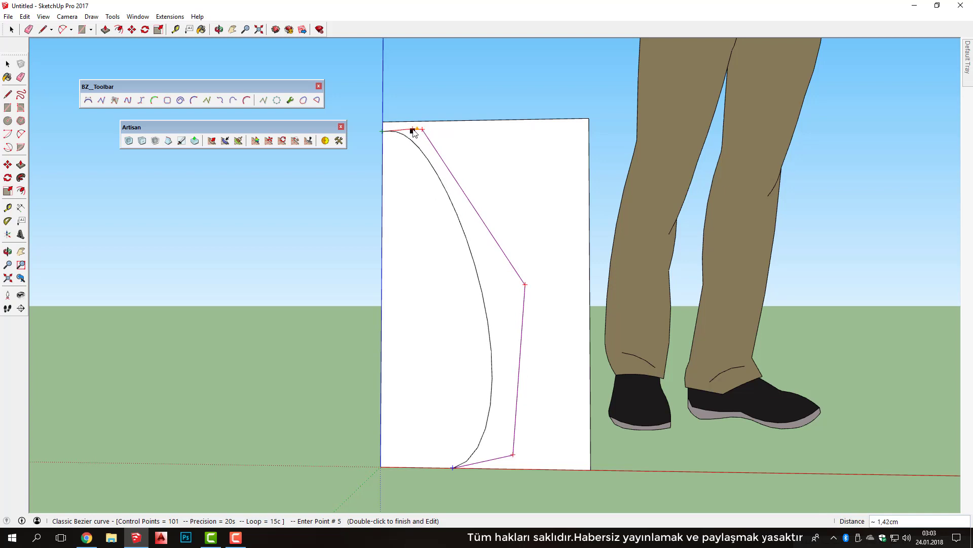
{"action": "double_click", "coordinate": [423, 130]}
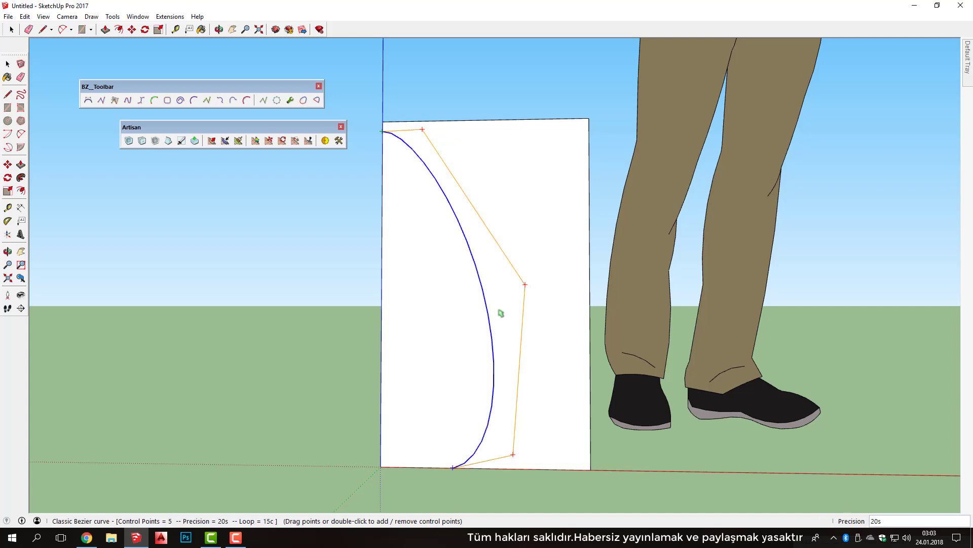
{"action": "key", "text": "space"}
{"action": "scroll", "coordinate": [494, 223], "scroll_direction": "down", "scroll_amount": 2}
{"action": "middle_click_drag", "start_coordinate": [485, 267], "coordinate": [480, 343]}
{"action": "scroll", "coordinate": [480, 343], "scroll_direction": "up", "scroll_amount": 2}
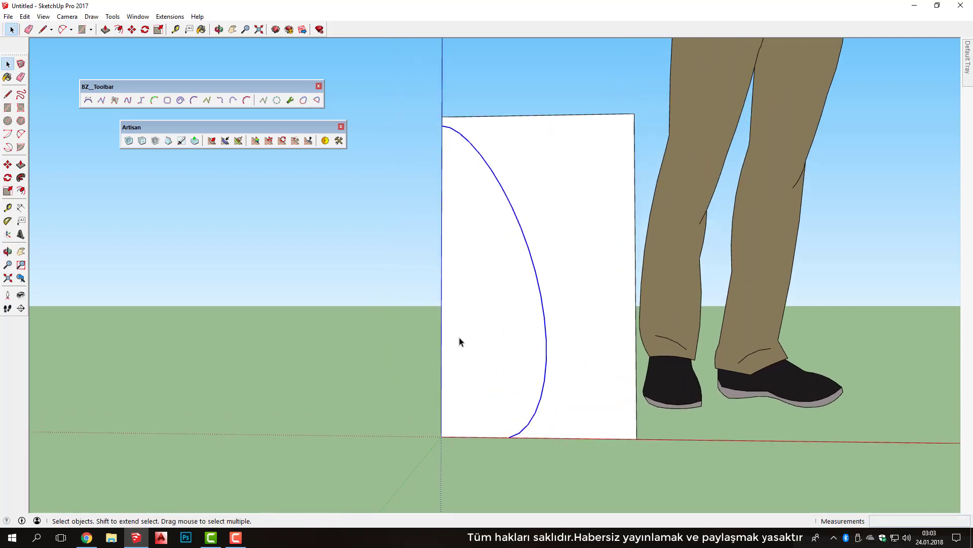
Delete the face right of the curve and offset the half-egg outline inward.
{"action": "double_click", "coordinate": [603, 367]}
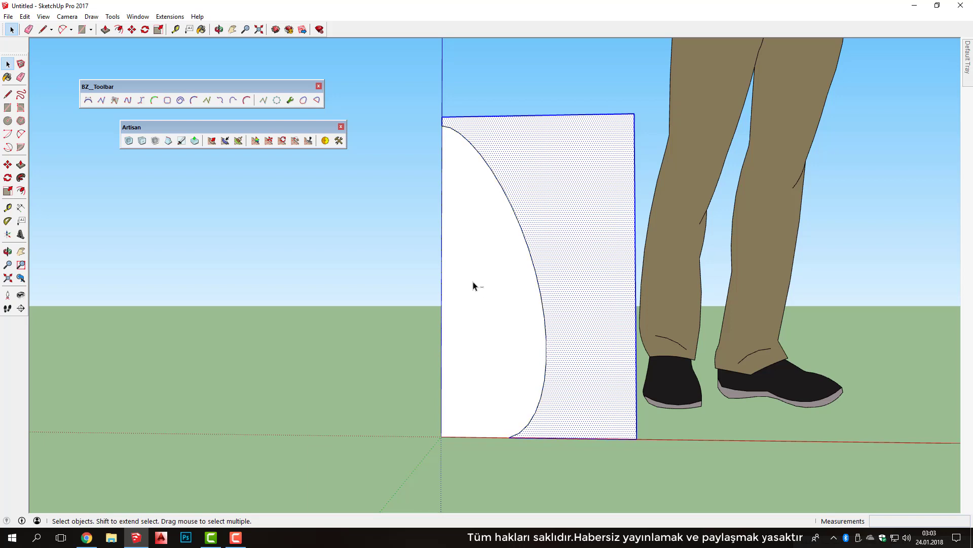
{"action": "key", "text": "Delete"}
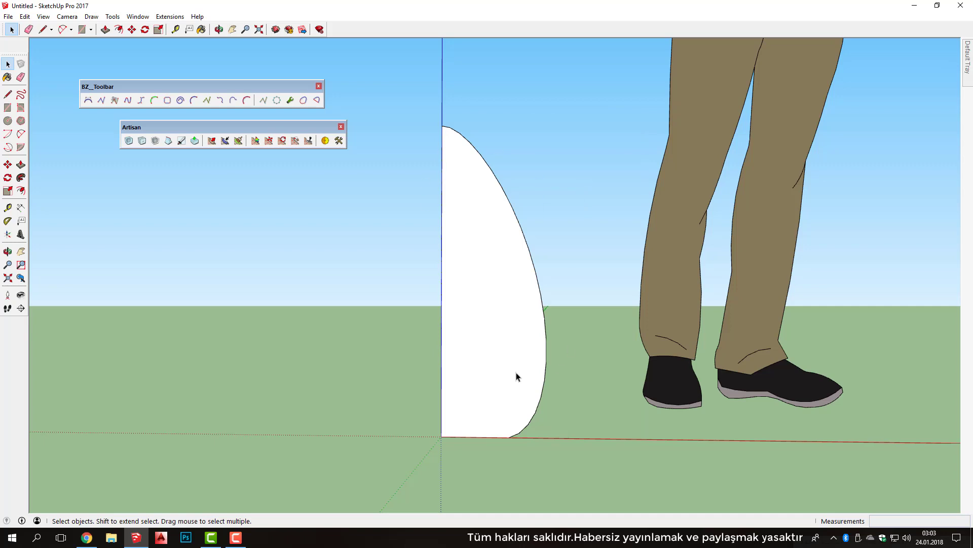
{"action": "scroll", "coordinate": [494, 387], "scroll_direction": "up", "scroll_amount": 2}
{"action": "left_click", "coordinate": [514, 315]}
{"action": "scroll", "coordinate": [523, 319], "scroll_direction": "down", "scroll_amount": 1}
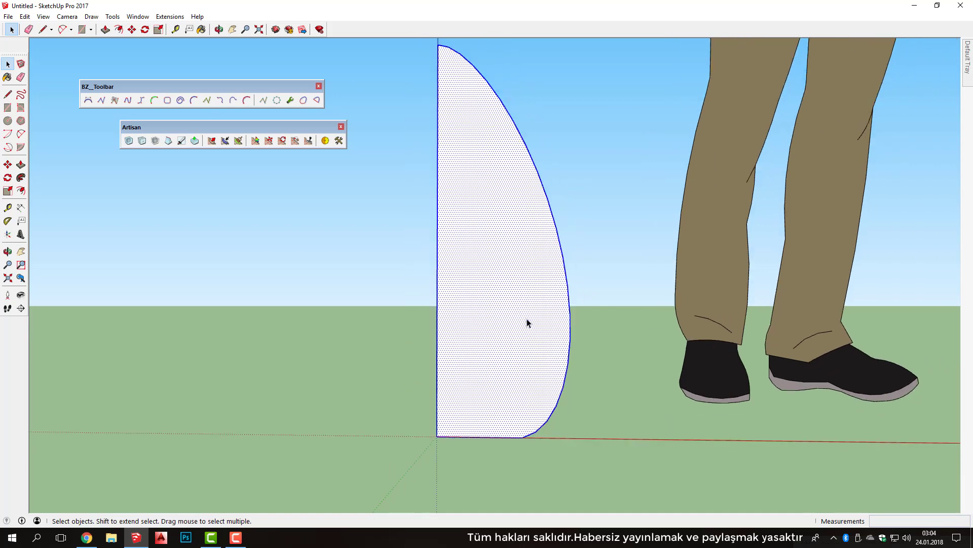
{"action": "key", "text": "f"}
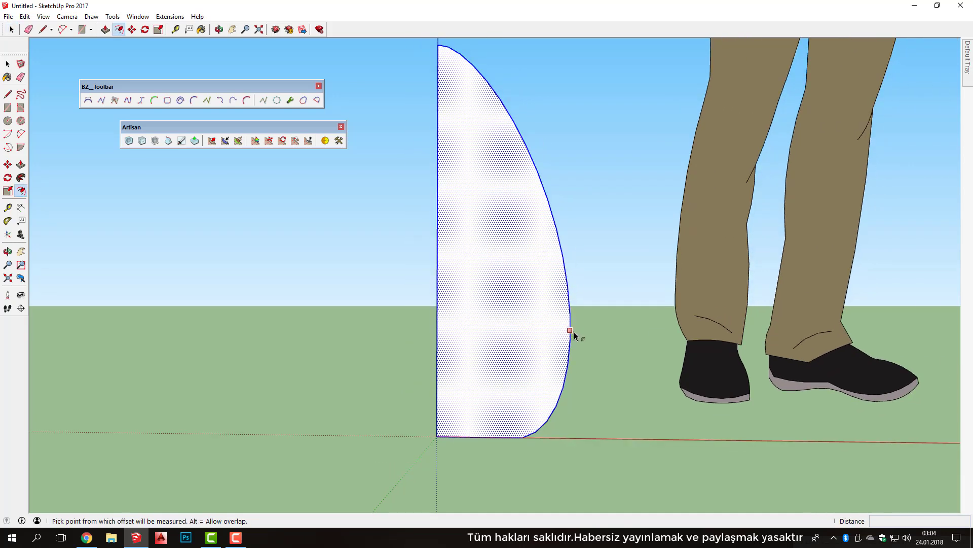
{"action": "left_click", "coordinate": [571, 333]}
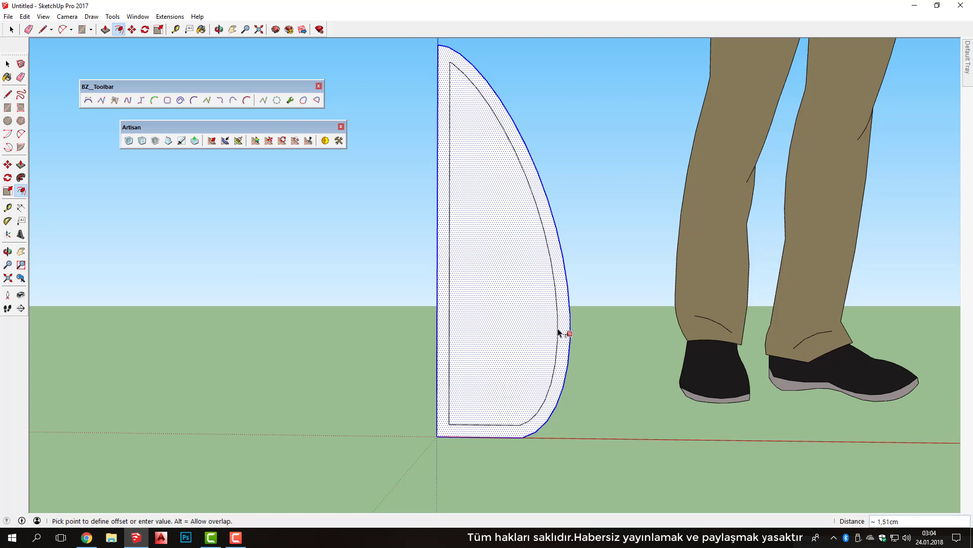
{"action": "left_click", "coordinate": [555, 333]}
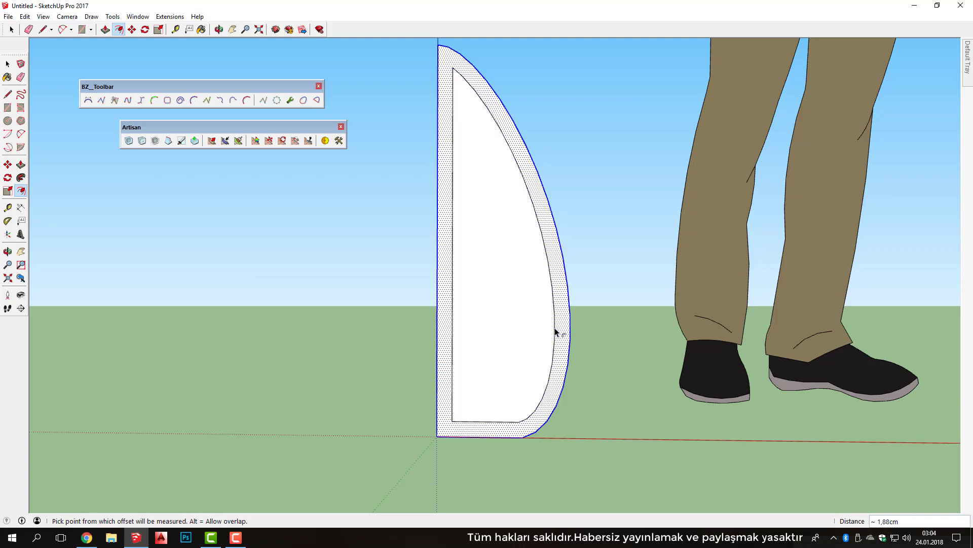
{"action": "key", "text": "space"}
Move the inner left edge onto the outer edge and erase it, leaving a thin band.
{"action": "left_click", "coordinate": [507, 301]}
{"action": "left_click", "coordinate": [453, 299]}
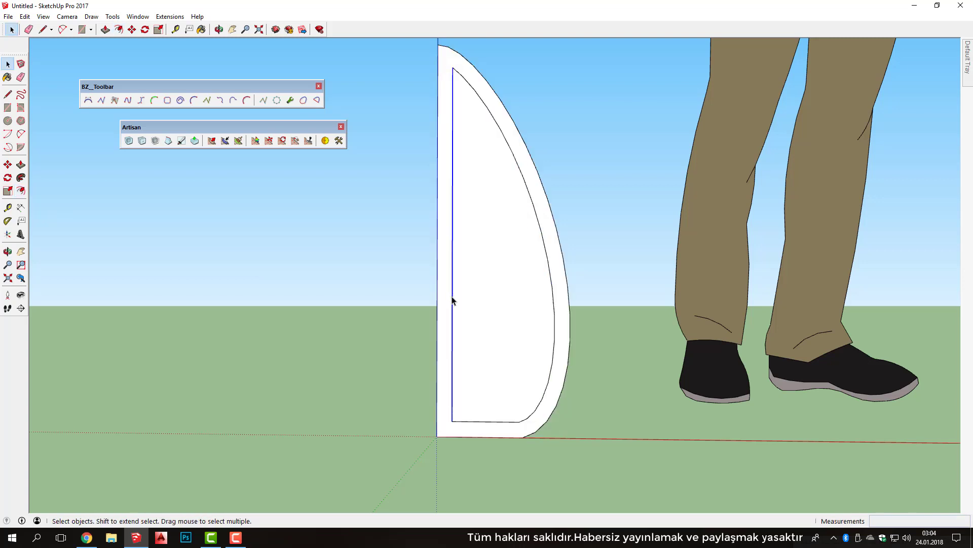
{"action": "key", "text": "m"}
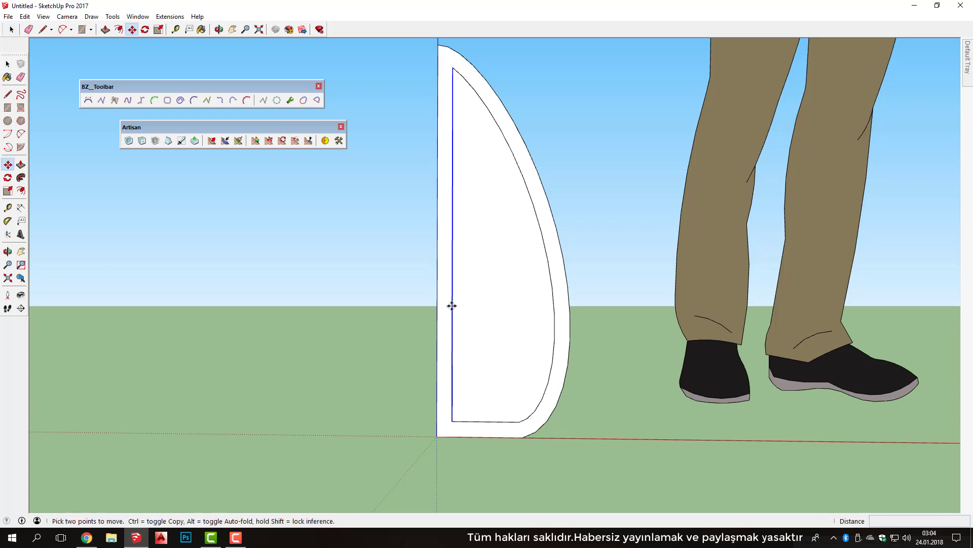
{"action": "left_click_drag", "start_coordinate": [451, 304], "coordinate": [437, 306]}
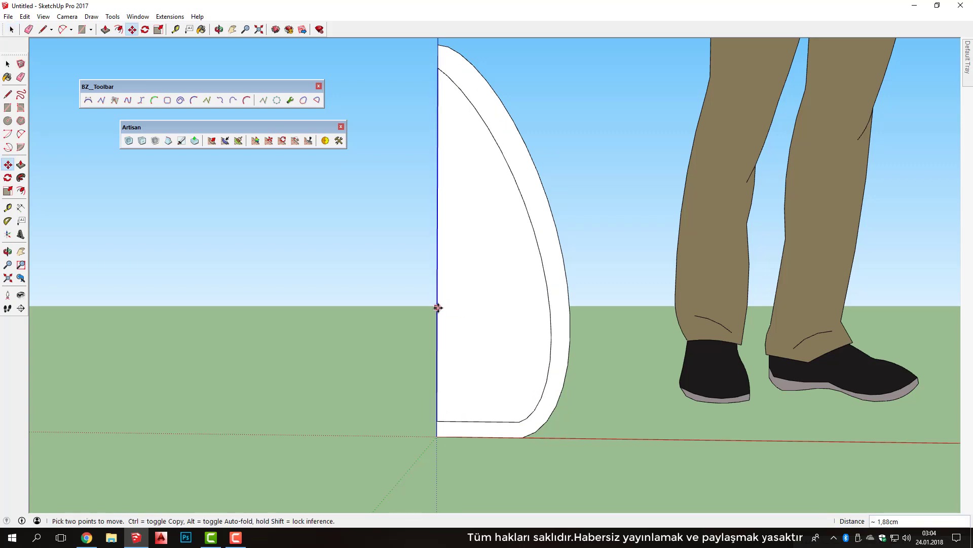
{"action": "key", "text": "e"}
{"action": "left_click", "coordinate": [440, 306]}
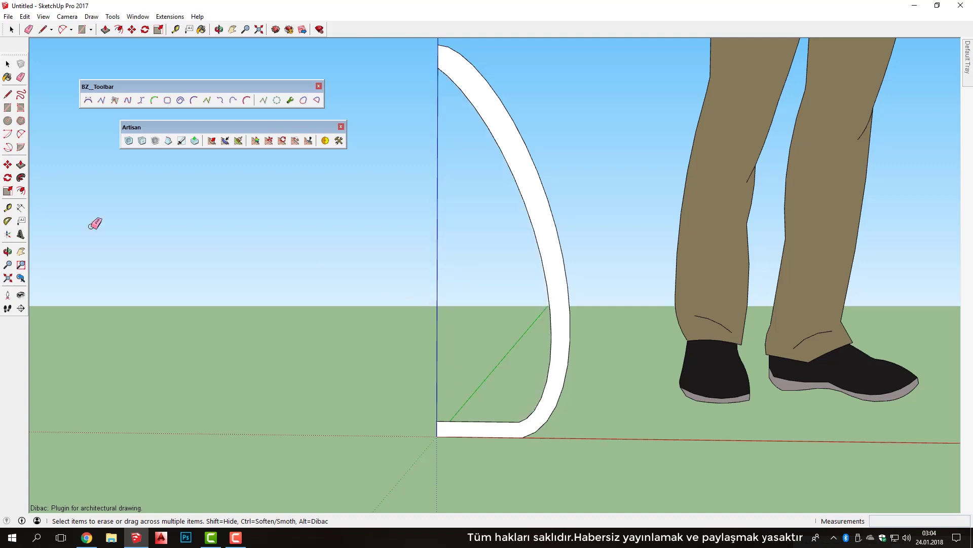
{"action": "key", "text": "space"}
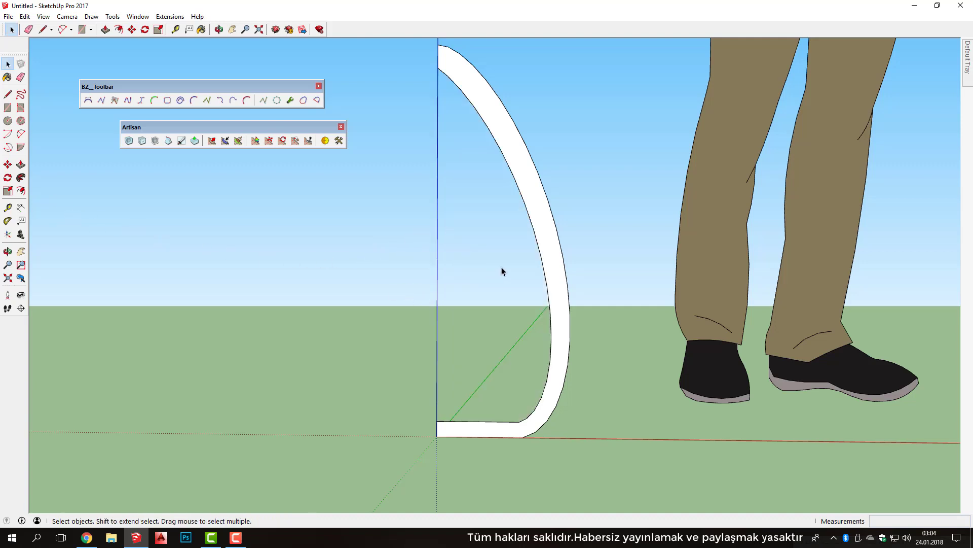
Draw a thin horizontal rectangle left of the arch and reverse its face.
{"action": "key", "text": "r"}
{"action": "left_click", "coordinate": [275, 182]}
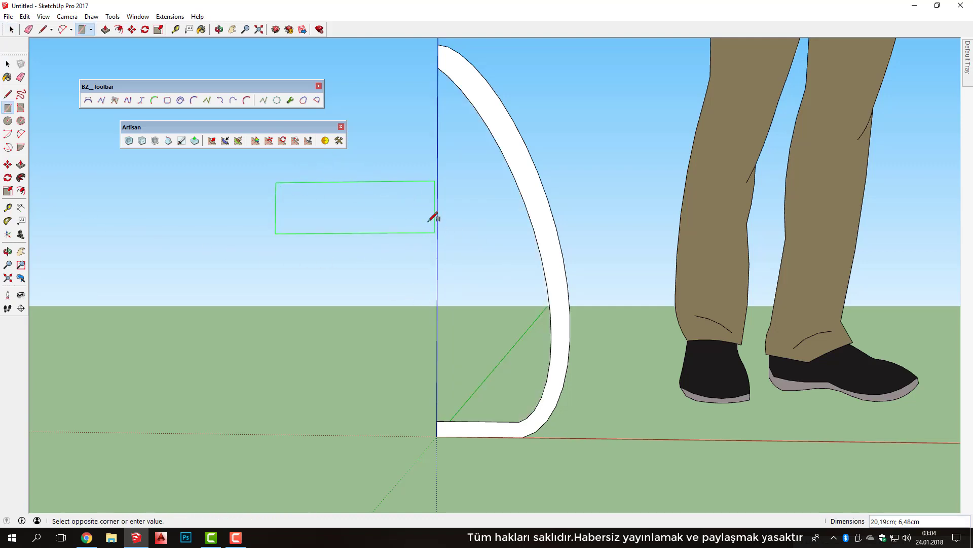
{"action": "left_click", "coordinate": [446, 198]}
{"action": "key", "text": "space"}
{"action": "left_click", "coordinate": [400, 193]}
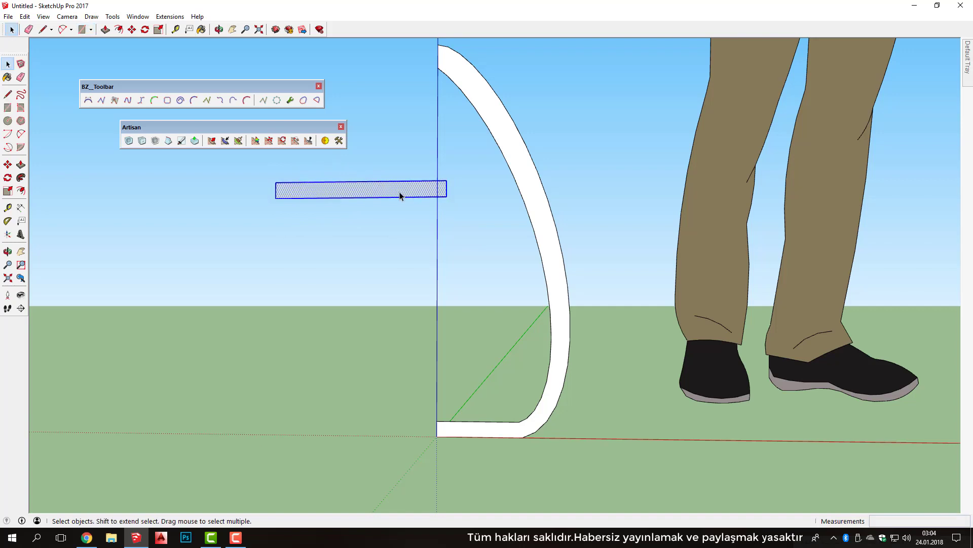
{"action": "right_click", "coordinate": [399, 193]}
{"action": "left_click", "coordinate": [451, 302]}
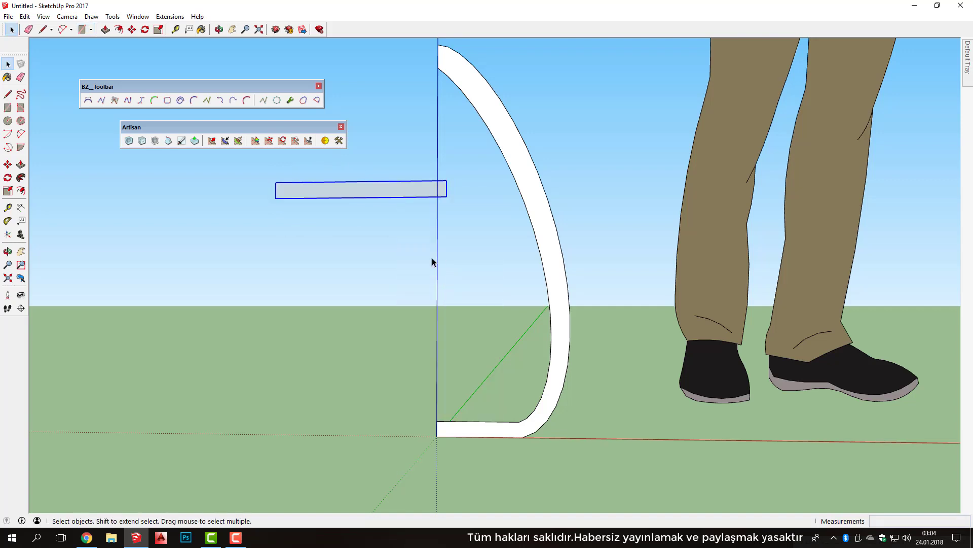
Move the rectangle over the arch top and copy it lower as a /3 array.
{"action": "key", "text": "m"}
{"action": "left_click", "coordinate": [381, 265]}
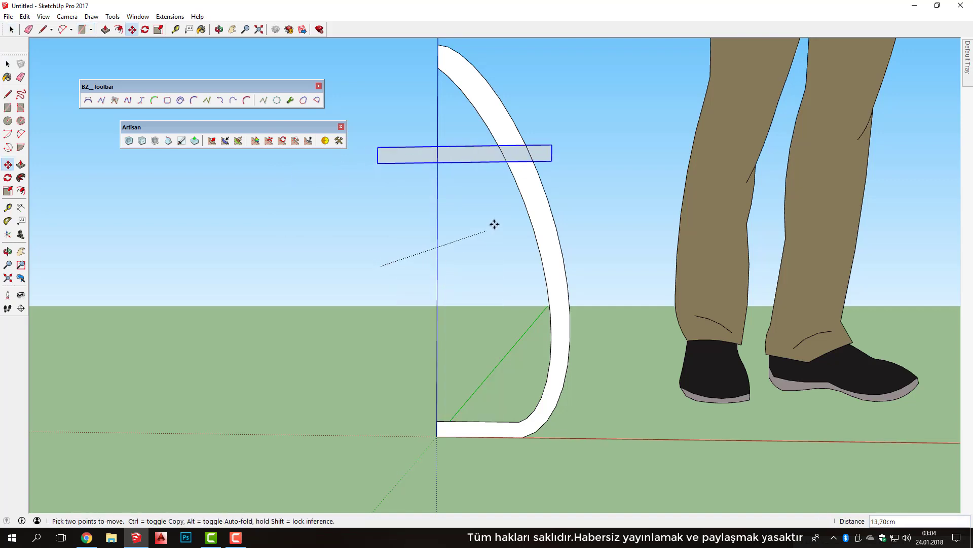
{"action": "left_click", "coordinate": [556, 197]}
{"action": "key", "text": "ctrl"}
{"action": "left_click", "coordinate": [634, 103]}
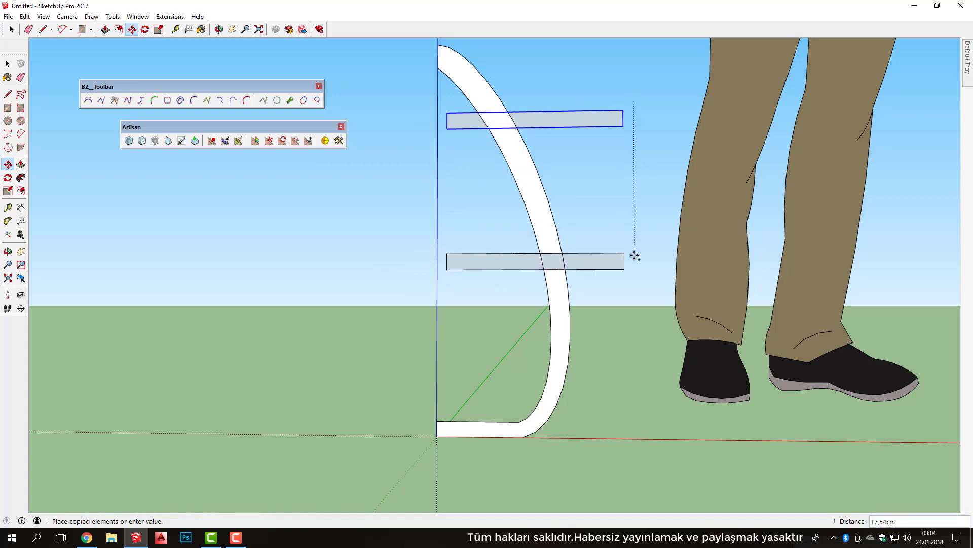
{"action": "left_click", "coordinate": [662, 325]}
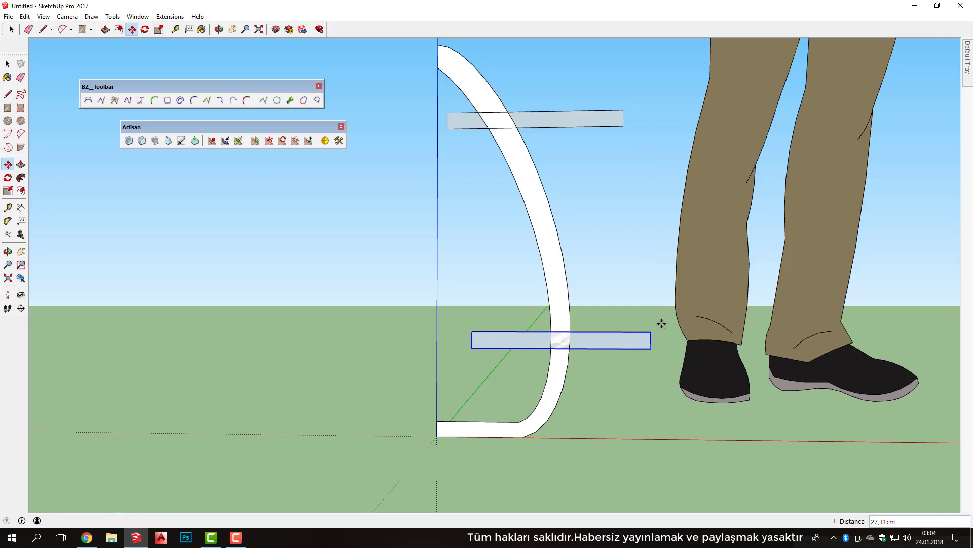
{"action": "type", "text": "/3"}
{"action": "key", "text": "Return"}
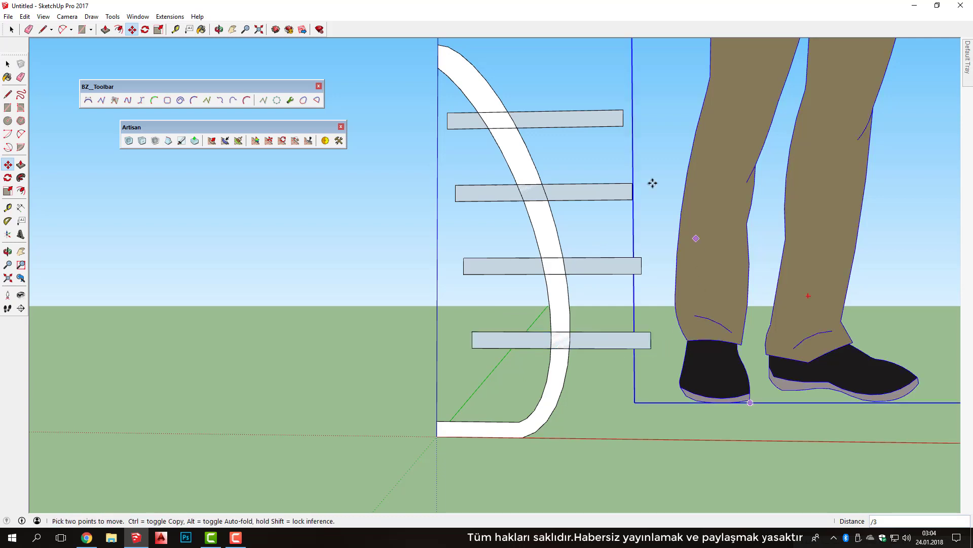
{"action": "key", "text": "space"}
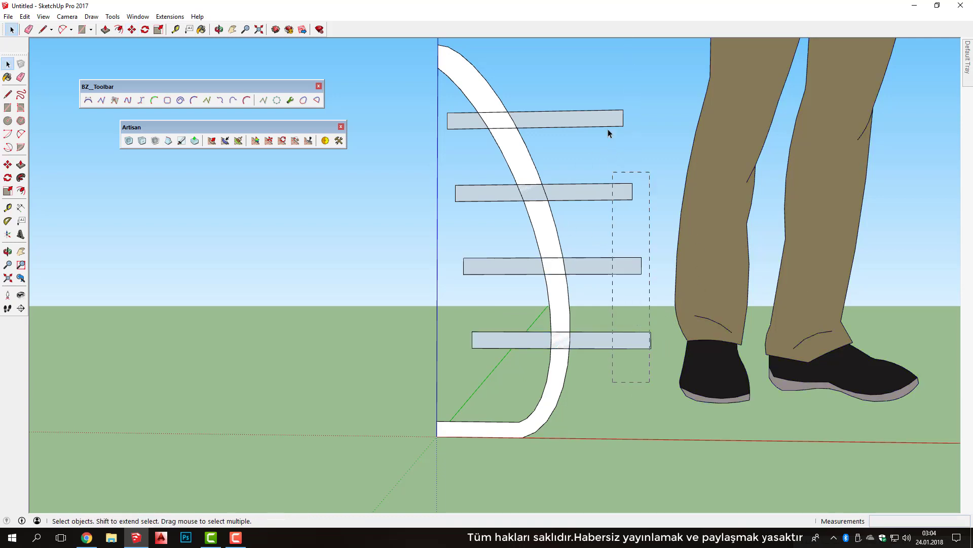
{"action": "left_click_drag", "start_coordinate": [608, 132], "coordinate": [607, 104]}
Explode the slats, delete their parts outside the arch, and erase the slice above the base.
{"action": "right_click", "coordinate": [606, 127]}
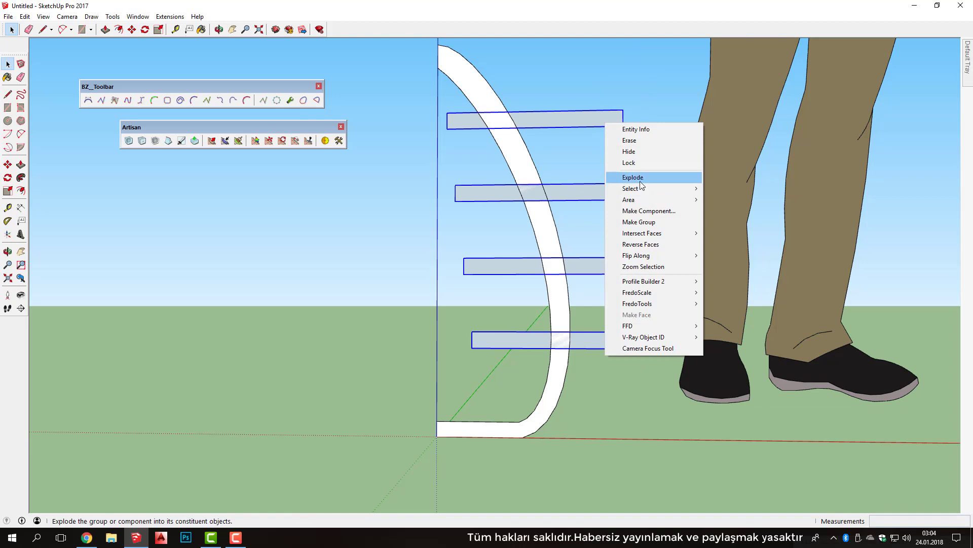
{"action": "left_click", "coordinate": [629, 178]}
{"action": "left_click_drag", "start_coordinate": [649, 382], "coordinate": [615, 94]}
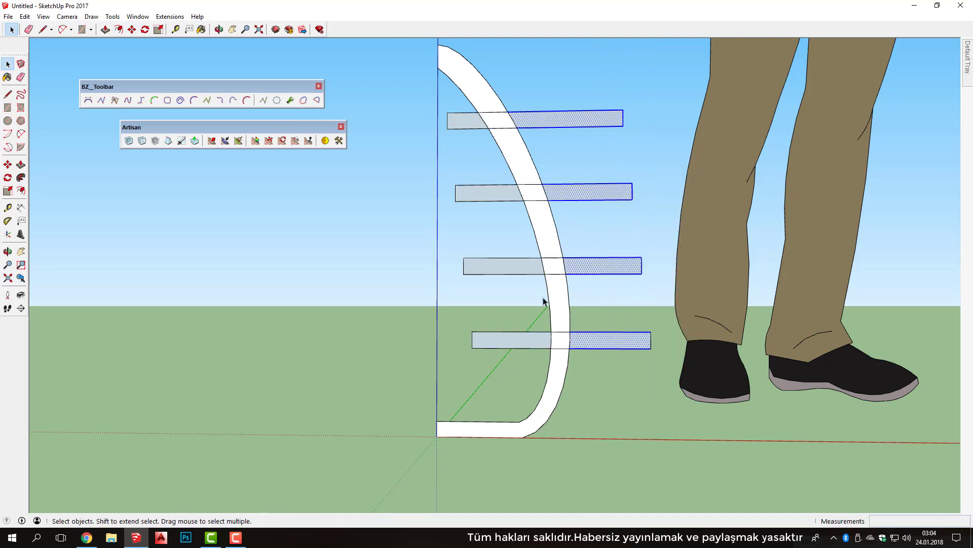
{"action": "mouse_move", "coordinate": [415, 196]}
{"action": "left_mouse_down", "text": "ctrl"}
{"action": "mouse_move", "coordinate": [409, 203]}
{"action": "mouse_move", "coordinate": [436, 171]}
{"action": "left_mouse_up", "text": "ctrl"}
{"action": "left_click_drag", "start_coordinate": [437, 119], "coordinate": [434, 114], "text": "ctrl"}
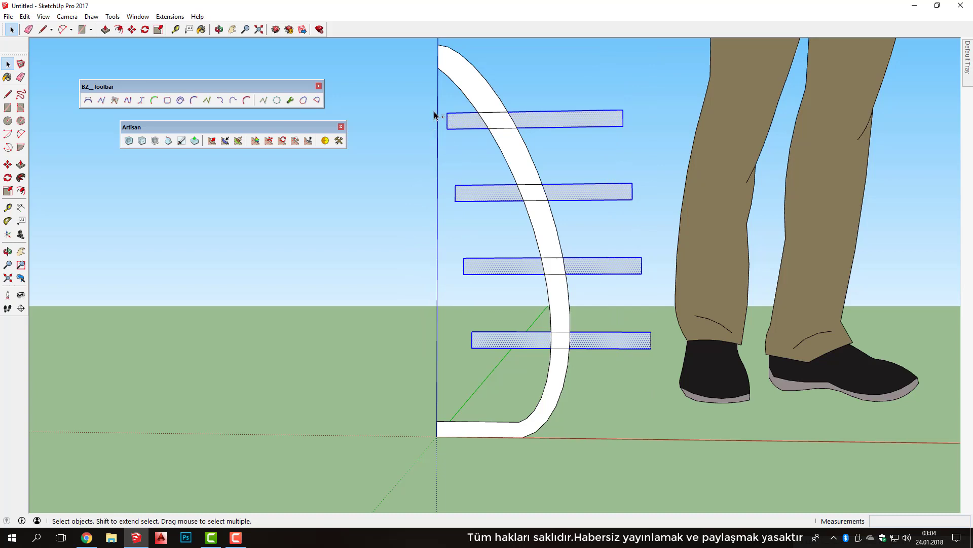
{"action": "key", "text": "Delete"}
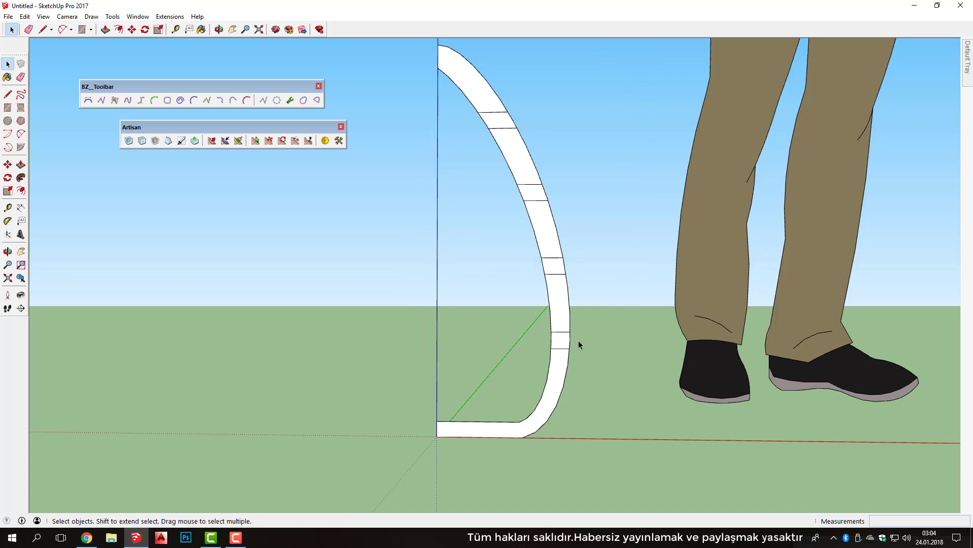
{"action": "key", "text": "e"}
{"action": "left_click_drag", "start_coordinate": [571, 339], "coordinate": [551, 338]}
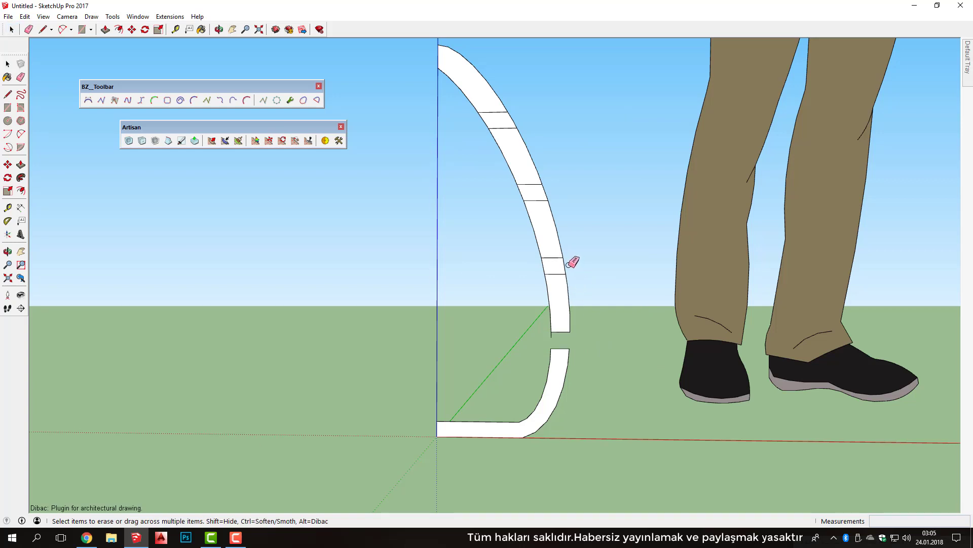
Delete the short inner and outer arc edges of the higher slices to split the band.
{"action": "key", "text": "space"}
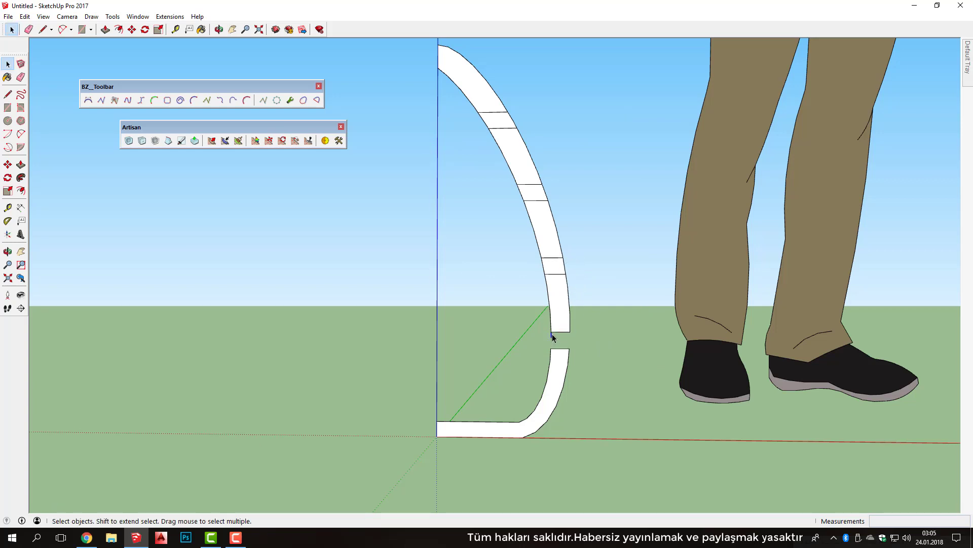
{"action": "left_click", "coordinate": [561, 271]}
{"action": "left_click", "coordinate": [545, 272], "text": "shift"}
{"action": "left_click", "coordinate": [522, 198], "text": "shift"}
{"action": "left_click", "coordinate": [545, 192], "text": "ctrl"}
{"action": "left_click", "coordinate": [511, 120], "text": "ctrl"}
{"action": "key", "text": "Delete"}
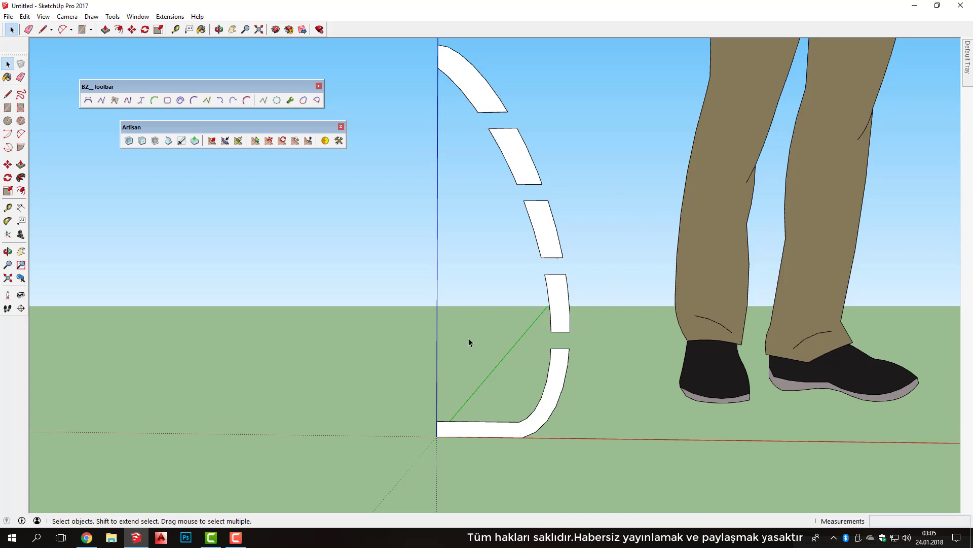
Draw a circle at the origin reaching beyond the arch, delete its face, and select its edge.
{"action": "key", "text": "c"}
{"action": "middle_click_drag", "start_coordinate": [436, 442], "coordinate": [442, 411]}
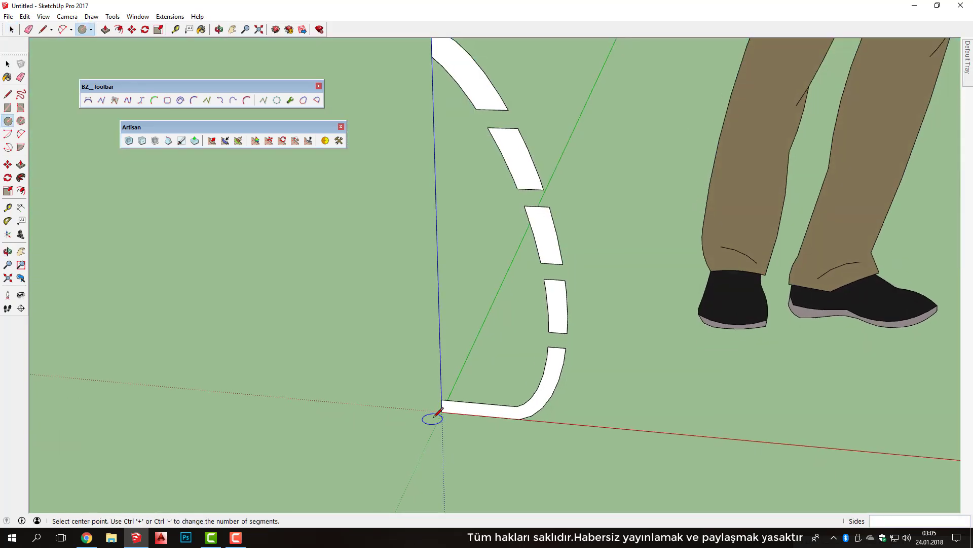
{"action": "left_click", "coordinate": [442, 412]}
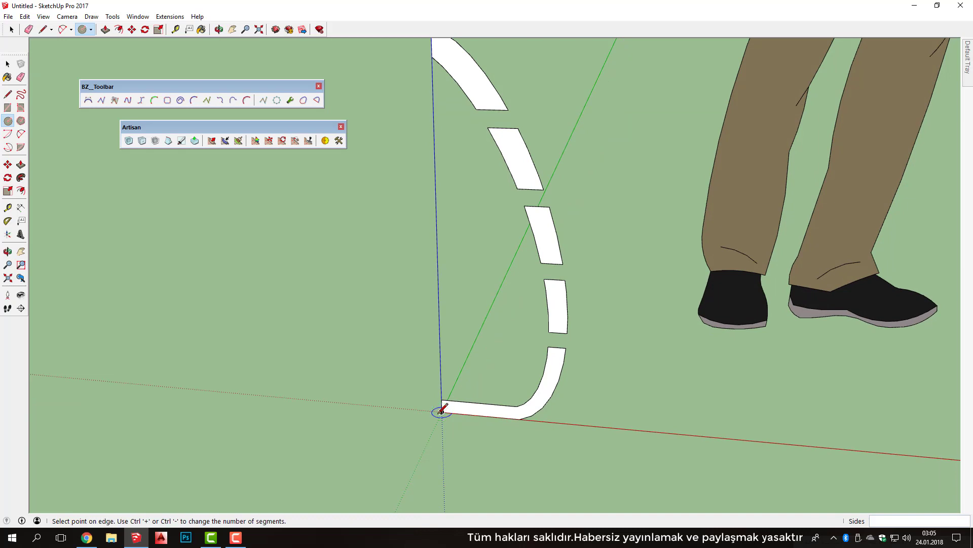
{"action": "left_click", "coordinate": [682, 434]}
{"action": "key", "text": "space"}
{"action": "scroll", "coordinate": [621, 426], "scroll_direction": "down", "scroll_amount": 2}
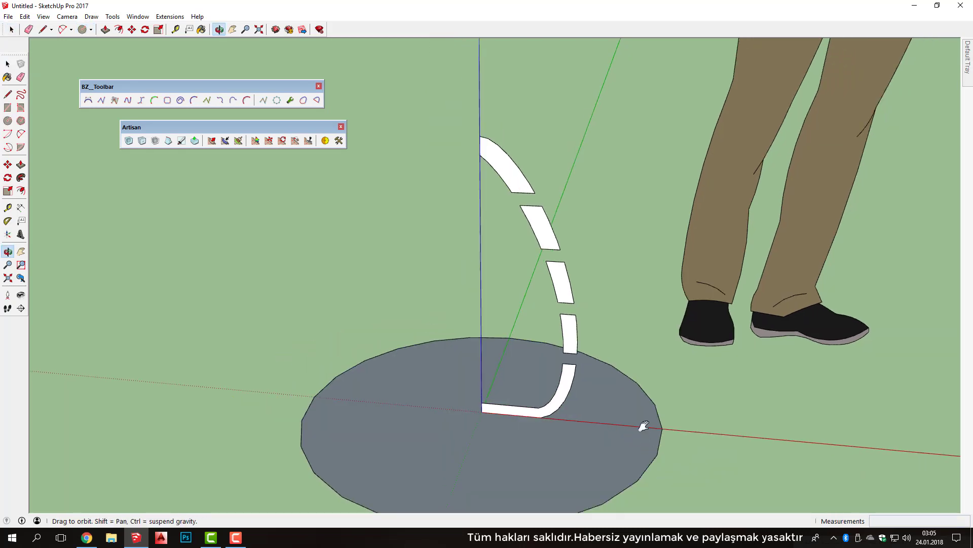
{"action": "scroll", "coordinate": [641, 424], "scroll_direction": "down", "scroll_amount": 1}
{"action": "left_click", "coordinate": [592, 392]}
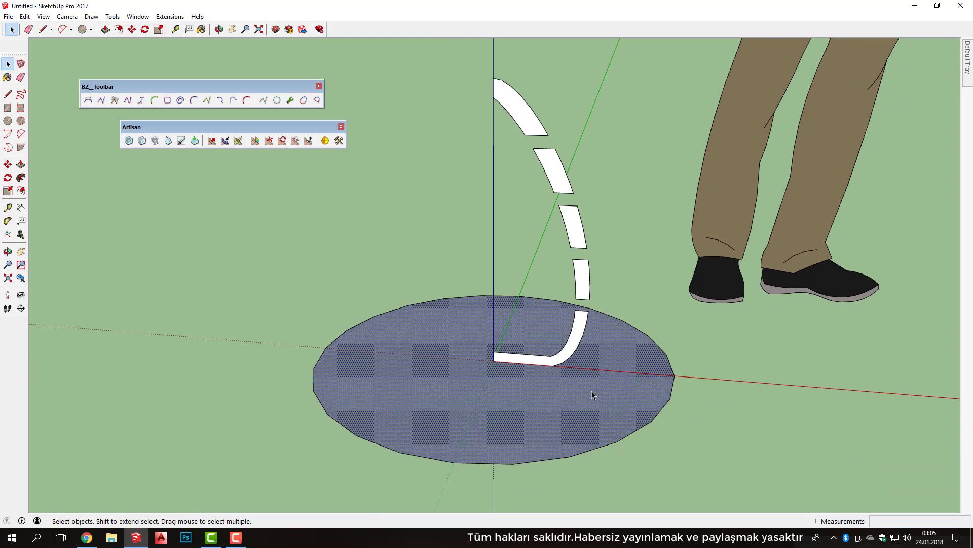
{"action": "key", "text": "Delete"}
{"action": "middle_click_drag", "start_coordinate": [532, 343], "coordinate": [539, 315]}
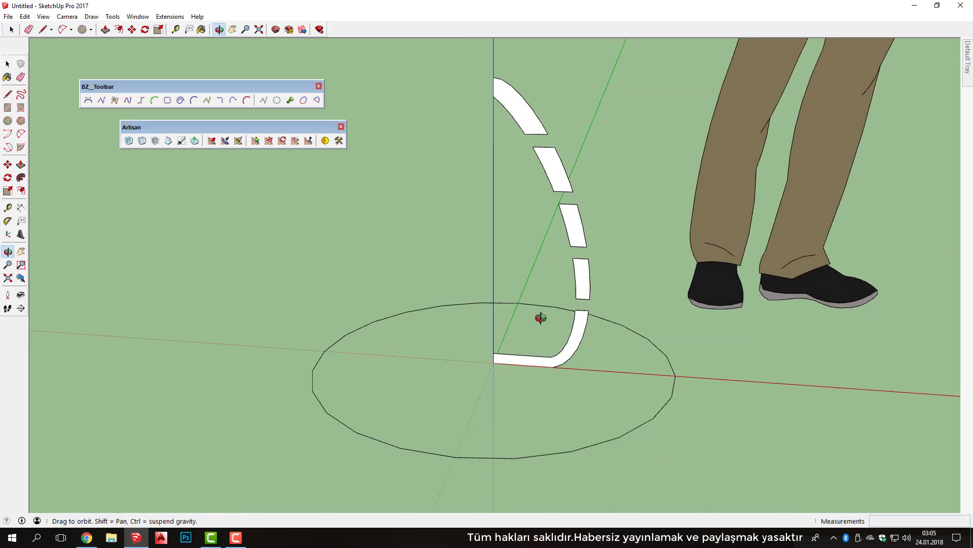
{"action": "left_click_drag", "start_coordinate": [648, 404], "coordinate": [638, 373]}
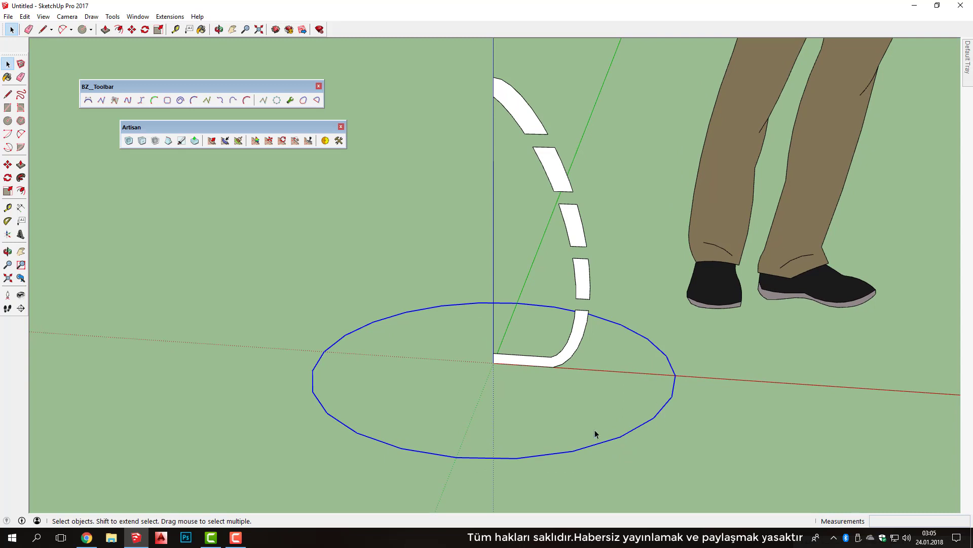
Follow Me the lowest slice into a bowl and sweep the next profile around the circle.
{"action": "left_click", "coordinate": [21, 178]}
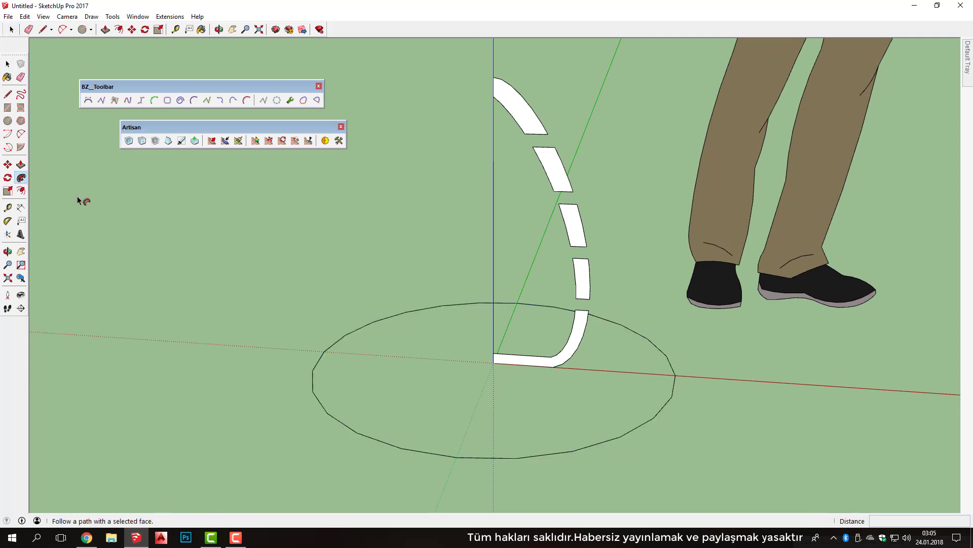
{"action": "left_click", "coordinate": [577, 348]}
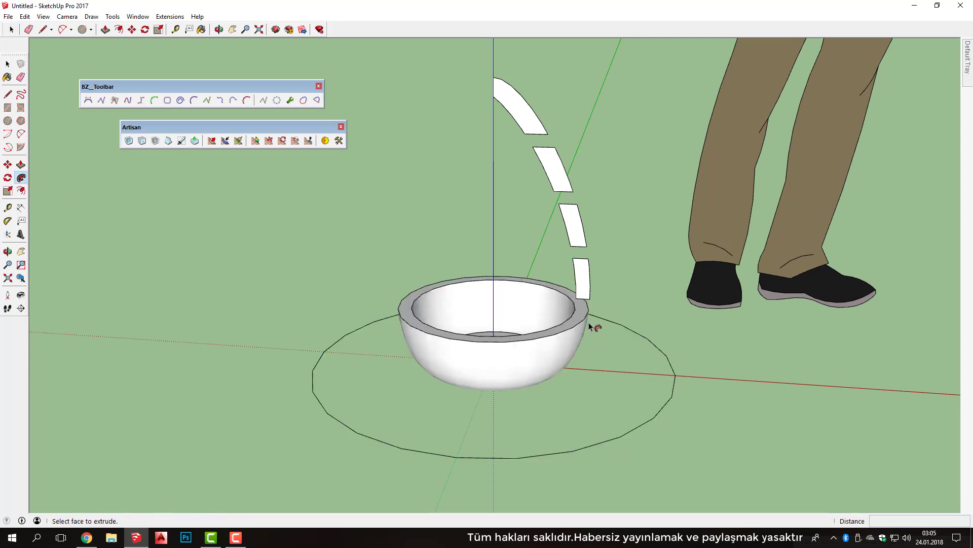
{"action": "key", "text": "space"}
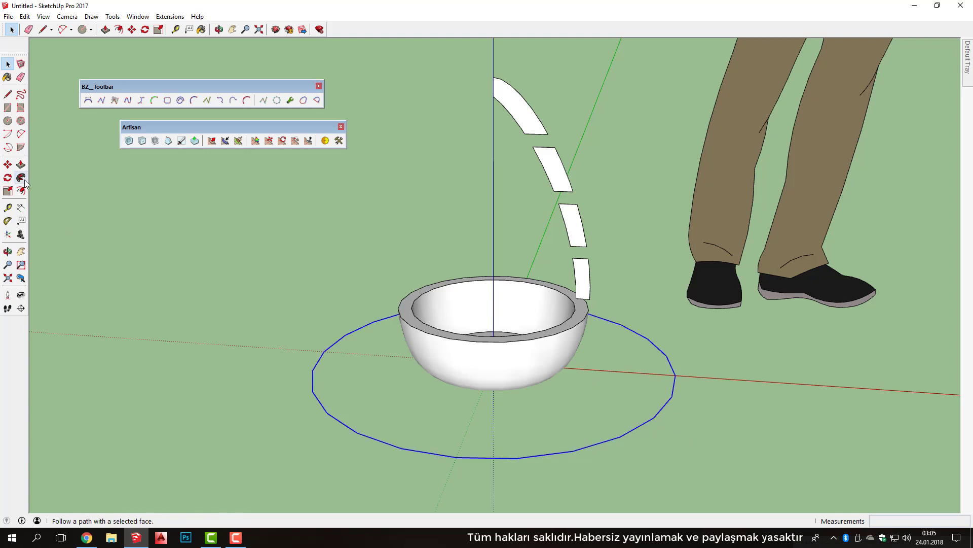
{"action": "left_click", "coordinate": [21, 178]}
{"action": "left_click", "coordinate": [7, 63]}
{"action": "left_click_drag", "start_coordinate": [720, 428], "coordinate": [647, 371]}
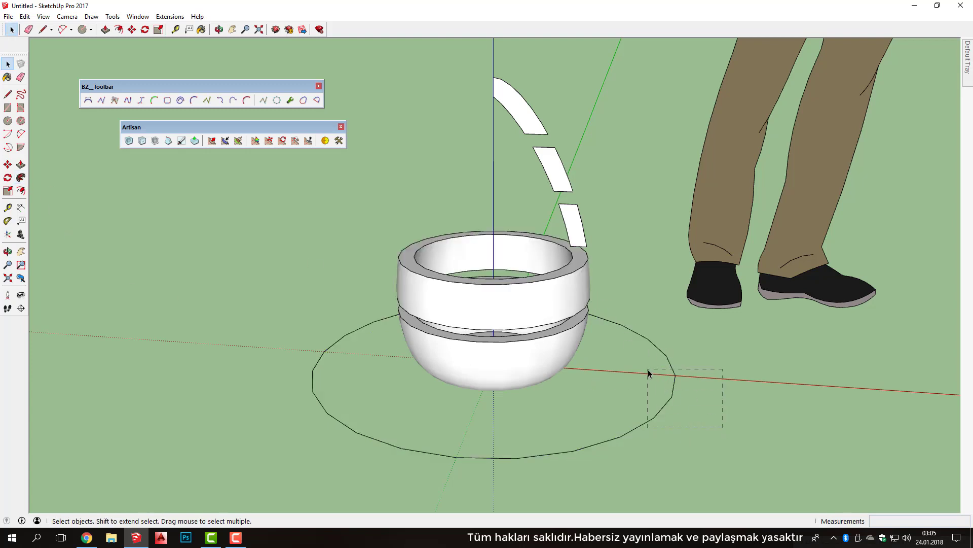
{"action": "left_click", "coordinate": [21, 178]}
{"action": "left_click_drag", "start_coordinate": [558, 244], "coordinate": [571, 217]}
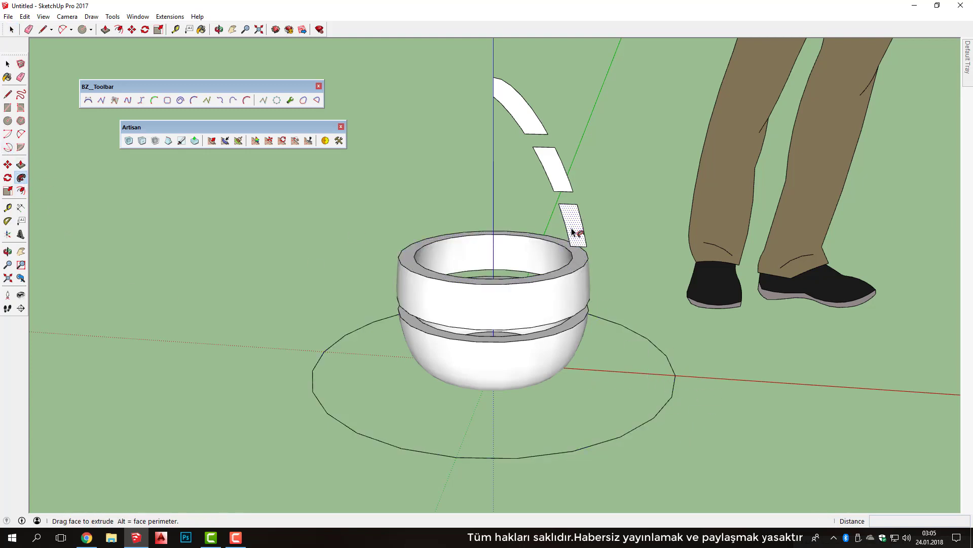
Sweep the remaining arc profiles around the circle into an upper band and the domed top cap.
{"action": "key", "text": "space"}
{"action": "left_click_drag", "start_coordinate": [715, 441], "coordinate": [633, 396]}
{"action": "left_click", "coordinate": [20, 191]}
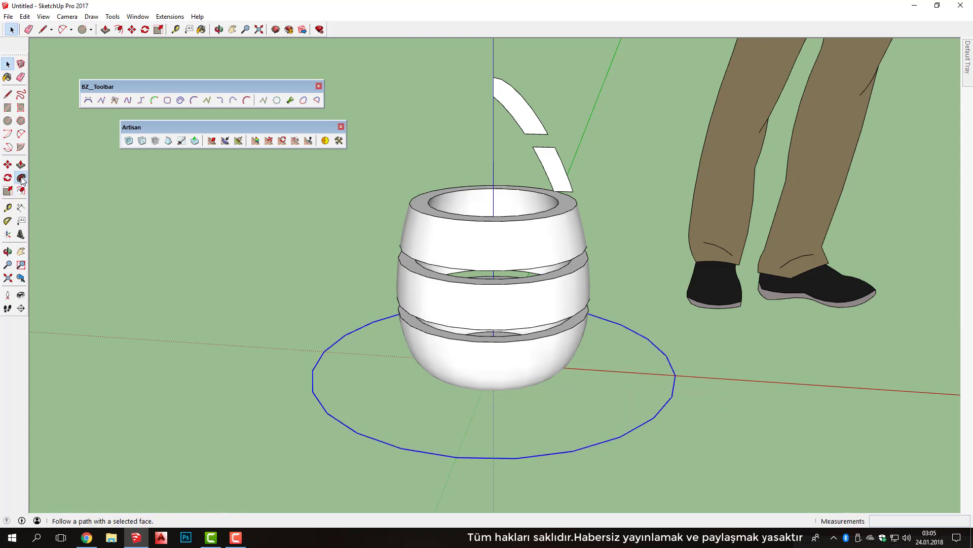
{"action": "left_click", "coordinate": [555, 182]}
{"action": "key", "text": "space"}
{"action": "left_click_drag", "start_coordinate": [683, 420], "coordinate": [643, 375]}
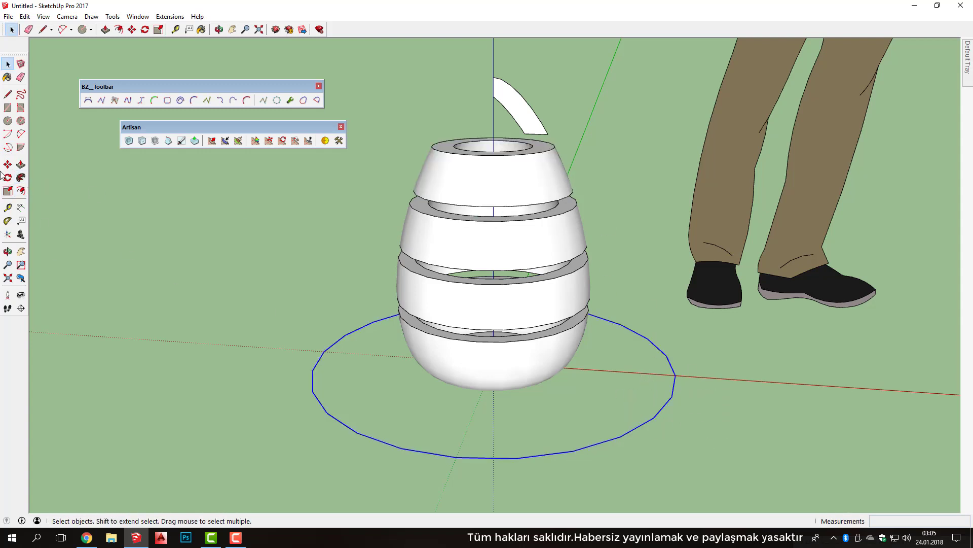
{"action": "left_click", "coordinate": [21, 177]}
{"action": "left_click", "coordinate": [515, 115]}
{"action": "key", "text": "space"}
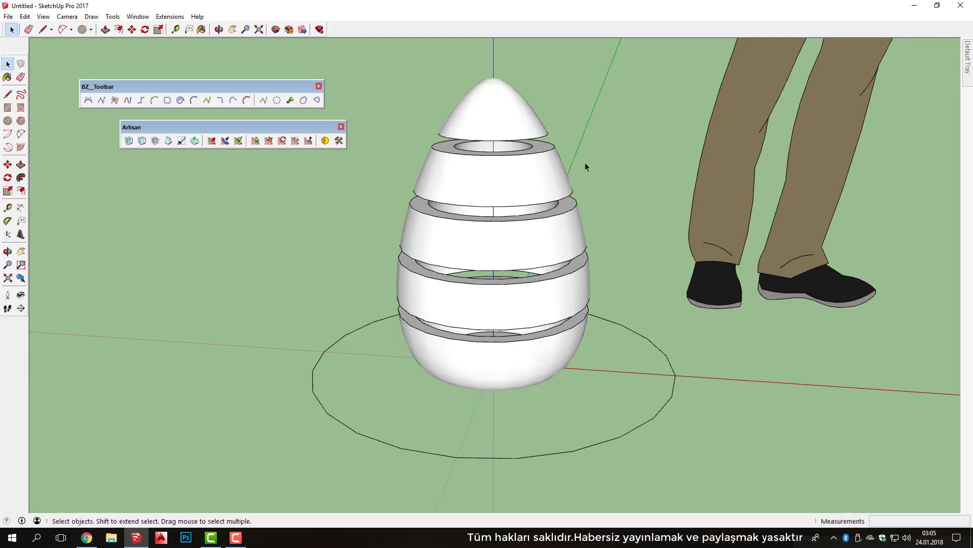
{"action": "mouse_move", "coordinate": [586, 162]}
{"action": "middle_mouse_down"}
{"action": "mouse_move", "coordinate": [522, 297]}
{"action": "mouse_move", "coordinate": [534, 341]}
{"action": "middle_mouse_up"}
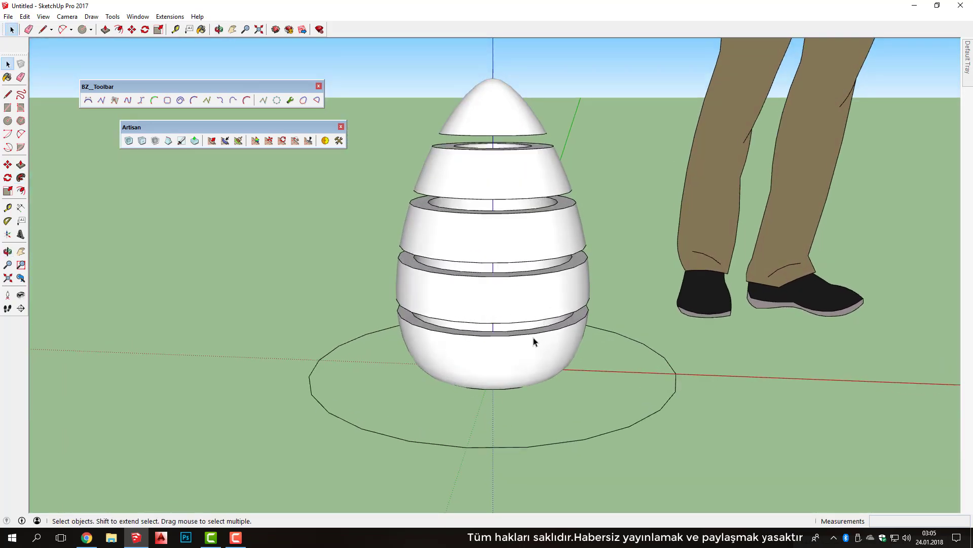
Select the four egg bands and top cap, and paste a copy right of the figure.
{"action": "left_click", "coordinate": [510, 363]}
{"action": "left_click", "coordinate": [519, 311], "text": "ctrl"}
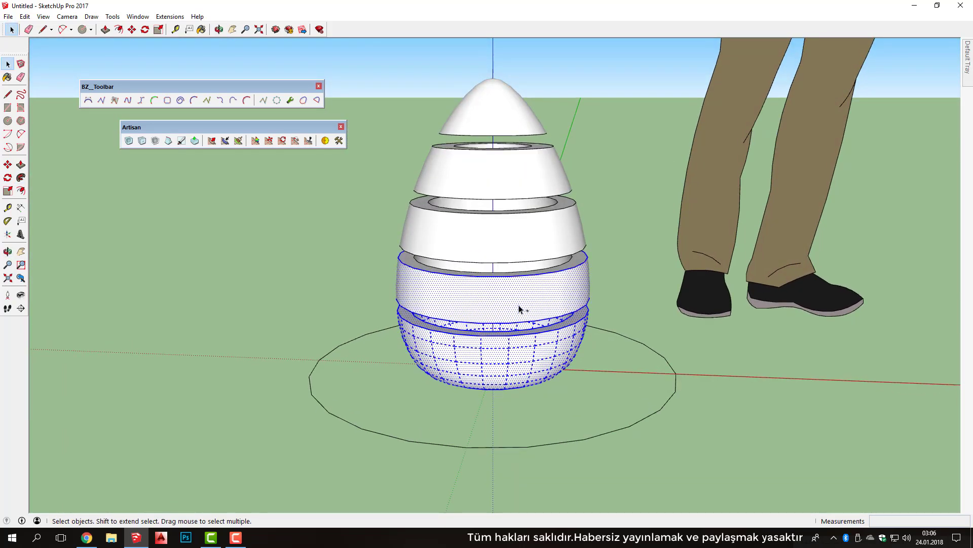
{"action": "left_click", "coordinate": [513, 231], "text": "ctrl"}
{"action": "left_click", "coordinate": [517, 179], "text": "ctrl"}
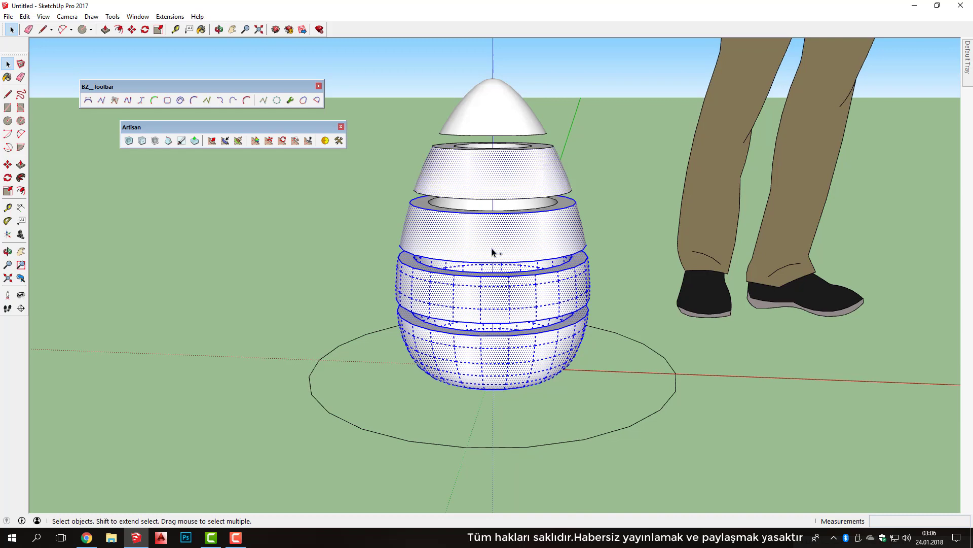
{"action": "left_click", "coordinate": [503, 109], "text": "ctrl"}
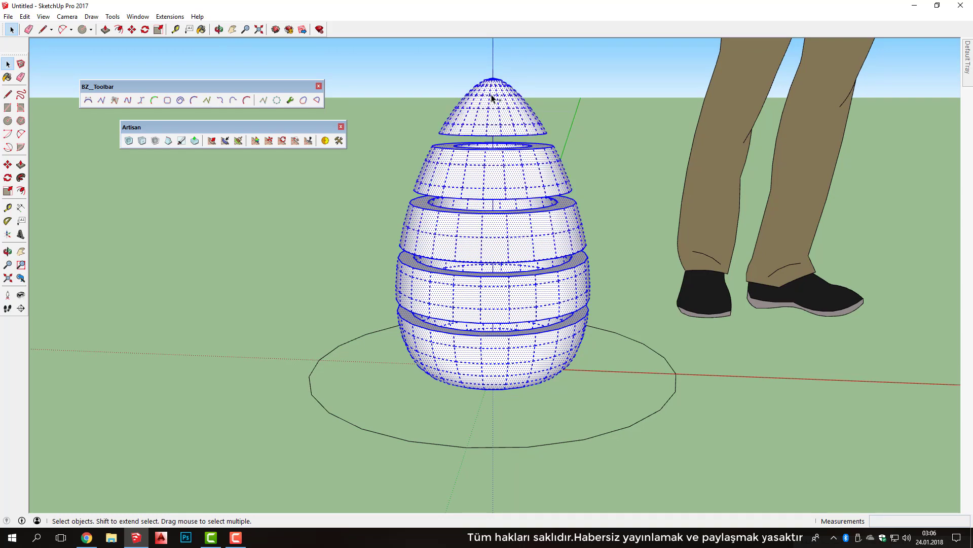
{"action": "middle_click_drag", "start_coordinate": [458, 168], "coordinate": [538, 316]}
{"action": "key", "text": "ctrl+c"}
{"action": "key", "text": "ctrl+v"}
{"action": "left_click", "coordinate": [612, 309]}
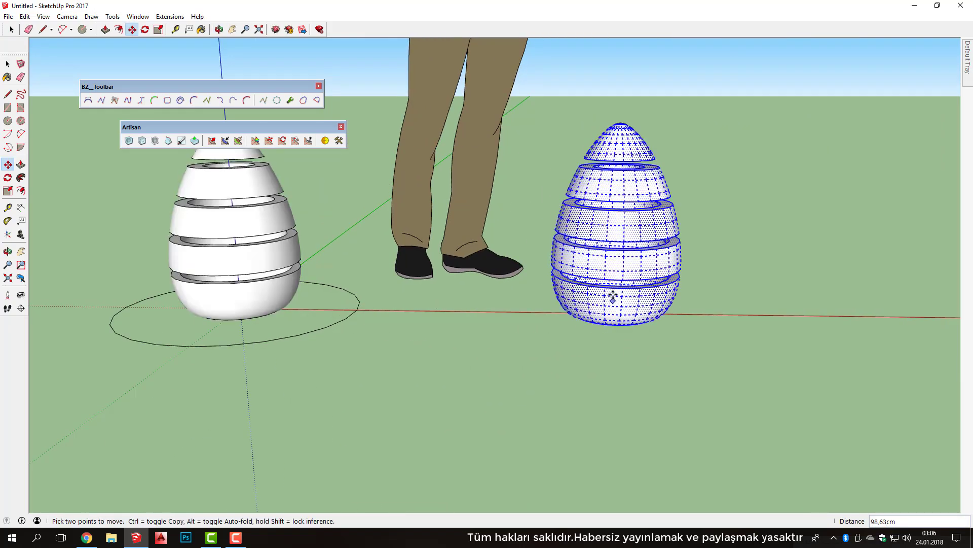
Orbit and zoom around the copied egg, selecting a single ring to inspect its bands.
{"action": "scroll", "coordinate": [638, 237], "scroll_direction": "up", "scroll_amount": 3}
{"action": "middle_click_drag", "start_coordinate": [638, 237], "coordinate": [652, 313]}
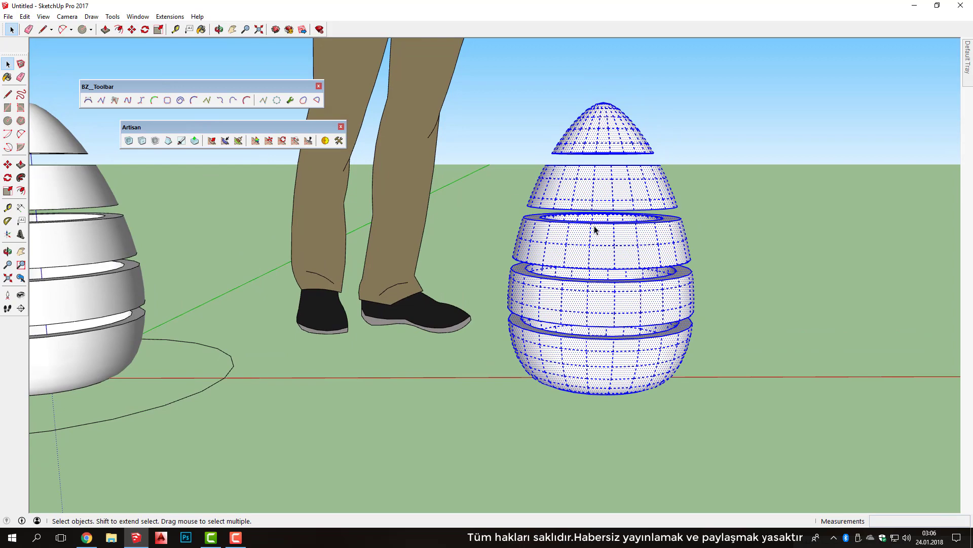
{"action": "mouse_move", "coordinate": [595, 230]}
{"action": "middle_mouse_down"}
{"action": "mouse_move", "coordinate": [620, 218]}
{"action": "mouse_move", "coordinate": [505, 106]}
{"action": "middle_mouse_up"}
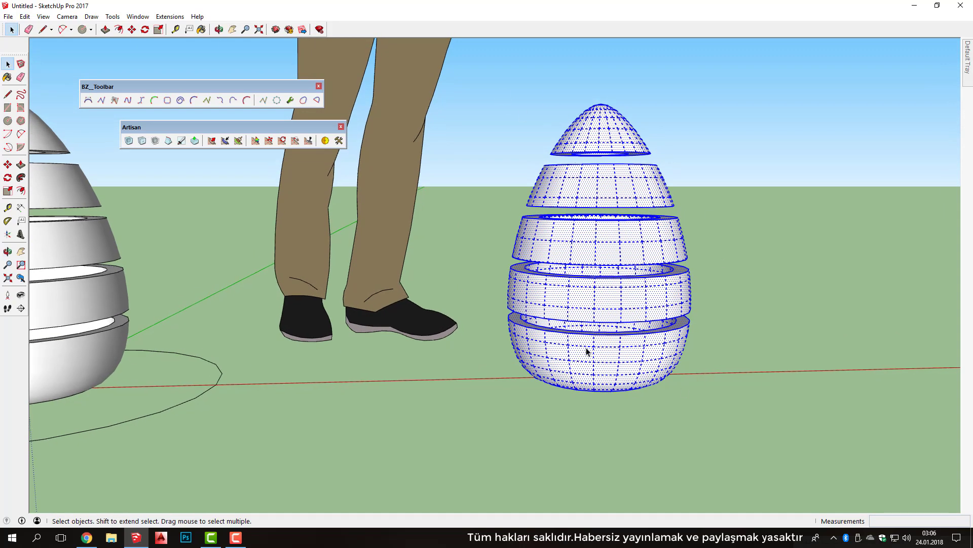
{"action": "scroll", "coordinate": [584, 284], "scroll_direction": "up", "scroll_amount": 2}
{"action": "scroll", "coordinate": [587, 305], "scroll_direction": "up", "scroll_amount": 2}
{"action": "scroll", "coordinate": [680, 292], "scroll_direction": "up", "scroll_amount": 3}
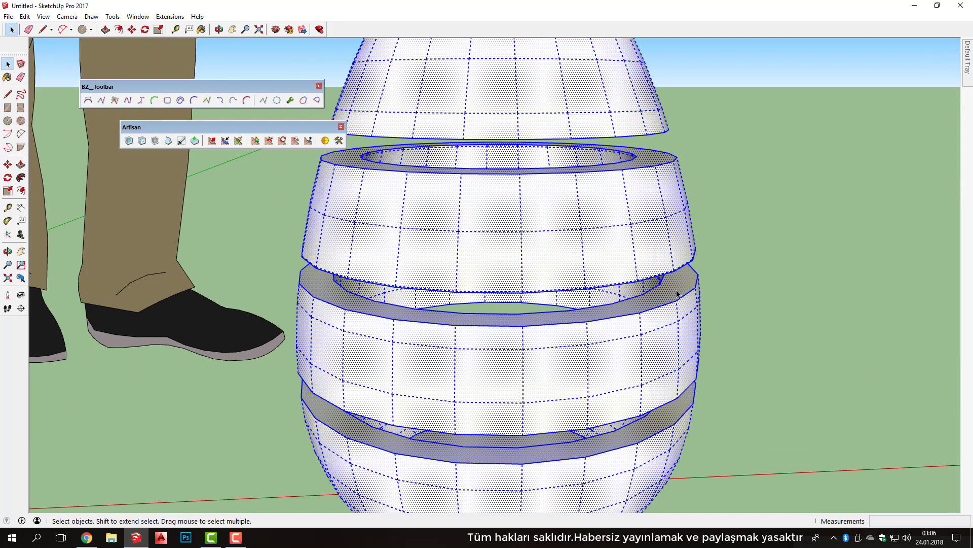
{"action": "left_click", "coordinate": [679, 297]}
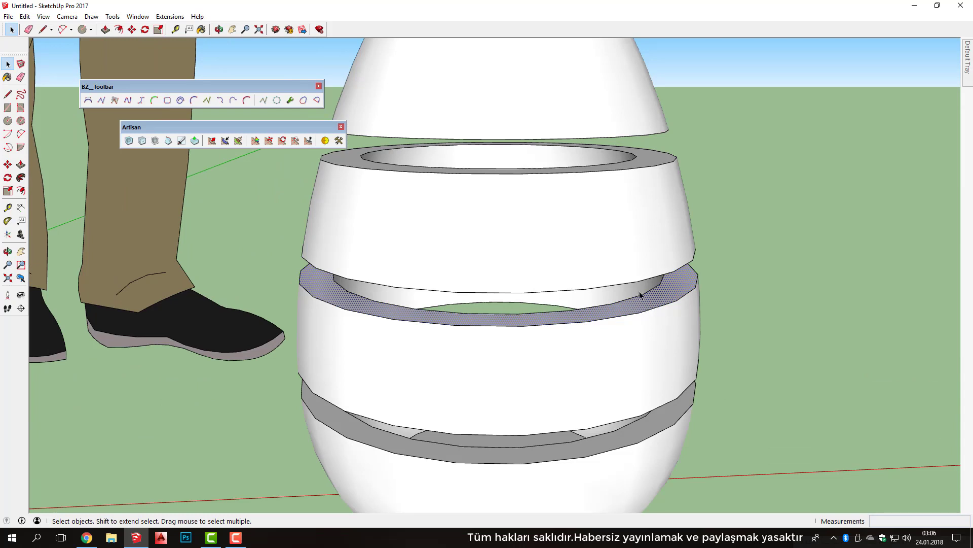
{"action": "scroll", "coordinate": [632, 317], "scroll_direction": "down", "scroll_amount": 3}
{"action": "scroll", "coordinate": [611, 333], "scroll_direction": "down", "scroll_amount": 3}
{"action": "mouse_move", "coordinate": [610, 333]}
{"action": "middle_mouse_down"}
{"action": "mouse_move", "coordinate": [564, 321]}
{"action": "mouse_move", "coordinate": [618, 330]}
{"action": "middle_mouse_up"}
{"action": "scroll", "coordinate": [615, 333], "scroll_direction": "up", "scroll_amount": 3}
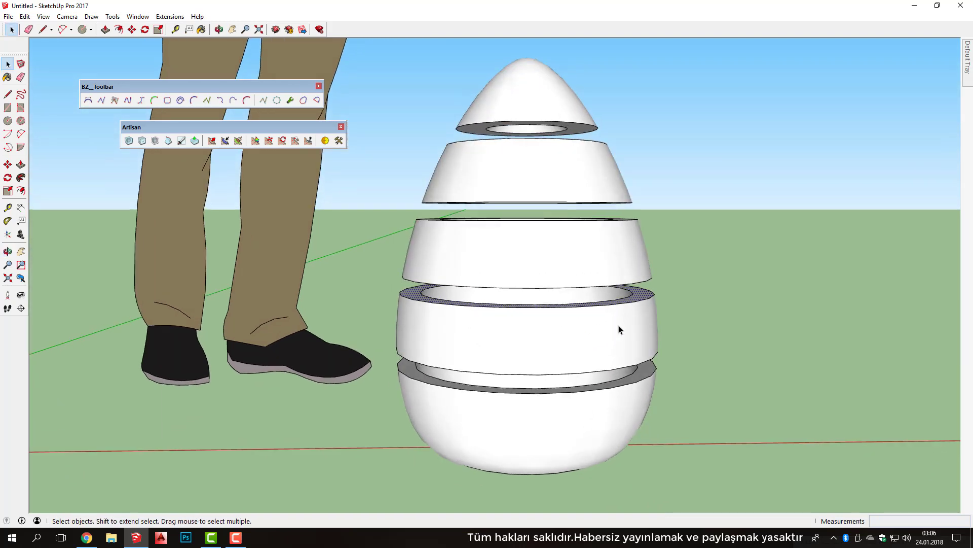
{"action": "scroll", "coordinate": [615, 342], "scroll_direction": "down", "scroll_amount": 2}
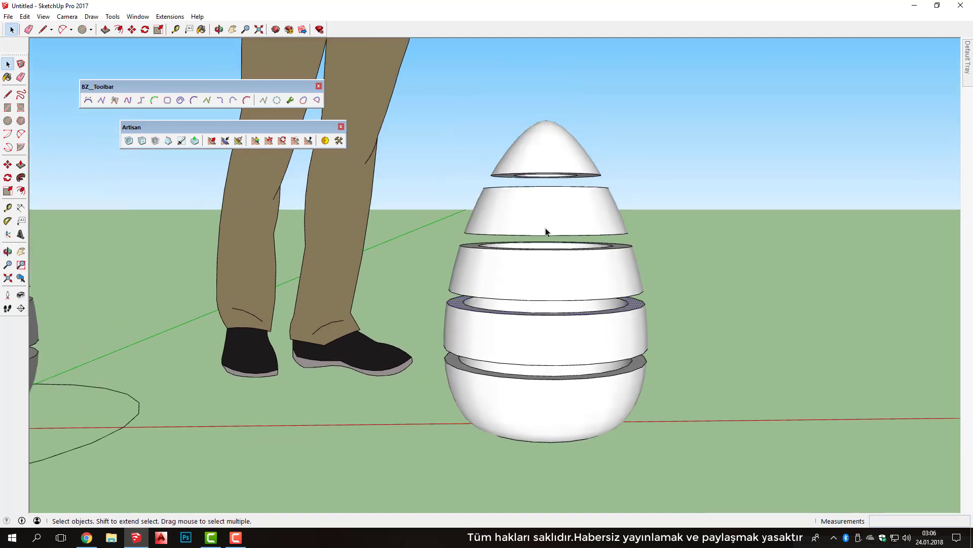
Select all five bands of the copied egg and apply Artisan's Subdivide Selection.
{"action": "left_click", "coordinate": [394, 84]}
{"action": "left_click", "coordinate": [533, 147]}
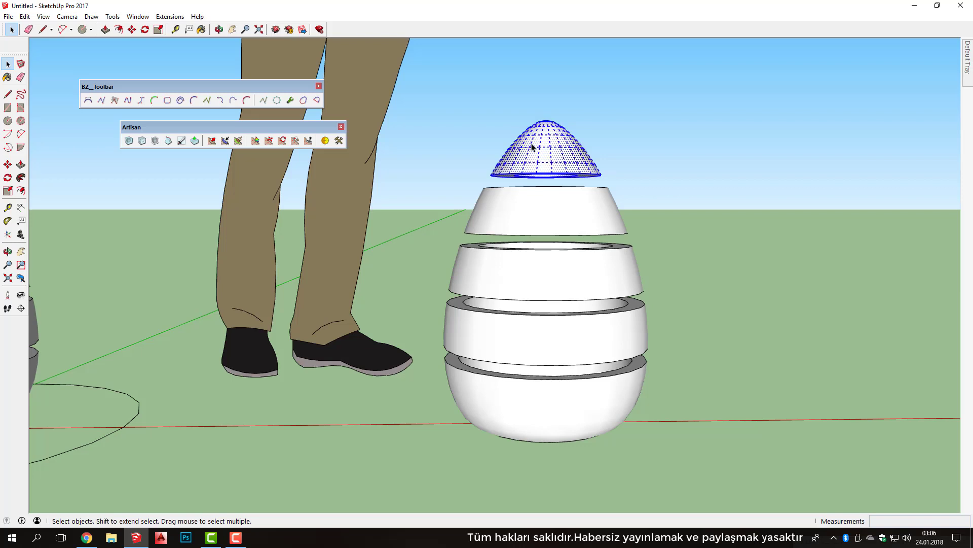
{"action": "left_click", "coordinate": [576, 214], "text": "ctrl"}
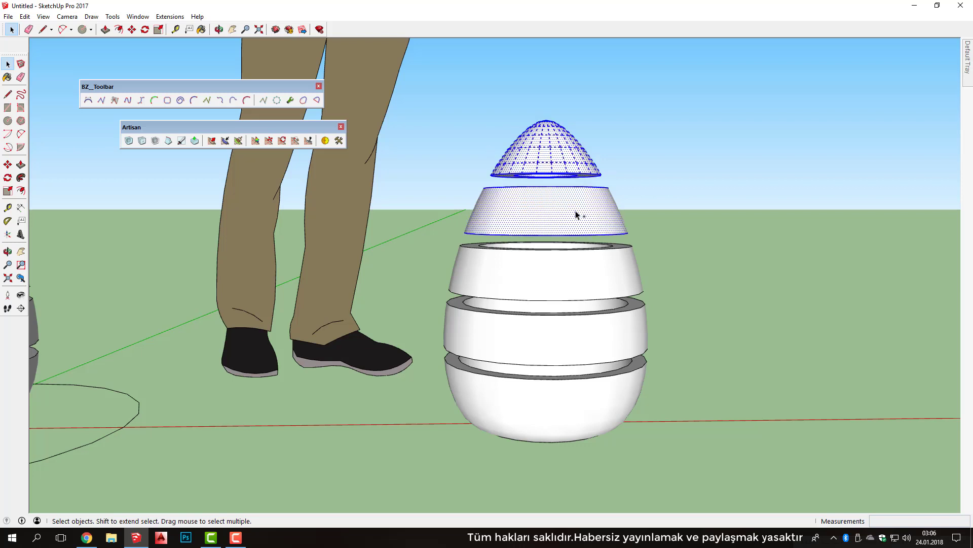
{"action": "left_click", "coordinate": [572, 283], "text": "ctrl"}
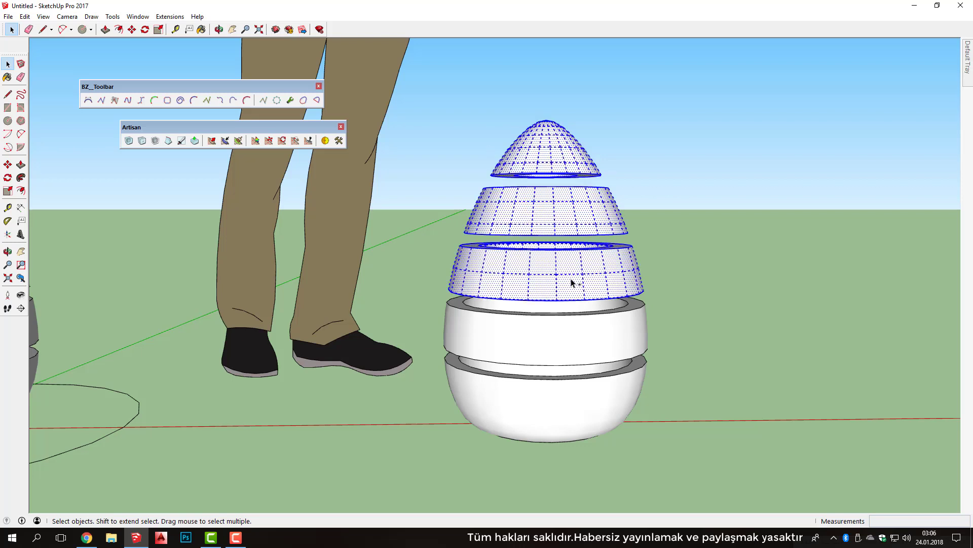
{"action": "left_click", "coordinate": [563, 338], "text": "ctrl"}
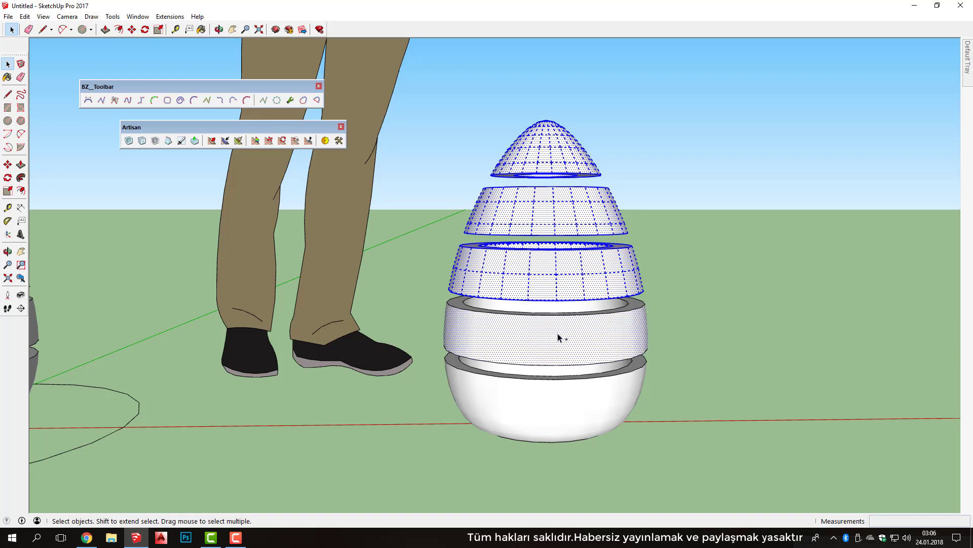
{"action": "left_click", "coordinate": [561, 397], "text": "ctrl"}
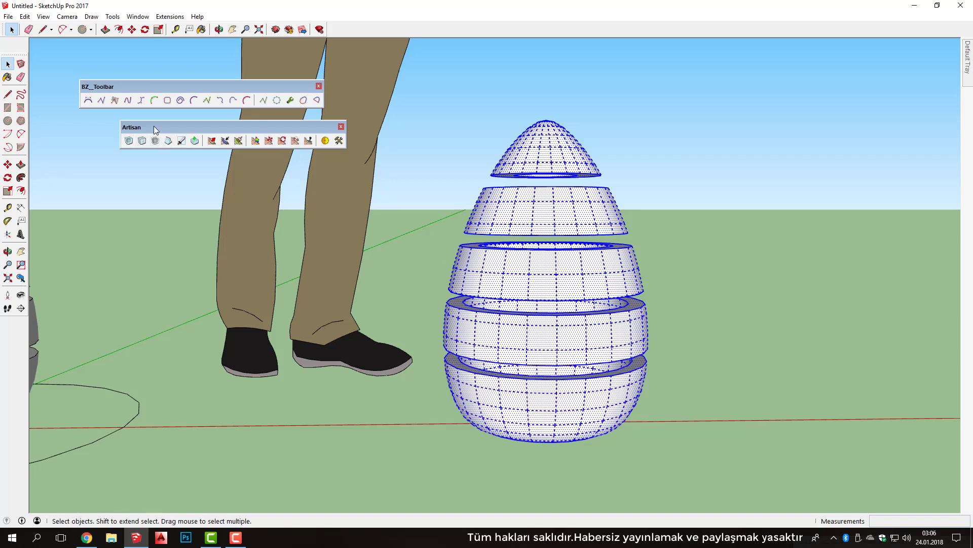
{"action": "left_click_drag", "start_coordinate": [153, 126], "coordinate": [162, 132]}
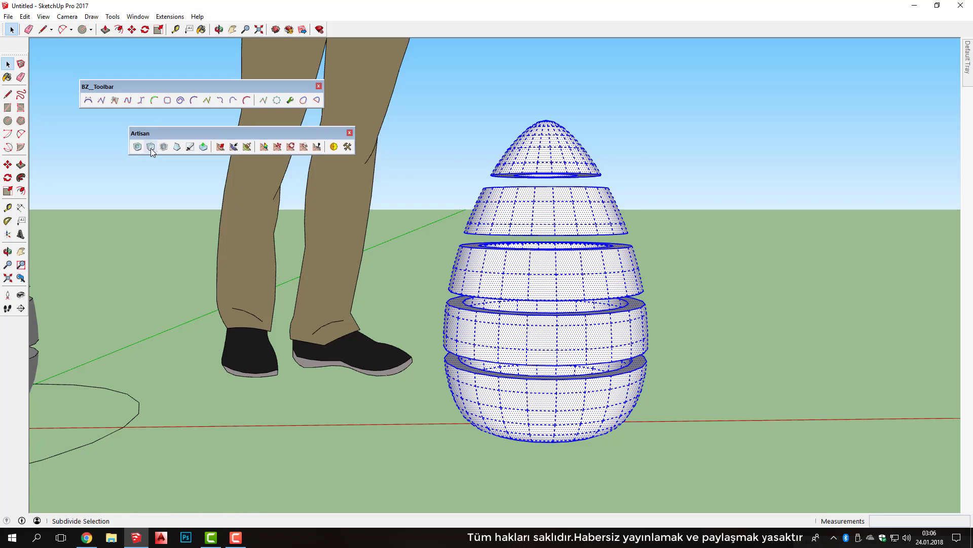
{"action": "left_click", "coordinate": [150, 148]}
Reselect all five smoothed shells of the egg as one set.
{"action": "left_click", "coordinate": [483, 226]}
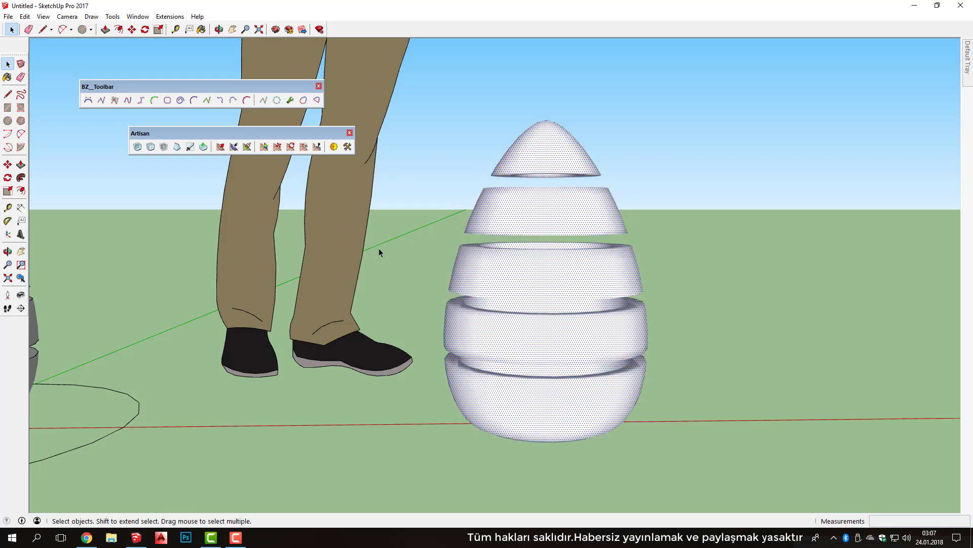
{"action": "mouse_move", "coordinate": [473, 159]}
{"action": "middle_mouse_down"}
{"action": "mouse_move", "coordinate": [517, 256]}
{"action": "mouse_move", "coordinate": [537, 185]}
{"action": "middle_mouse_up"}
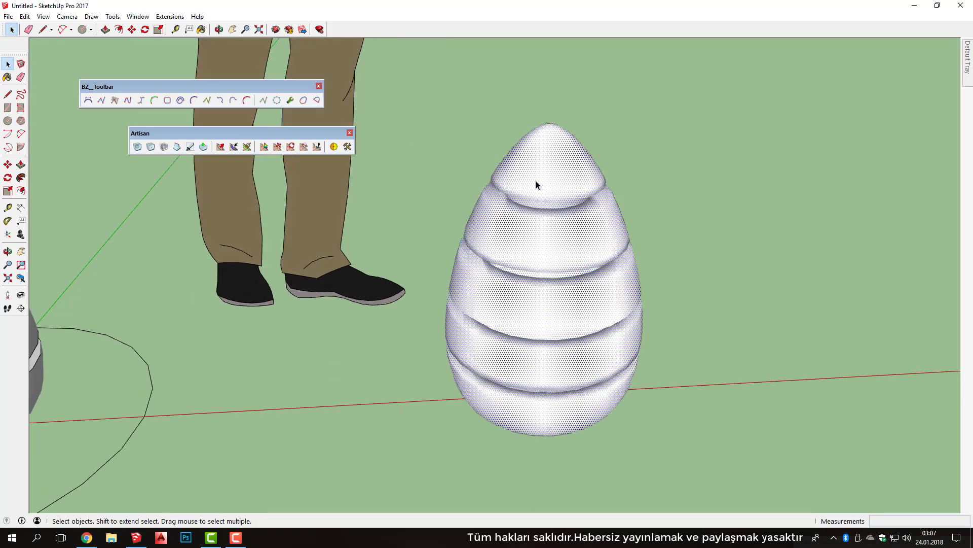
{"action": "left_click", "coordinate": [544, 175]}
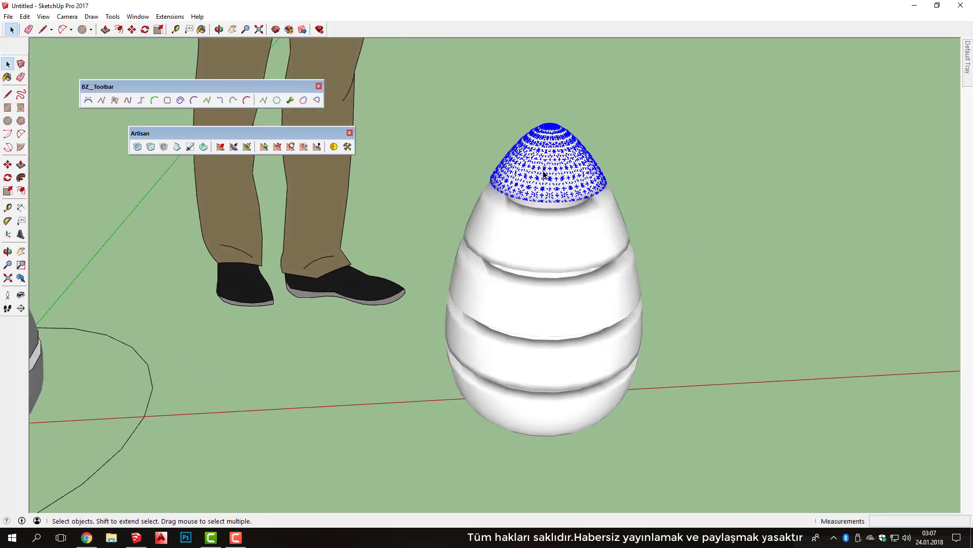
{"action": "left_click", "coordinate": [549, 248], "text": "ctrl"}
{"action": "left_click", "coordinate": [536, 317], "text": "ctrl"}
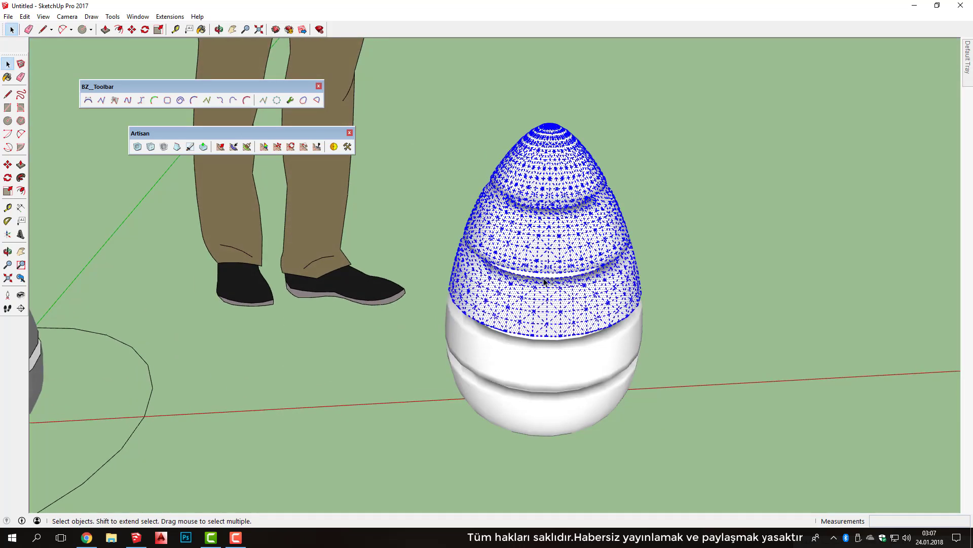
{"action": "left_click", "coordinate": [556, 374], "text": "ctrl"}
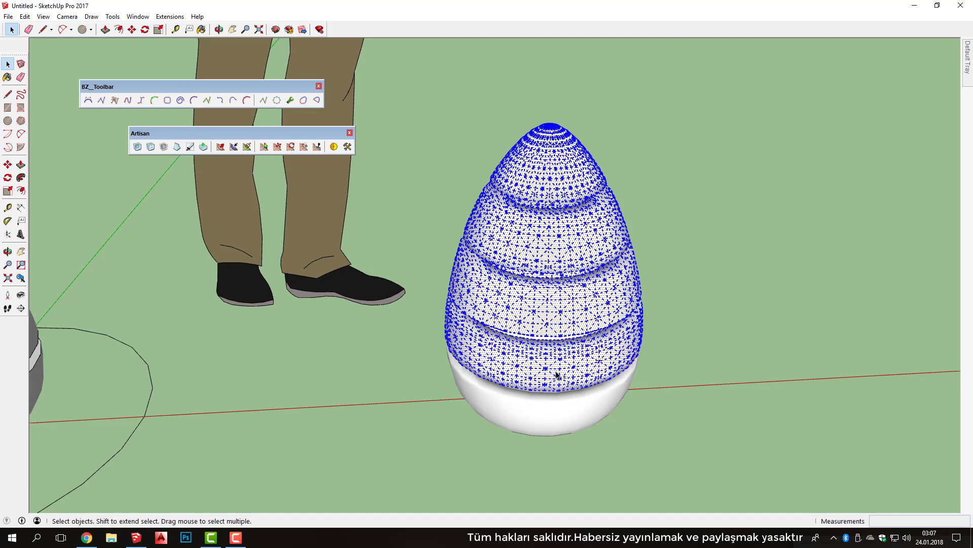
{"action": "left_click", "coordinate": [530, 418], "text": "ctrl"}
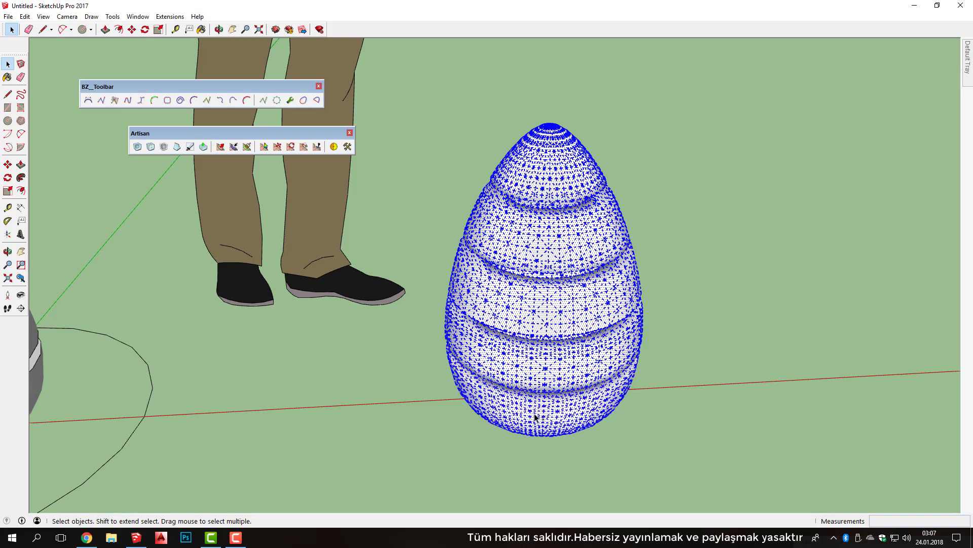
{"action": "key", "text": "o"}
{"action": "mouse_move", "coordinate": [550, 354]}
{"action": "left_mouse_down"}
{"action": "mouse_move", "coordinate": [539, 268]}
{"action": "mouse_move", "coordinate": [557, 302]}
{"action": "left_mouse_up"}
{"action": "key", "text": "space"}
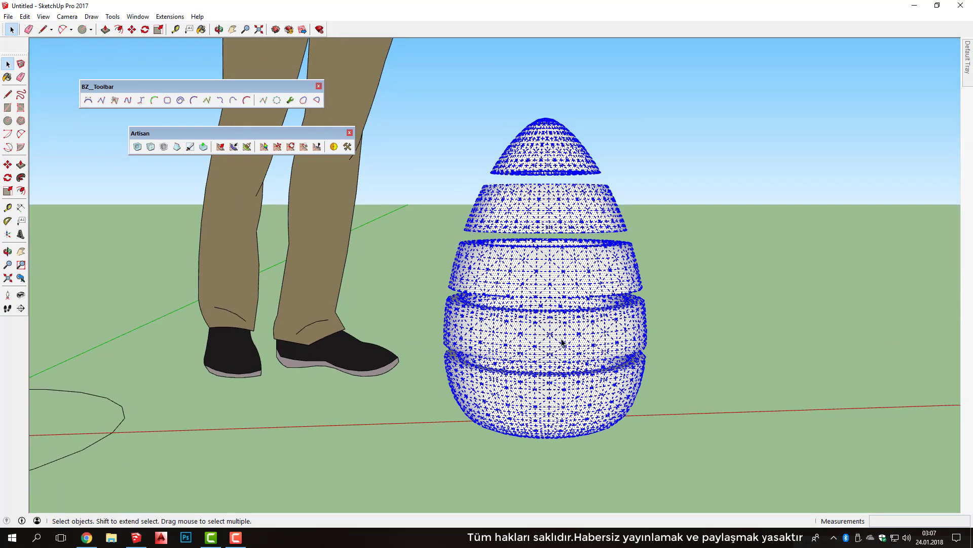
Raise edge softening on the selected egg to 47.5 degrees.
{"action": "right_click", "coordinate": [561, 342]}
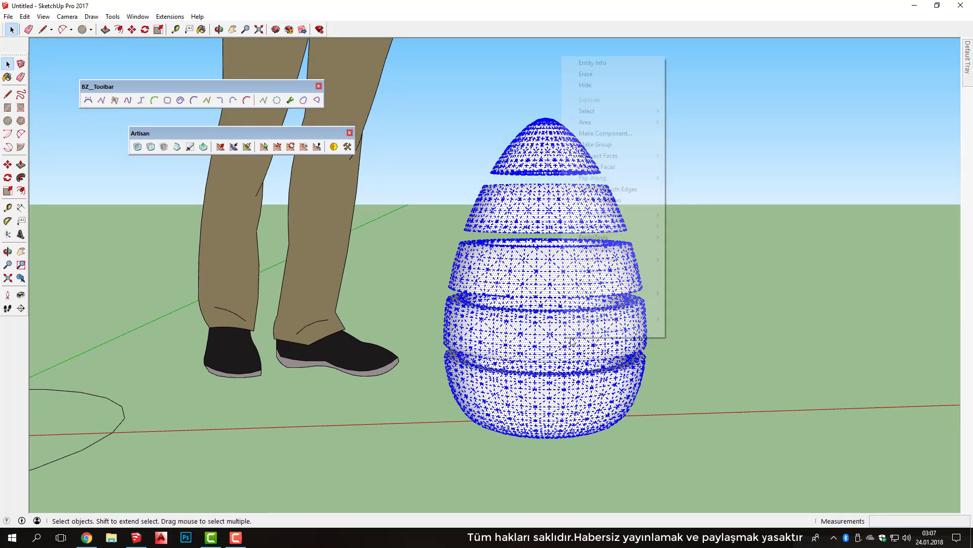
{"action": "left_click", "coordinate": [604, 189]}
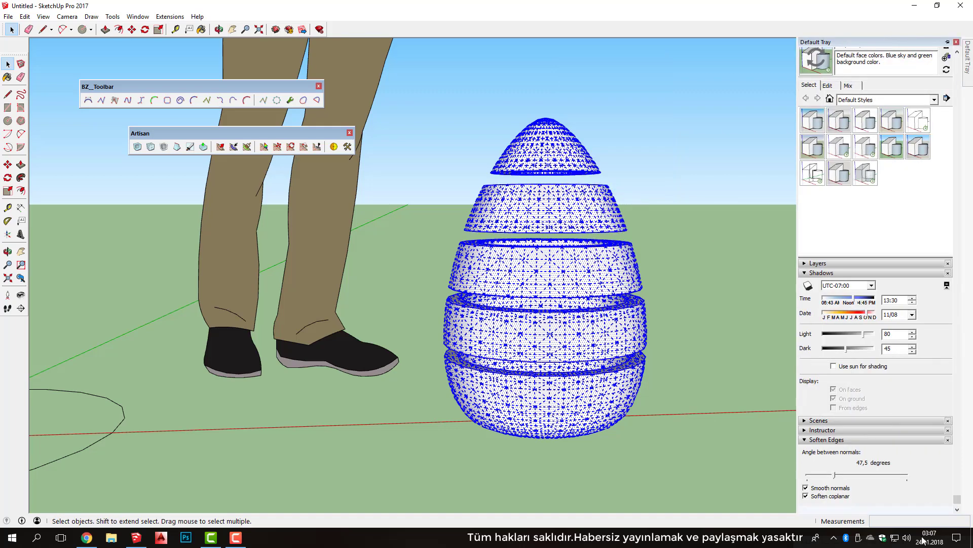
{"action": "left_click_drag", "start_coordinate": [835, 477], "coordinate": [834, 478]}
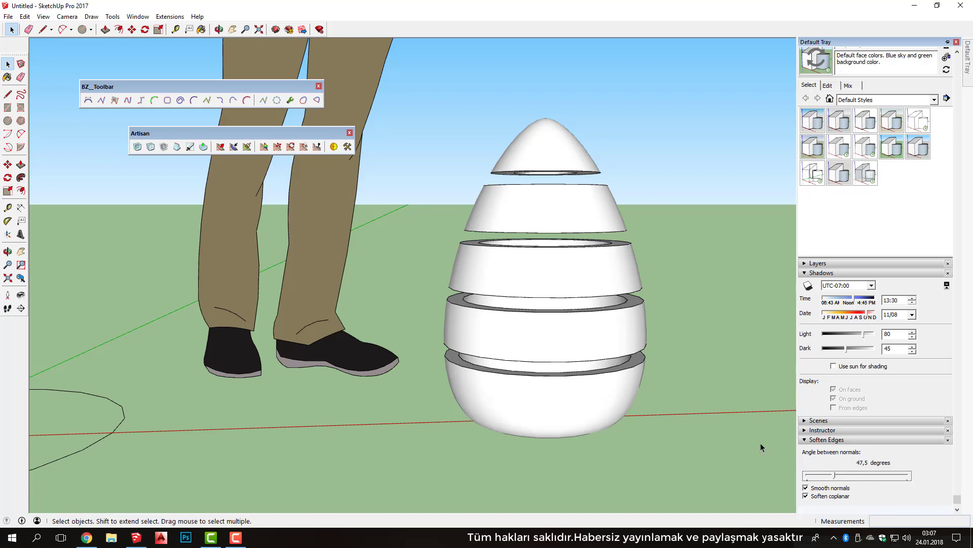
Window-select all the separated egg pieces into one selection.
{"action": "left_click", "coordinate": [735, 335]}
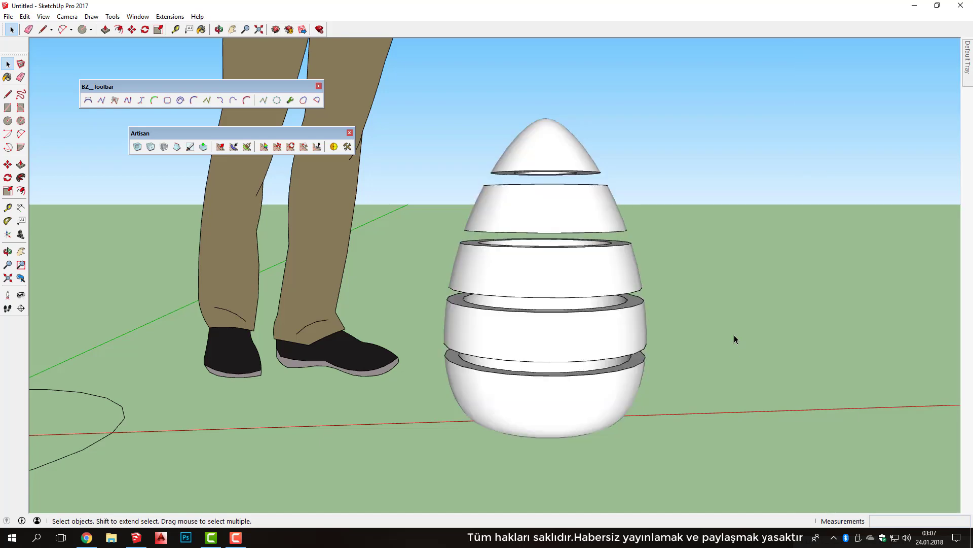
{"action": "left_click", "coordinate": [571, 339]}
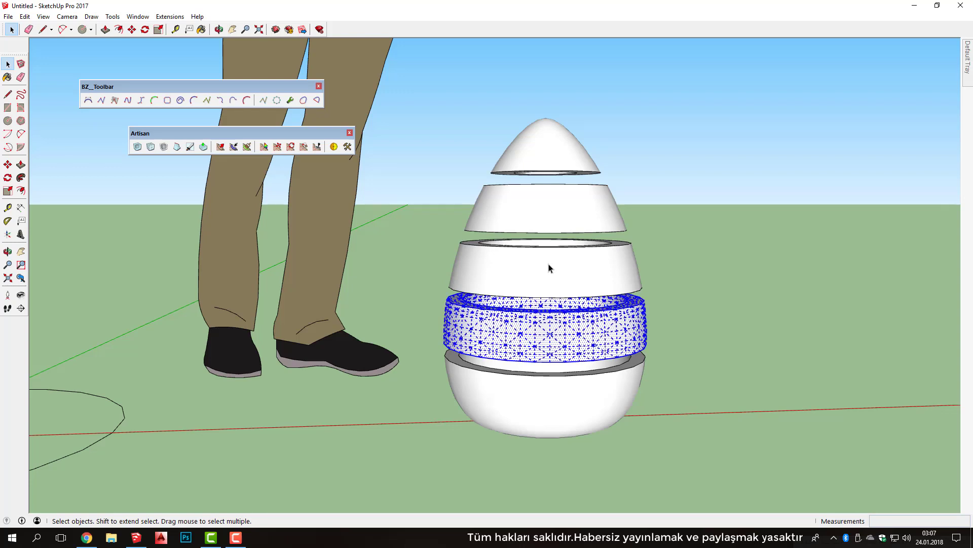
{"action": "left_click", "coordinate": [527, 286], "text": "ctrl"}
{"action": "left_click", "coordinate": [538, 347]}
{"action": "left_click_drag", "start_coordinate": [399, 95], "coordinate": [741, 484]}
Group the egg bands and wrap the group in a 4×4×4 NxN FFD lattice.
{"action": "middle_click_drag", "start_coordinate": [663, 354], "coordinate": [600, 482]}
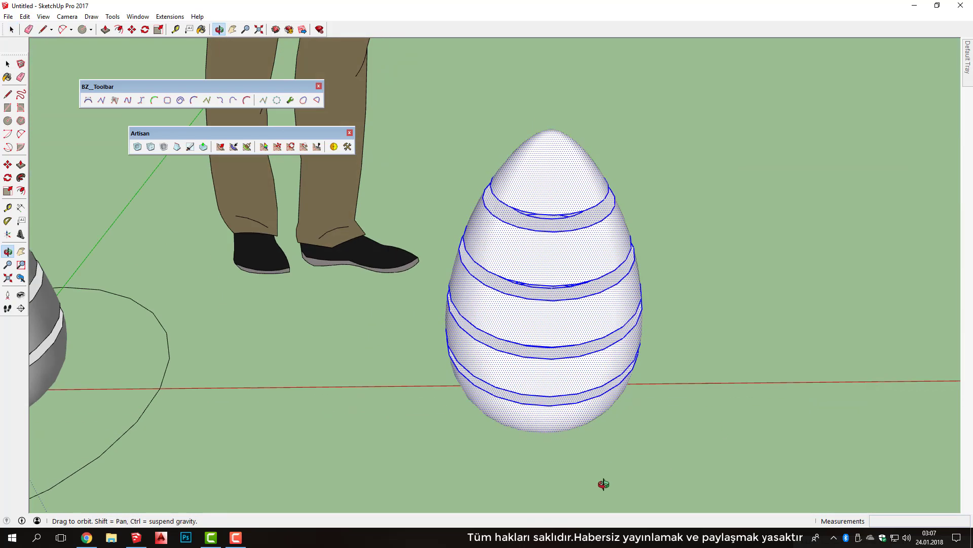
{"action": "right_click", "coordinate": [543, 178]}
{"action": "left_click", "coordinate": [566, 333]}
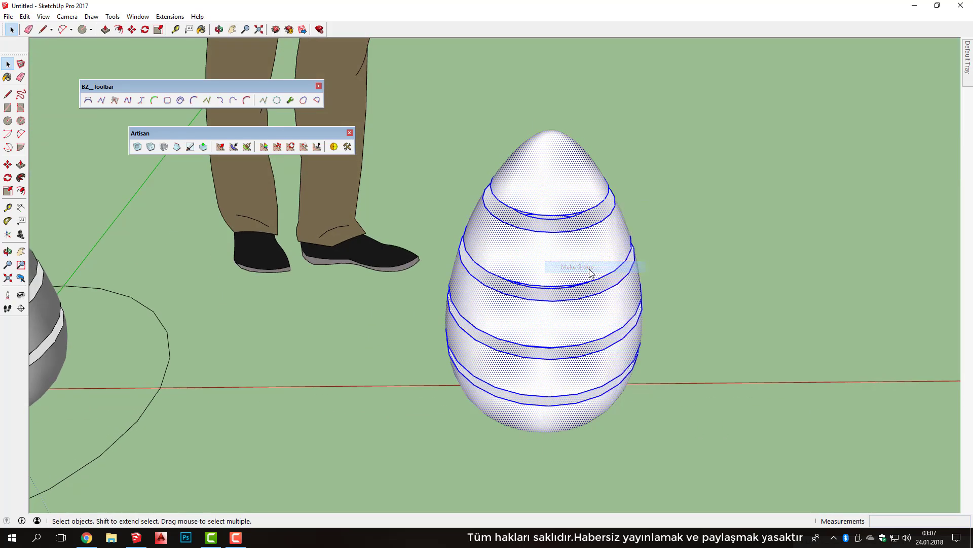
{"action": "right_click", "coordinate": [551, 262]}
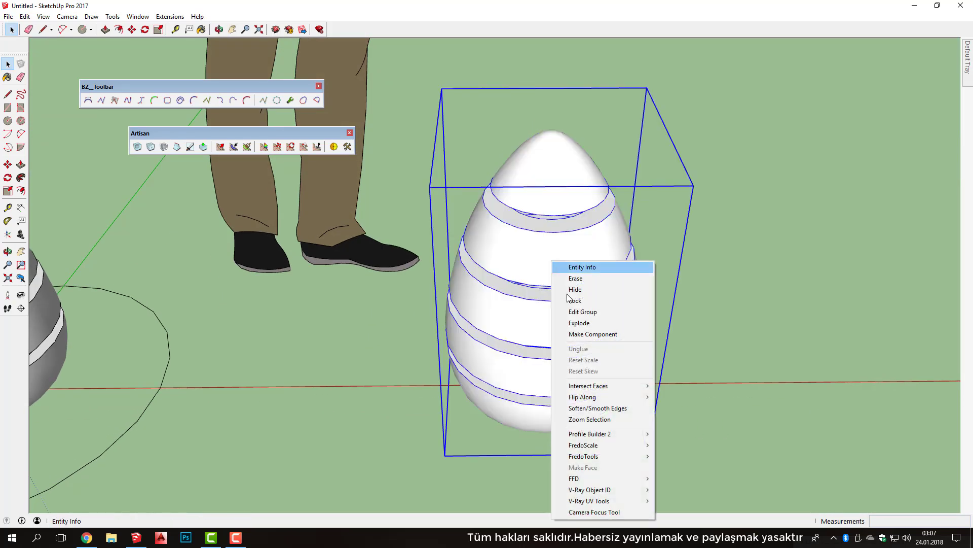
{"action": "mouse_move", "coordinate": [585, 479]}
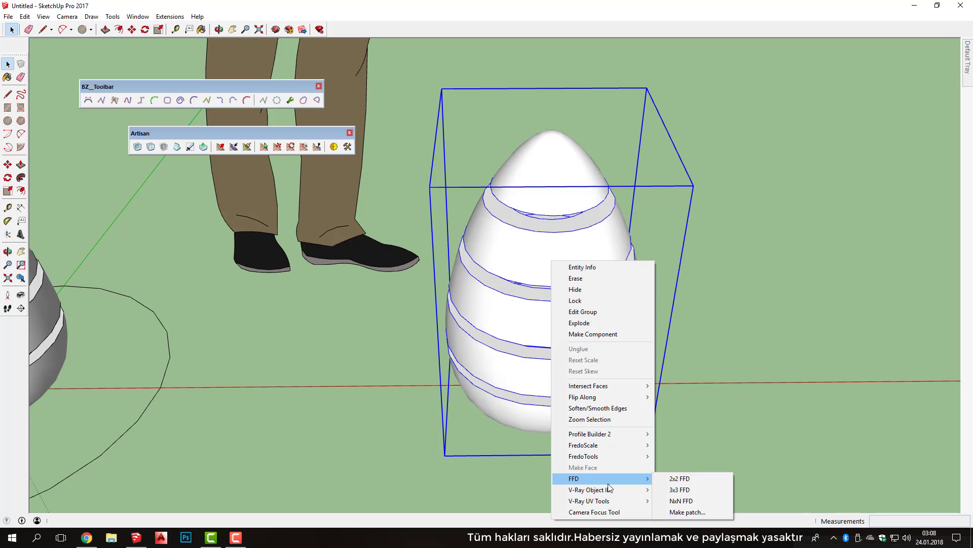
{"action": "left_click", "coordinate": [687, 502]}
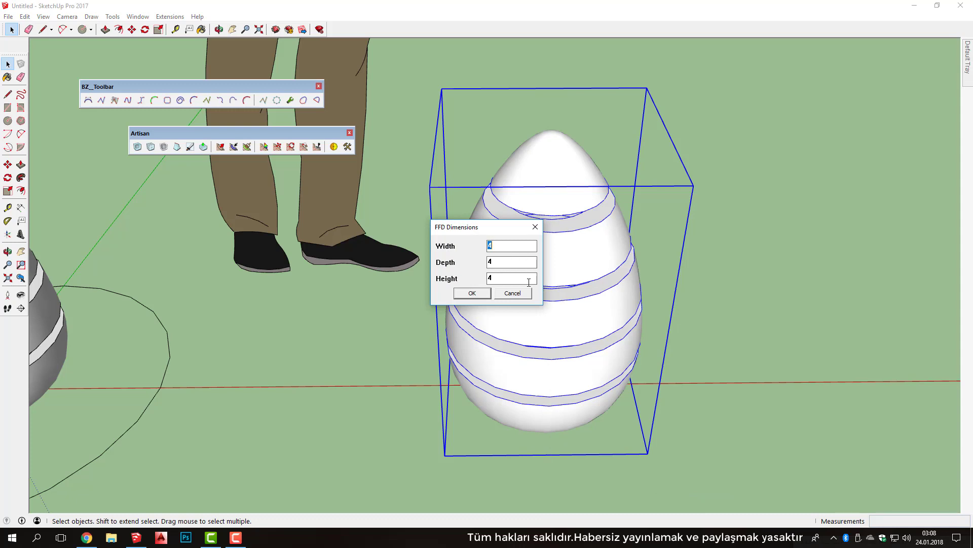
{"action": "left_click", "coordinate": [472, 294]}
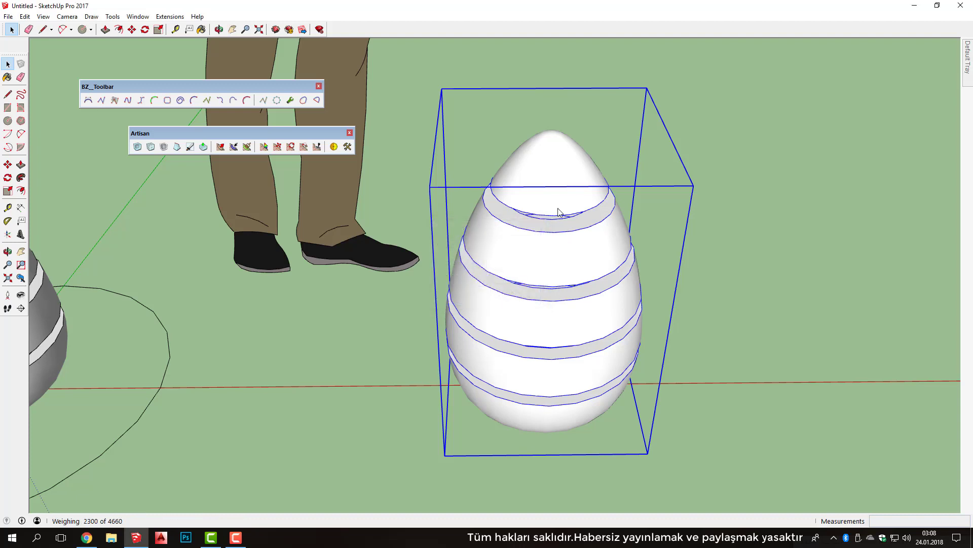
Inside the FFD lattice group, scale a window of control points by 1.5.
{"action": "mouse_move", "coordinate": [579, 306]}
{"action": "middle_mouse_down"}
{"action": "mouse_move", "coordinate": [635, 187]}
{"action": "mouse_move", "coordinate": [582, 165]}
{"action": "middle_mouse_up"}
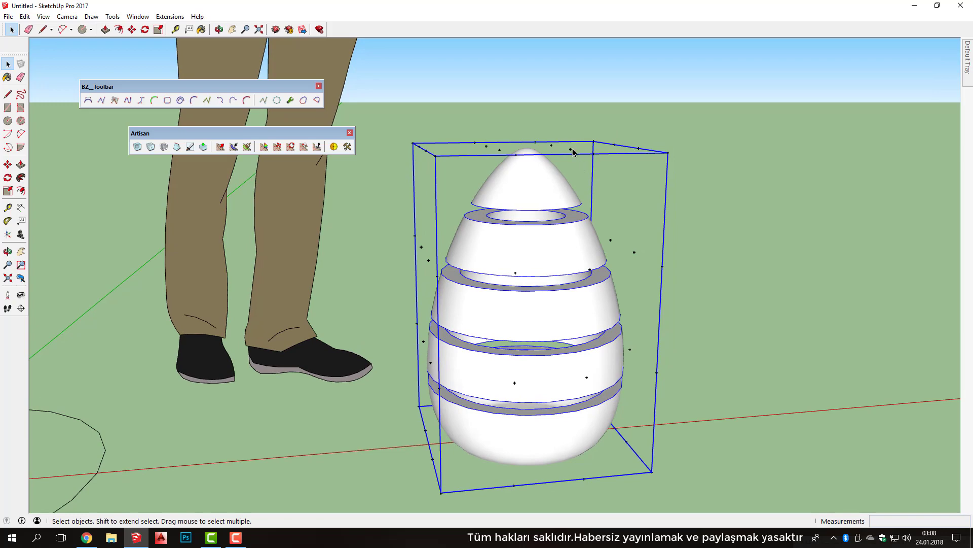
{"action": "double_click", "coordinate": [571, 153]}
{"action": "key", "text": "1"}
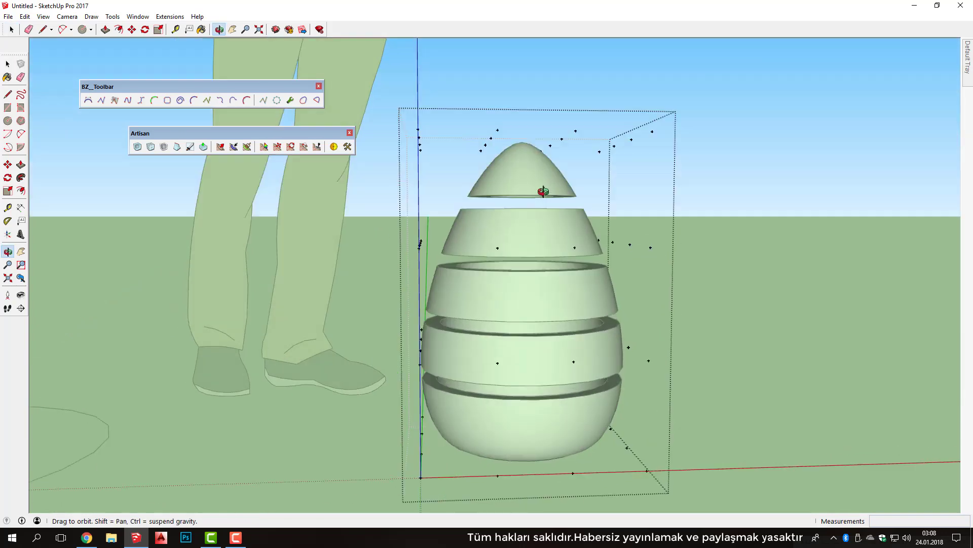
{"action": "mouse_move", "coordinate": [527, 204]}
{"action": "left_mouse_down"}
{"action": "mouse_move", "coordinate": [610, 322]}
{"action": "mouse_move", "coordinate": [521, 369]}
{"action": "mouse_move", "coordinate": [527, 315]}
{"action": "left_mouse_up"}
{"action": "key", "text": "space"}
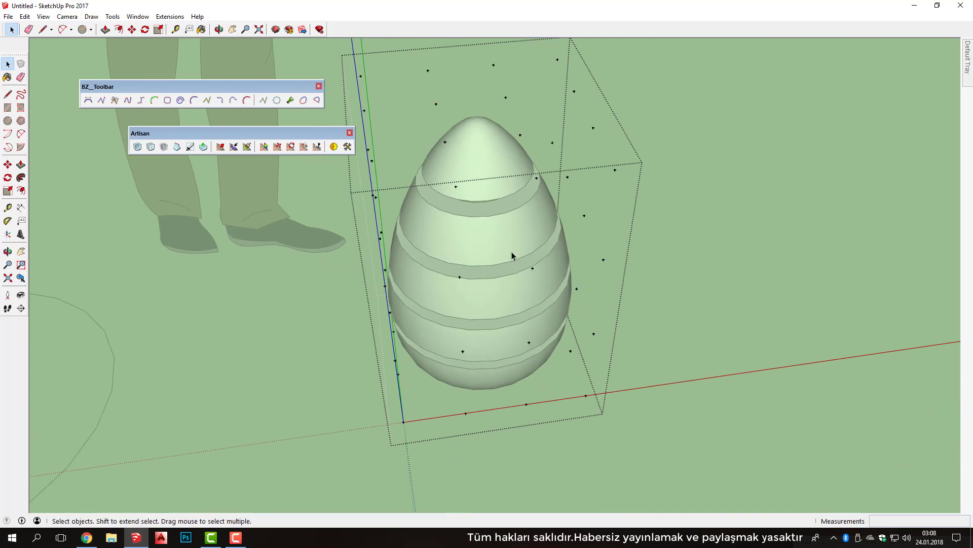
{"action": "mouse_move", "coordinate": [512, 253]}
{"action": "middle_mouse_down"}
{"action": "mouse_move", "coordinate": [509, 441]}
{"action": "mouse_move", "coordinate": [534, 293]}
{"action": "mouse_move", "coordinate": [465, 333]}
{"action": "mouse_move", "coordinate": [457, 235]}
{"action": "mouse_move", "coordinate": [355, 284]}
{"action": "middle_mouse_up"}
{"action": "left_click_drag", "start_coordinate": [355, 286], "coordinate": [511, 444]}
{"action": "mouse_move", "coordinate": [511, 445]}
{"action": "middle_mouse_down"}
{"action": "mouse_move", "coordinate": [326, 272]}
{"action": "mouse_move", "coordinate": [387, 330]}
{"action": "mouse_move", "coordinate": [360, 320]}
{"action": "middle_mouse_up"}
{"action": "key", "text": "s"}
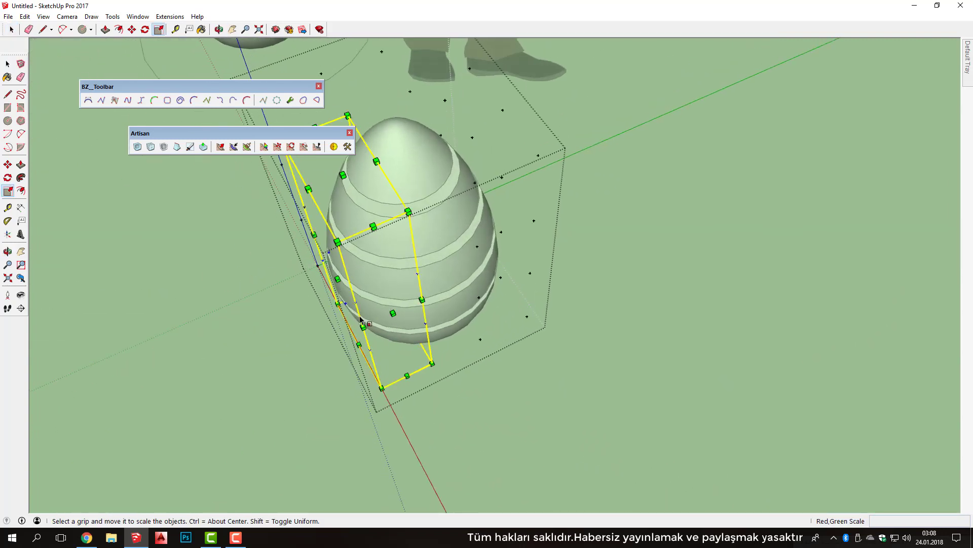
{"action": "left_click_drag", "start_coordinate": [338, 279], "coordinate": [305, 286]}
Shift the scaled control points slightly sideways with Move.
{"action": "mouse_move", "coordinate": [345, 283]}
{"action": "middle_mouse_down"}
{"action": "mouse_move", "coordinate": [402, 270]}
{"action": "mouse_move", "coordinate": [725, 122]}
{"action": "mouse_move", "coordinate": [635, 93]}
{"action": "middle_mouse_up"}
{"action": "scroll", "coordinate": [523, 267], "scroll_direction": "up", "scroll_amount": 3}
{"action": "middle_click_drag", "start_coordinate": [523, 267], "coordinate": [523, 274]}
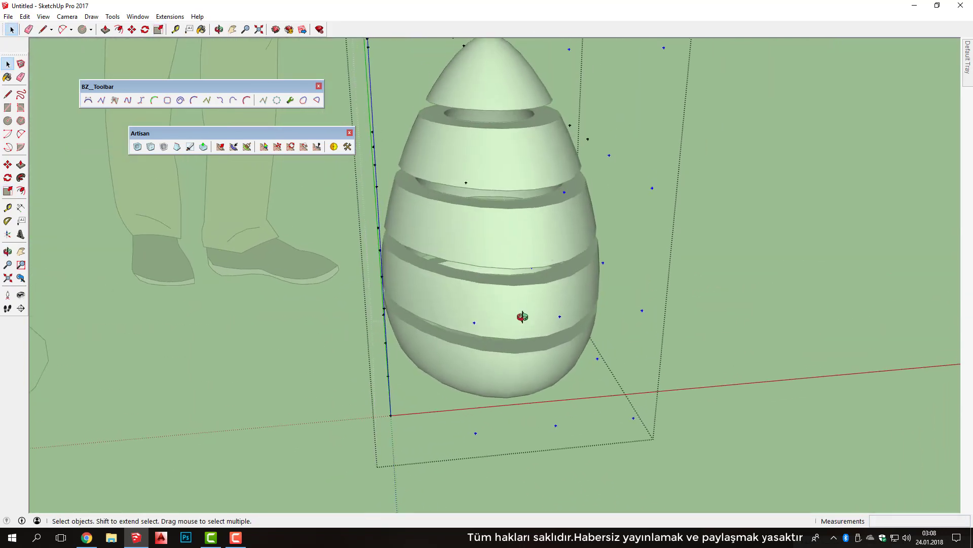
{"action": "mouse_move", "coordinate": [523, 316]}
{"action": "middle_mouse_down"}
{"action": "mouse_move", "coordinate": [547, 284]}
{"action": "mouse_move", "coordinate": [611, 284]}
{"action": "middle_mouse_up"}
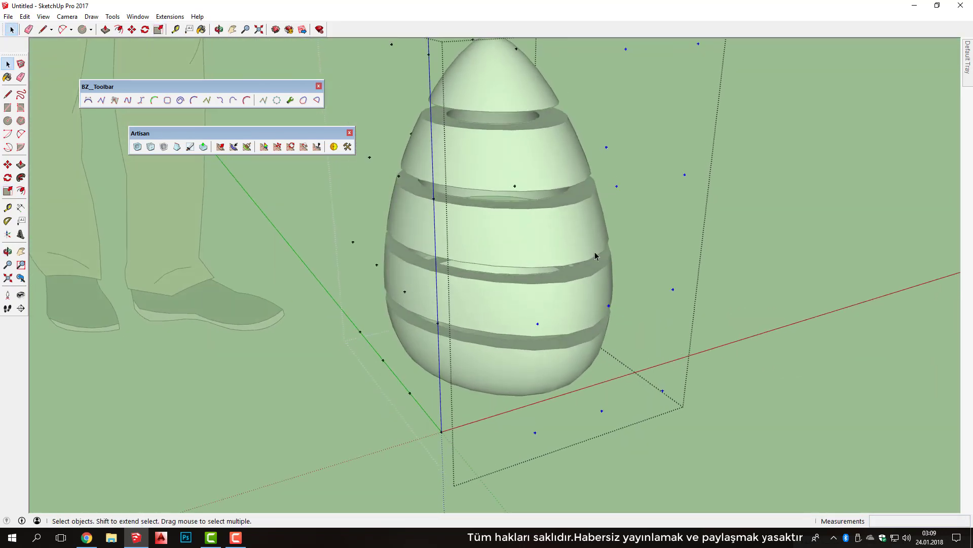
{"action": "mouse_move", "coordinate": [599, 287]}
{"action": "middle_mouse_down"}
{"action": "mouse_move", "coordinate": [581, 271]}
{"action": "mouse_move", "coordinate": [504, 337]}
{"action": "mouse_move", "coordinate": [564, 275]}
{"action": "mouse_move", "coordinate": [466, 437]}
{"action": "mouse_move", "coordinate": [498, 252]}
{"action": "mouse_move", "coordinate": [439, 199]}
{"action": "middle_mouse_up"}
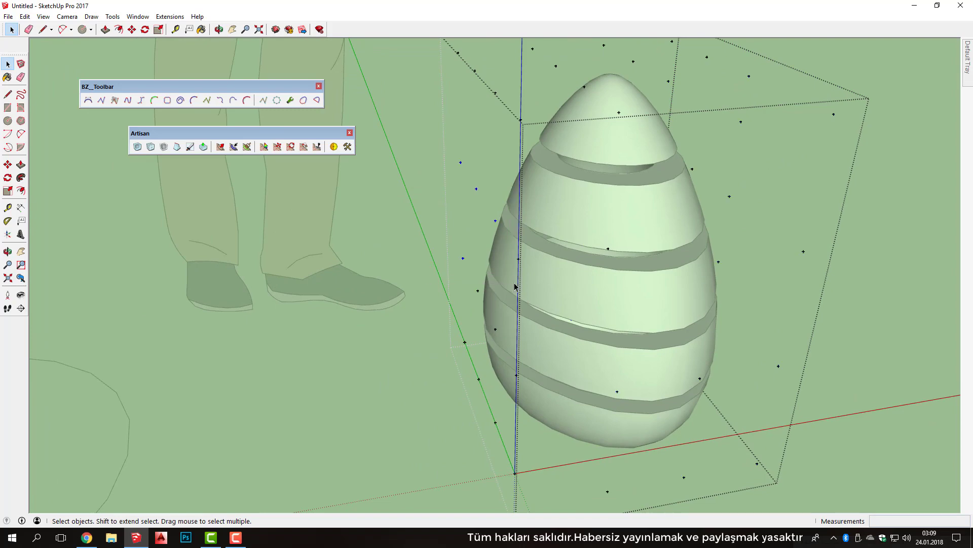
{"action": "mouse_move", "coordinate": [513, 287]}
{"action": "middle_mouse_down"}
{"action": "mouse_move", "coordinate": [468, 186]}
{"action": "mouse_move", "coordinate": [472, 202]}
{"action": "middle_mouse_up"}
{"action": "key", "text": "m"}
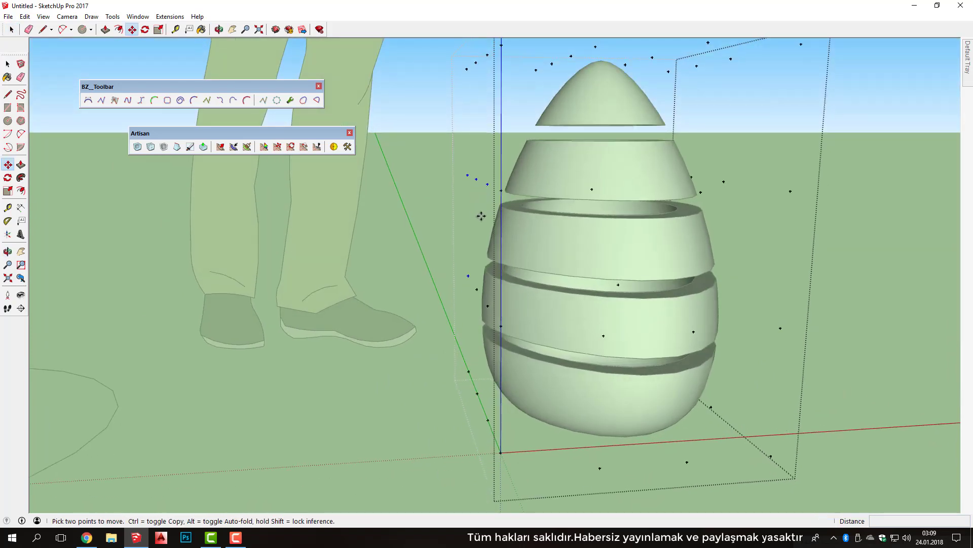
{"action": "left_click", "coordinate": [481, 216]}
{"action": "left_click", "coordinate": [464, 217]}
Move the upper-right control points and push the lower-edge points downward.
{"action": "mouse_move", "coordinate": [464, 217]}
{"action": "middle_mouse_down"}
{"action": "mouse_move", "coordinate": [476, 245]}
{"action": "mouse_move", "coordinate": [549, 259]}
{"action": "mouse_move", "coordinate": [594, 312]}
{"action": "mouse_move", "coordinate": [410, 162]}
{"action": "mouse_move", "coordinate": [424, 152]}
{"action": "mouse_move", "coordinate": [642, 130]}
{"action": "middle_mouse_up"}
{"action": "key", "text": "space"}
{"action": "mouse_move", "coordinate": [641, 130]}
{"action": "left_mouse_down"}
{"action": "mouse_move", "coordinate": [808, 211]}
{"action": "mouse_move", "coordinate": [797, 198]}
{"action": "mouse_move", "coordinate": [808, 205]}
{"action": "mouse_move", "coordinate": [799, 212]}
{"action": "left_mouse_up"}
{"action": "key", "text": "m"}
{"action": "mouse_move", "coordinate": [766, 256]}
{"action": "middle_mouse_down"}
{"action": "mouse_move", "coordinate": [828, 295]}
{"action": "mouse_move", "coordinate": [688, 351]}
{"action": "mouse_move", "coordinate": [441, 274]}
{"action": "mouse_move", "coordinate": [359, 426]}
{"action": "mouse_move", "coordinate": [539, 377]}
{"action": "mouse_move", "coordinate": [507, 389]}
{"action": "middle_mouse_up"}
{"action": "mouse_move", "coordinate": [501, 393]}
{"action": "left_mouse_down"}
{"action": "mouse_move", "coordinate": [616, 485]}
{"action": "mouse_move", "coordinate": [581, 488]}
{"action": "left_mouse_up"}
{"action": "key", "text": "m"}
{"action": "key", "text": "space"}
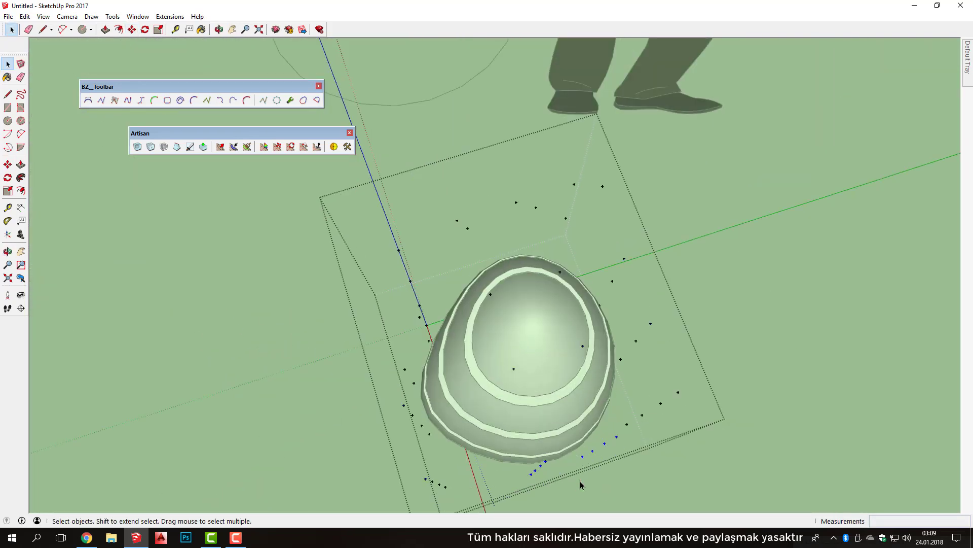
{"action": "mouse_move", "coordinate": [518, 444]}
{"action": "middle_mouse_down"}
{"action": "mouse_move", "coordinate": [750, 250]}
{"action": "mouse_move", "coordinate": [656, 273]}
{"action": "mouse_move", "coordinate": [656, 341]}
{"action": "mouse_move", "coordinate": [678, 242]}
{"action": "mouse_move", "coordinate": [632, 227]}
{"action": "middle_mouse_up"}
{"action": "key", "text": "space"}
{"action": "scroll", "coordinate": [677, 242], "scroll_direction": "up", "scroll_amount": 2}
Copy the reshaped egg along the red axis and place it to the right.
{"action": "left_click", "coordinate": [611, 231]}
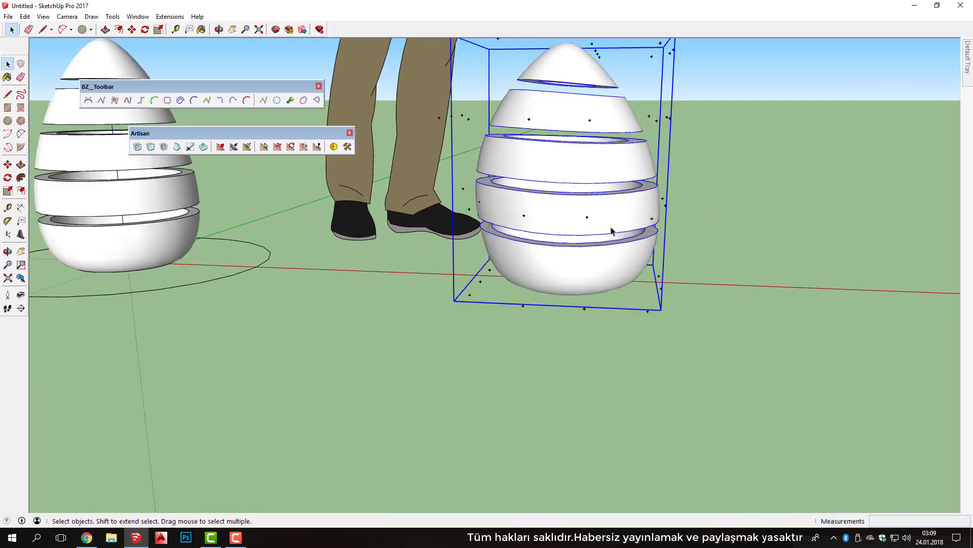
{"action": "key", "text": "m"}
{"action": "left_click", "coordinate": [594, 341]}
{"action": "key", "text": "ctrl"}
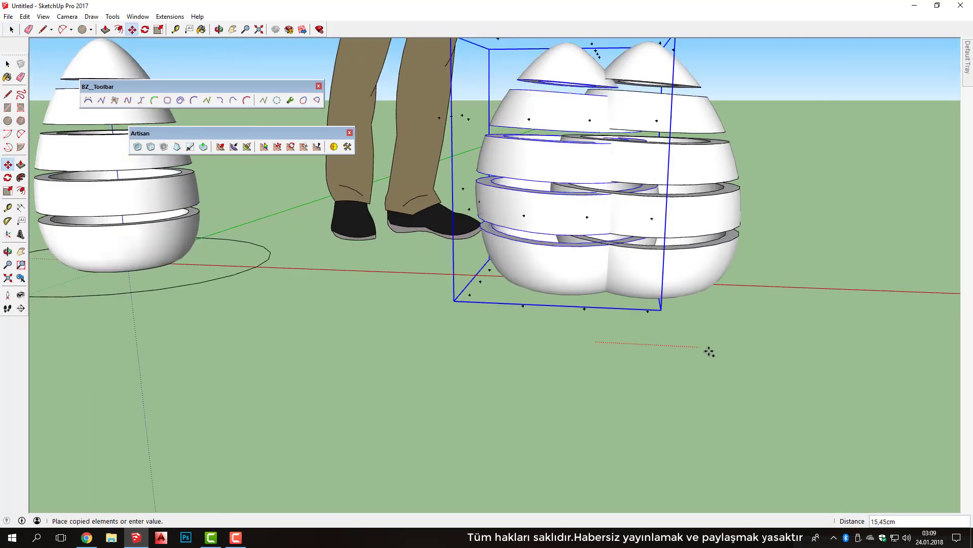
{"action": "middle_click_drag", "start_coordinate": [708, 350], "coordinate": [441, 341], "text": "shift"}
{"action": "left_click", "coordinate": [734, 374]}
{"action": "scroll", "coordinate": [706, 235], "scroll_direction": "down", "scroll_amount": 3}
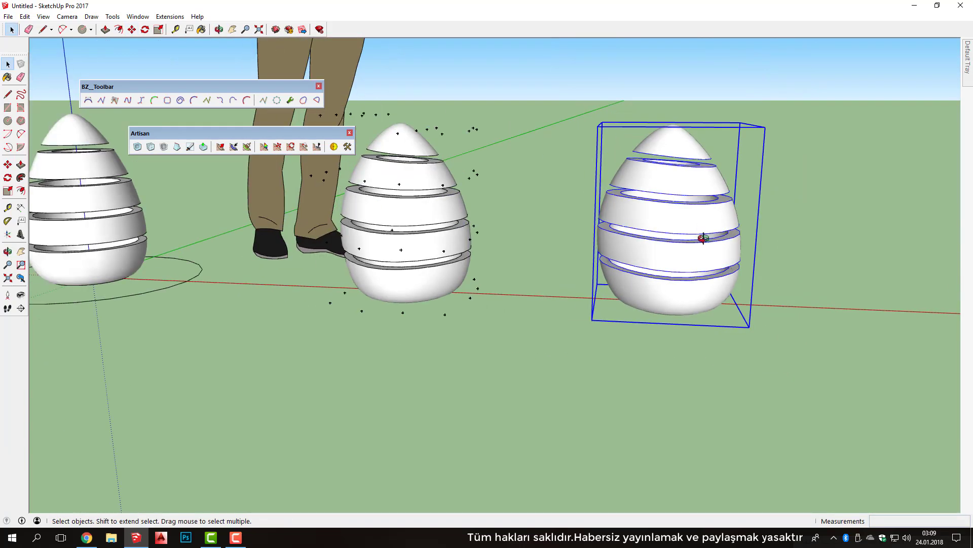
{"action": "mouse_move", "coordinate": [706, 235]}
{"action": "middle_mouse_down"}
{"action": "mouse_move", "coordinate": [772, 145]}
{"action": "mouse_move", "coordinate": [638, 238]}
{"action": "middle_mouse_up"}
{"action": "scroll", "coordinate": [637, 238], "scroll_direction": "up", "scroll_amount": 2}
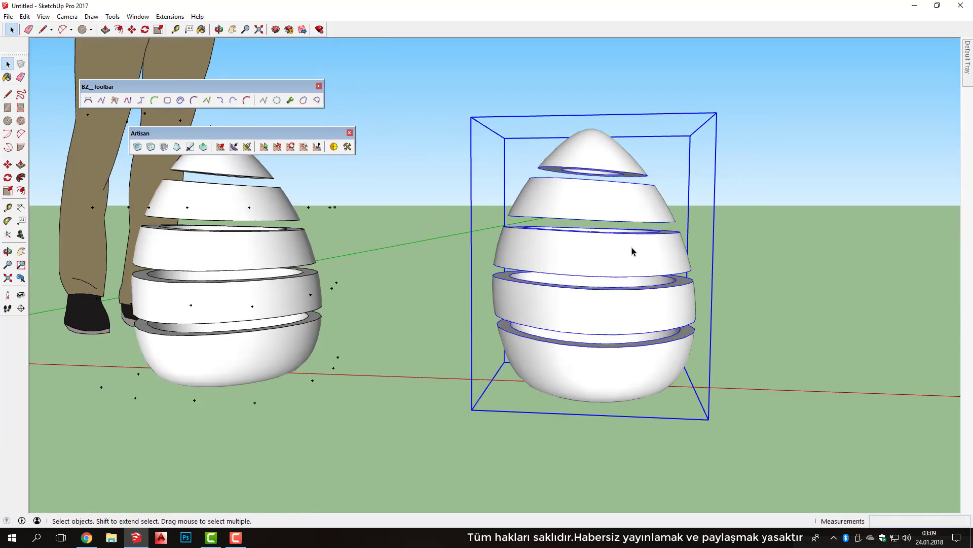
Open the new egg copy for editing and select one of its bands.
{"action": "double_click", "coordinate": [674, 243]}
{"action": "scroll", "coordinate": [654, 241], "scroll_direction": "up", "scroll_amount": 2}
{"action": "scroll", "coordinate": [659, 259], "scroll_direction": "up", "scroll_amount": 2}
{"action": "scroll", "coordinate": [664, 276], "scroll_direction": "up", "scroll_amount": 2}
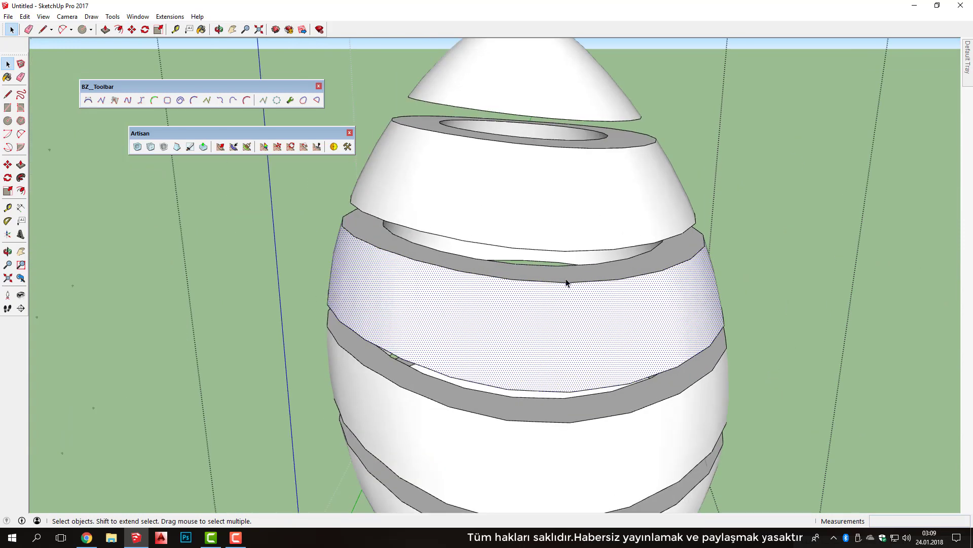
{"action": "scroll", "coordinate": [566, 282], "scroll_direction": "down", "scroll_amount": 3}
{"action": "mouse_move", "coordinate": [566, 283]}
{"action": "middle_mouse_down"}
{"action": "mouse_move", "coordinate": [586, 232]}
{"action": "mouse_move", "coordinate": [611, 237]}
{"action": "mouse_move", "coordinate": [609, 265]}
{"action": "mouse_move", "coordinate": [513, 278]}
{"action": "mouse_move", "coordinate": [578, 220]}
{"action": "mouse_move", "coordinate": [611, 268]}
{"action": "mouse_move", "coordinate": [529, 206]}
{"action": "middle_mouse_up"}
{"action": "double_click", "coordinate": [605, 222]}
{"action": "scroll", "coordinate": [606, 220], "scroll_direction": "down", "scroll_amount": 3}
{"action": "scroll", "coordinate": [513, 278], "scroll_direction": "up", "scroll_amount": 2}
{"action": "scroll", "coordinate": [611, 267], "scroll_direction": "down", "scroll_amount": 2}
Select all five bands of the copied egg and apply Artisan Smooth Selection.
{"action": "triple_click", "coordinate": [513, 166]}
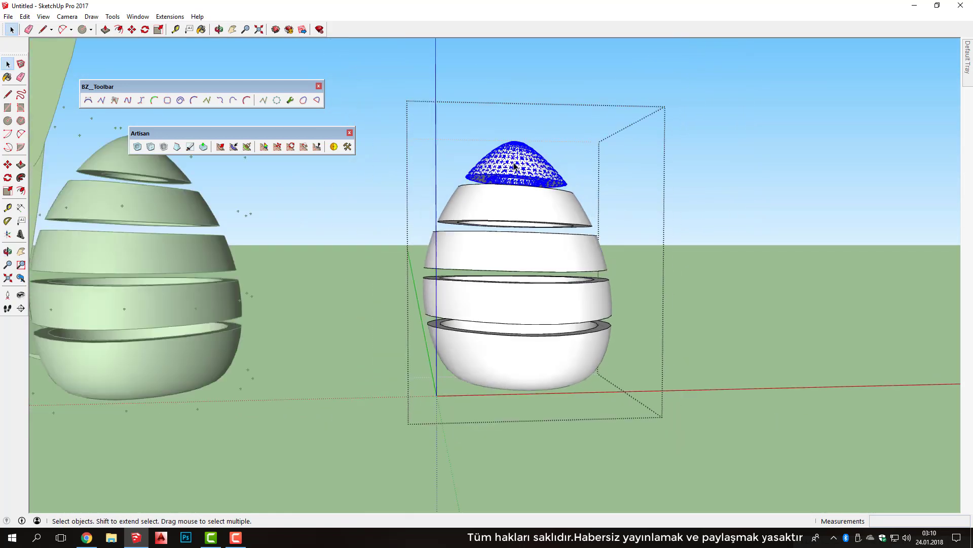
{"action": "triple_click", "coordinate": [513, 210], "text": "ctrl"}
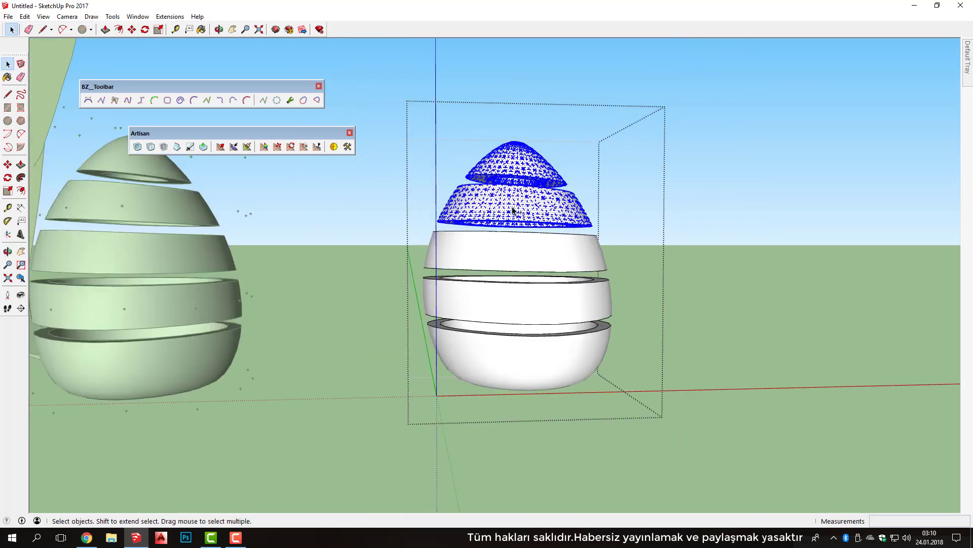
{"action": "triple_click", "coordinate": [522, 264], "text": "ctrl"}
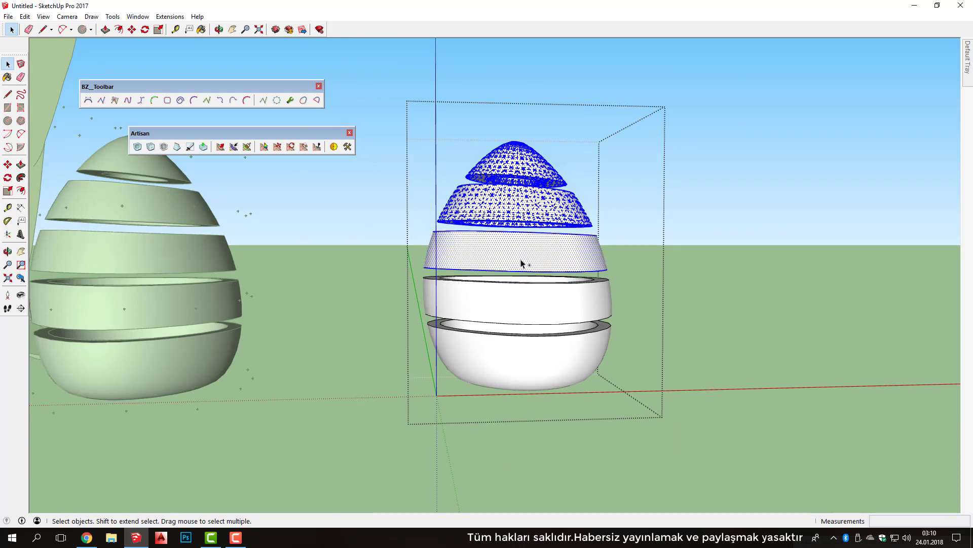
{"action": "triple_click", "coordinate": [546, 315], "text": "ctrl"}
{"action": "left_click", "coordinate": [538, 374], "text": "shift"}
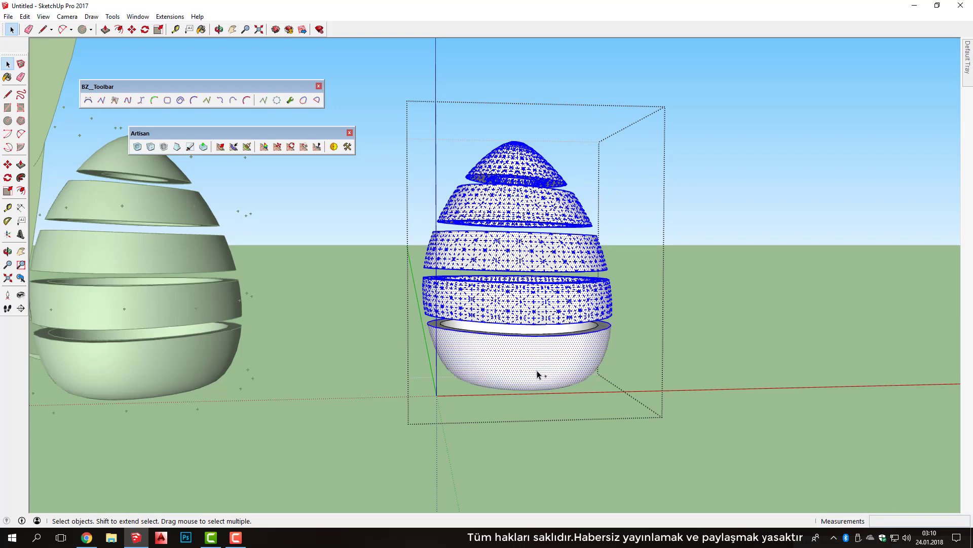
{"action": "mouse_move", "coordinate": [189, 138]}
{"action": "left_mouse_down"}
{"action": "mouse_move", "coordinate": [365, 133]}
{"action": "mouse_move", "coordinate": [227, 146]}
{"action": "left_mouse_up"}
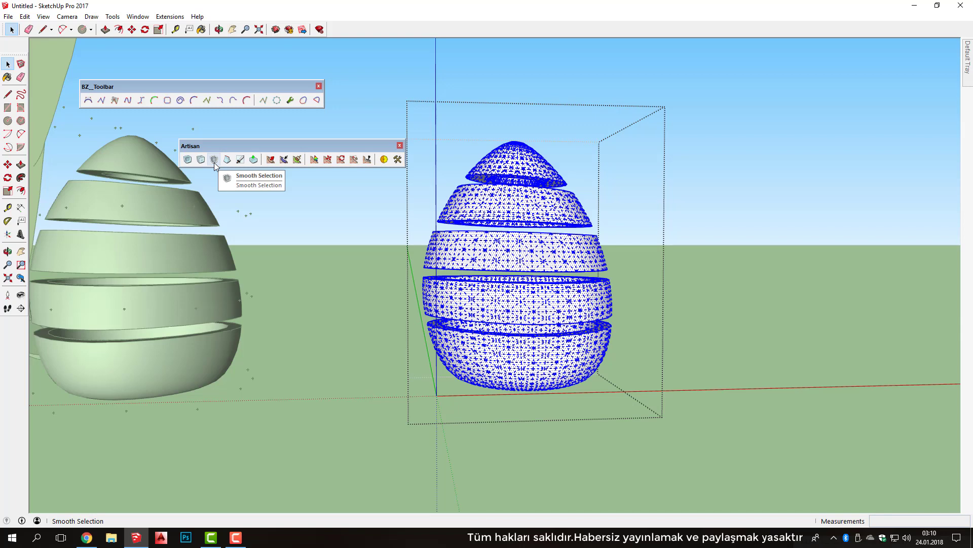
{"action": "left_click", "coordinate": [215, 160]}
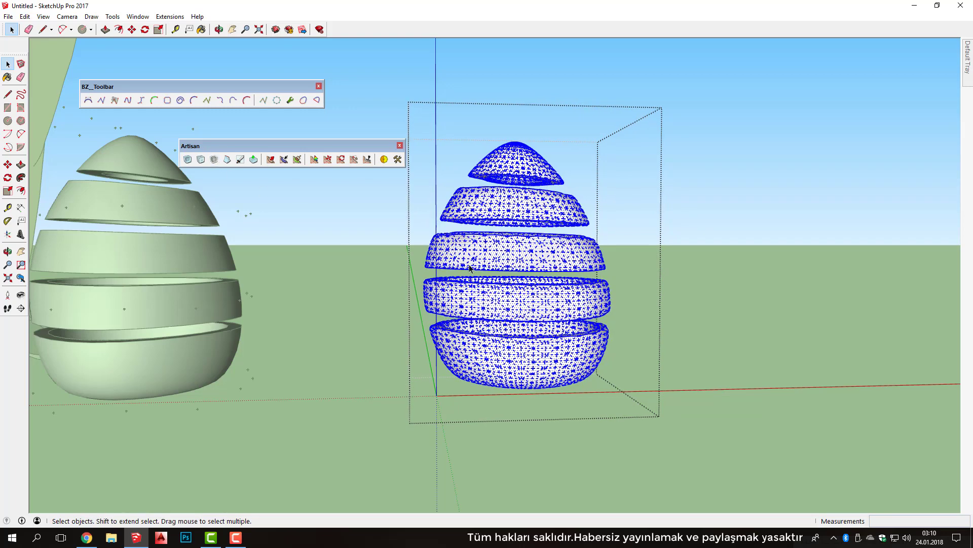
Soften the smoothed egg's edges with the angle slider, then clear the selection.
{"action": "middle_click_drag", "start_coordinate": [471, 269], "coordinate": [534, 324]}
{"action": "right_click", "coordinate": [534, 324]}
{"action": "mouse_move", "coordinate": [565, 160]}
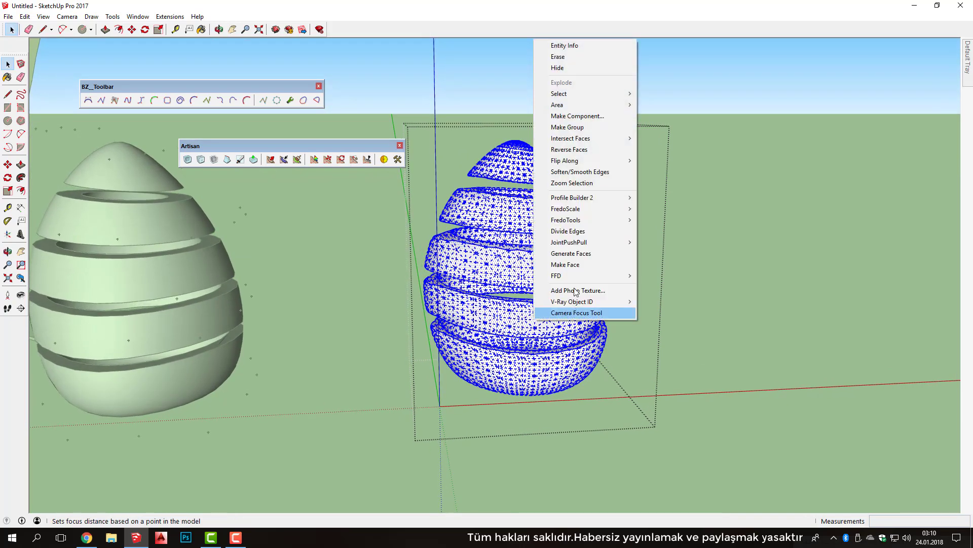
{"action": "left_click", "coordinate": [578, 172]}
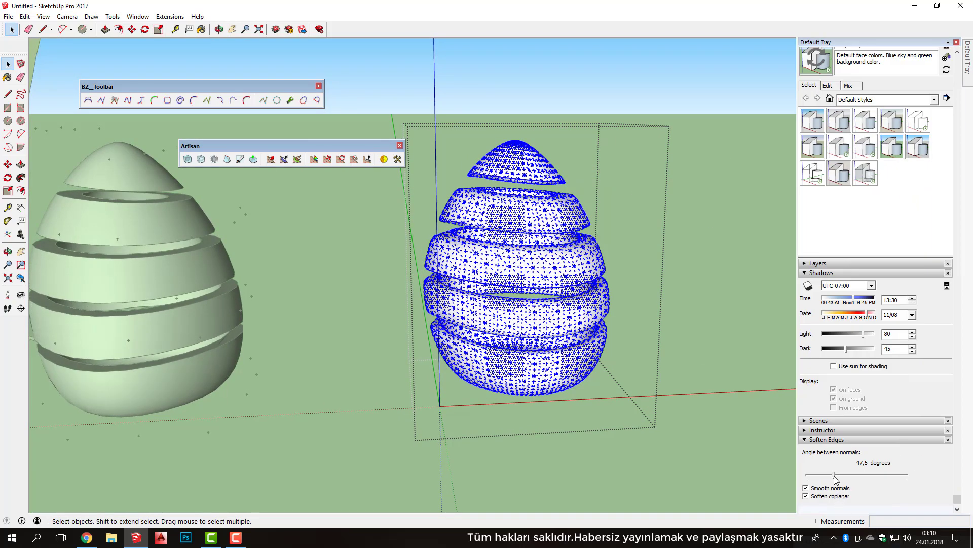
{"action": "left_click_drag", "start_coordinate": [835, 476], "coordinate": [831, 475]}
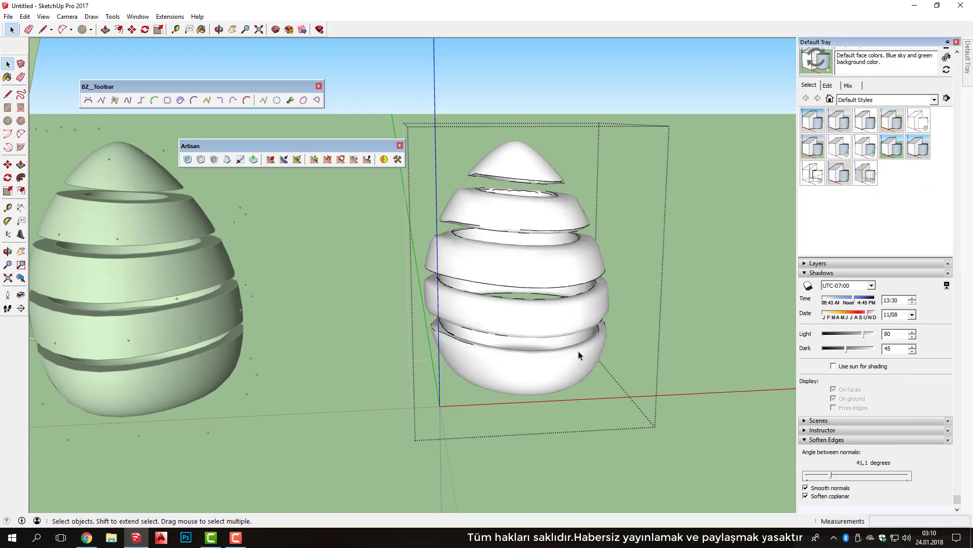
{"action": "mouse_move", "coordinate": [579, 355]}
{"action": "middle_mouse_down"}
{"action": "mouse_move", "coordinate": [702, 297]}
{"action": "mouse_move", "coordinate": [540, 249]}
{"action": "mouse_move", "coordinate": [631, 280]}
{"action": "mouse_move", "coordinate": [476, 178]}
{"action": "mouse_move", "coordinate": [482, 317]}
{"action": "mouse_move", "coordinate": [647, 233]}
{"action": "middle_mouse_up"}
{"action": "left_click", "coordinate": [703, 296]}
Open the right egg group and bring up the context menu for its middle band.
{"action": "scroll", "coordinate": [625, 334], "scroll_direction": "down", "scroll_amount": 3}
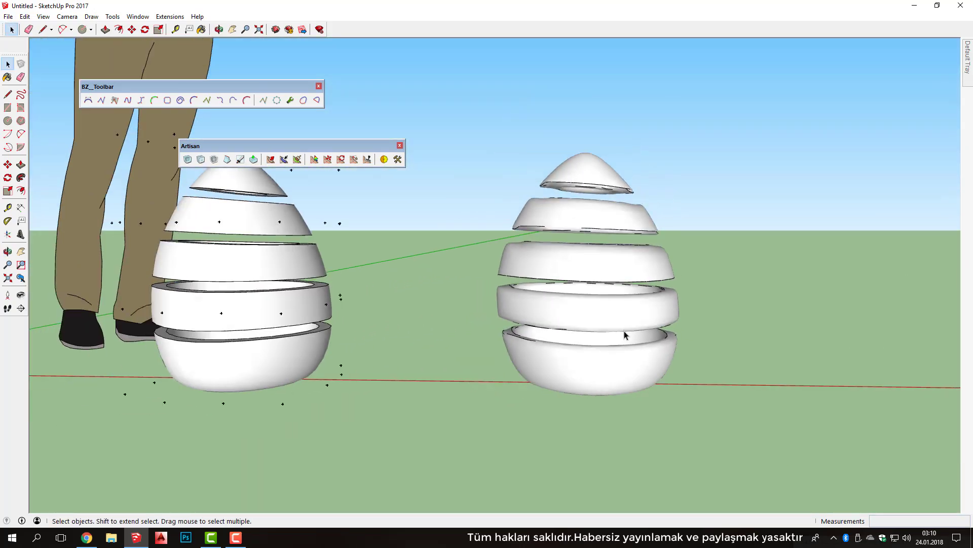
{"action": "middle_click_drag", "start_coordinate": [625, 335], "coordinate": [630, 343]}
{"action": "scroll", "coordinate": [599, 267], "scroll_direction": "up", "scroll_amount": 2}
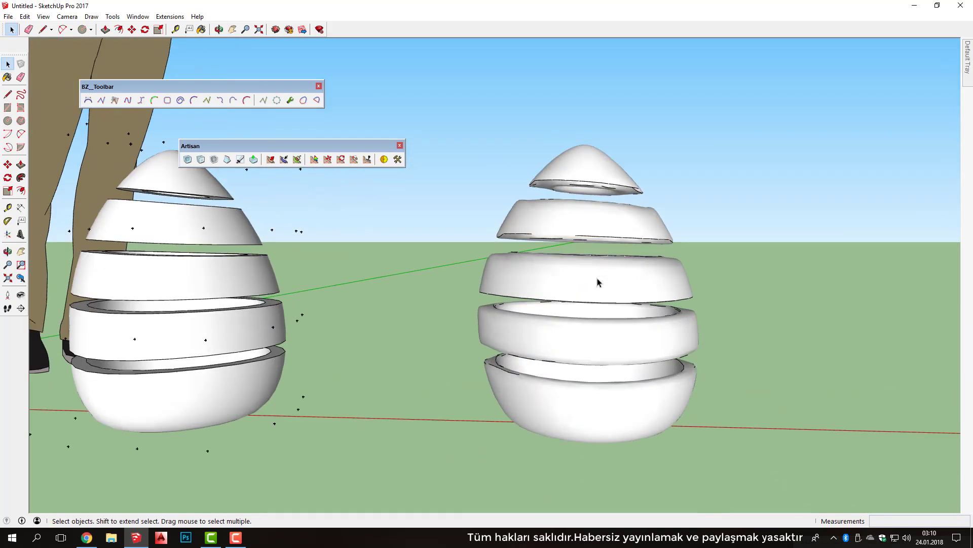
{"action": "middle_click_drag", "start_coordinate": [636, 381], "coordinate": [619, 382]}
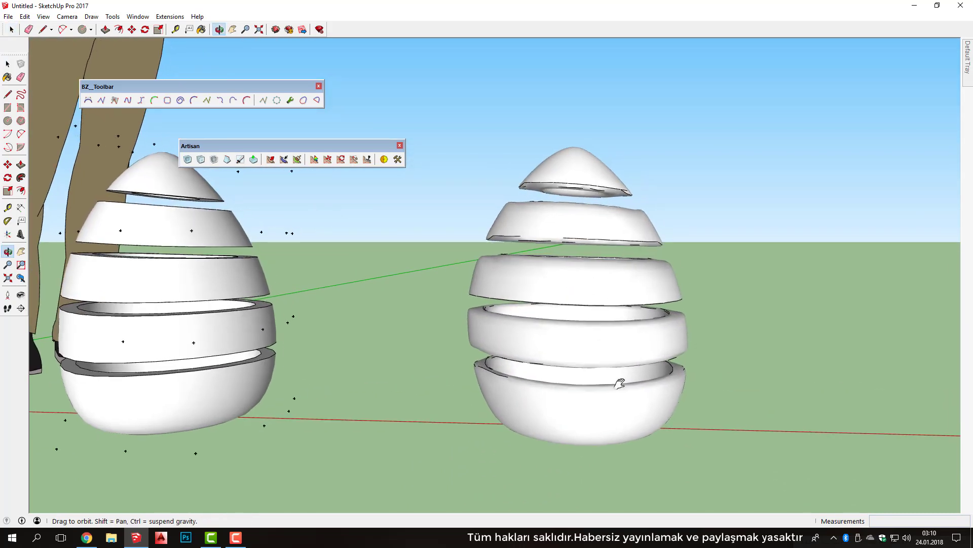
{"action": "middle_click_drag", "start_coordinate": [462, 300], "coordinate": [312, 286]}
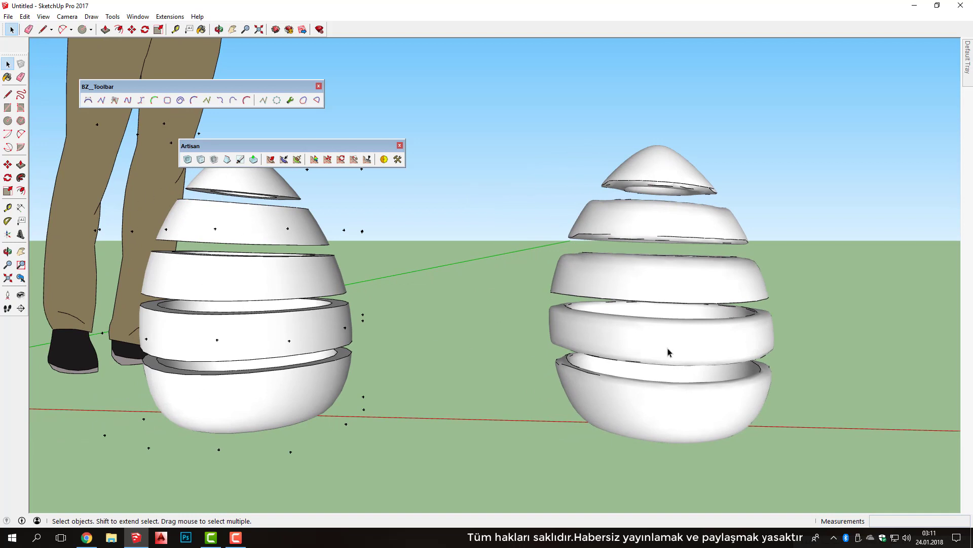
{"action": "mouse_move", "coordinate": [668, 352]}
{"action": "middle_mouse_down"}
{"action": "mouse_move", "coordinate": [617, 341]}
{"action": "mouse_move", "coordinate": [643, 285]}
{"action": "mouse_move", "coordinate": [628, 311]}
{"action": "middle_mouse_up"}
{"action": "left_click", "coordinate": [621, 284]}
{"action": "double_click", "coordinate": [622, 286]}
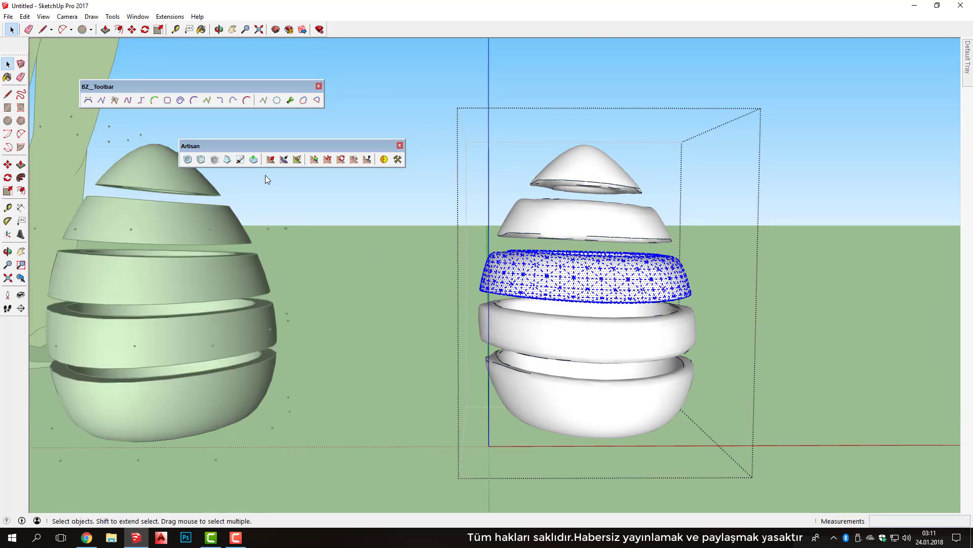
{"action": "mouse_move", "coordinate": [593, 304]}
{"action": "middle_mouse_down"}
{"action": "mouse_move", "coordinate": [639, 261]}
{"action": "mouse_move", "coordinate": [614, 305]}
{"action": "middle_mouse_up"}
{"action": "right_click", "coordinate": [612, 291]}
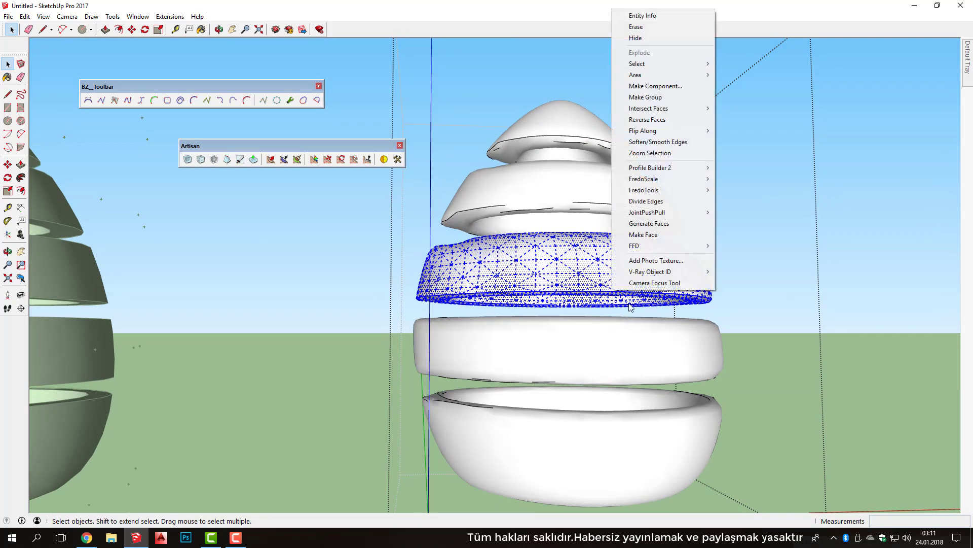
Soften the middle band, then all bands of the right egg, to about 79.5 degrees.
{"action": "left_click", "coordinate": [657, 143]}
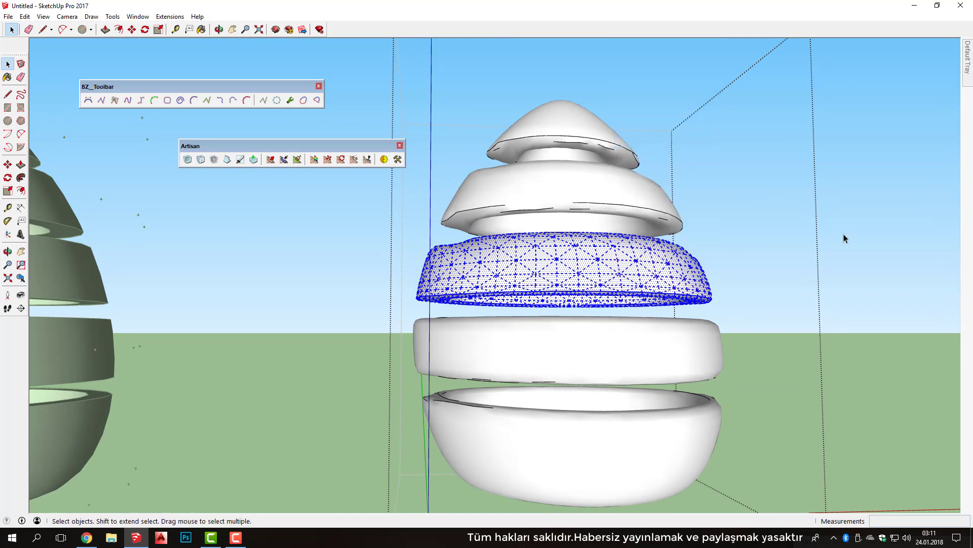
{"action": "left_click_drag", "start_coordinate": [829, 478], "coordinate": [854, 478]}
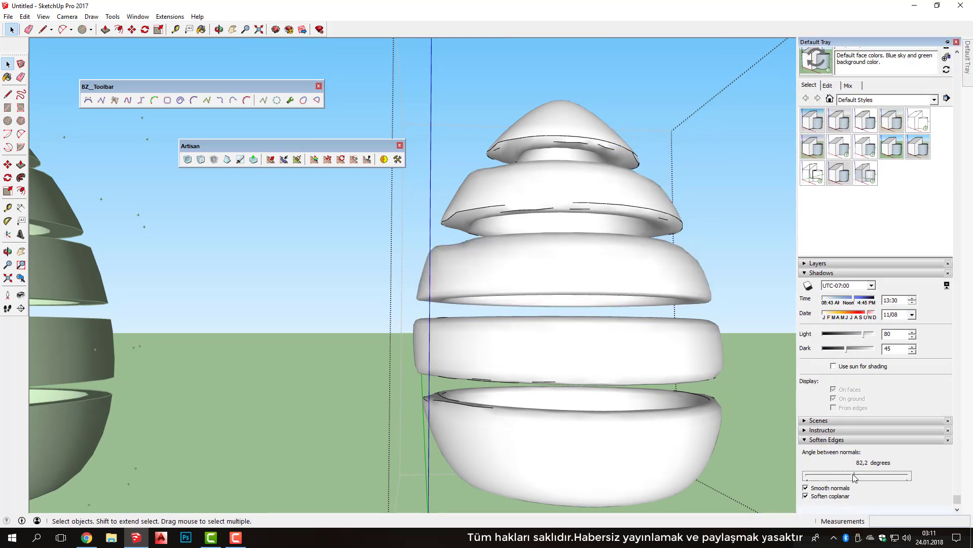
{"action": "key", "text": "ctrl+a"}
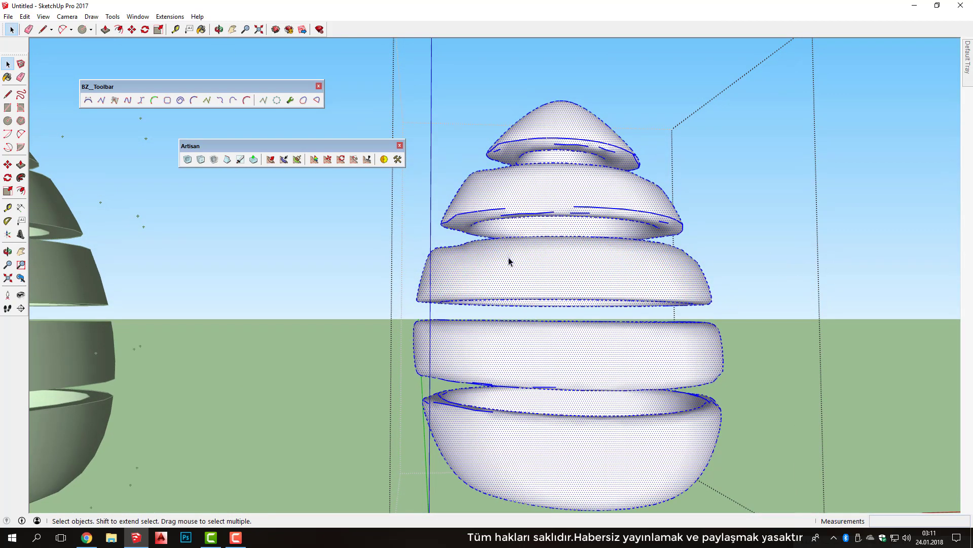
{"action": "right_click", "coordinate": [509, 261]}
{"action": "left_click", "coordinate": [553, 380]}
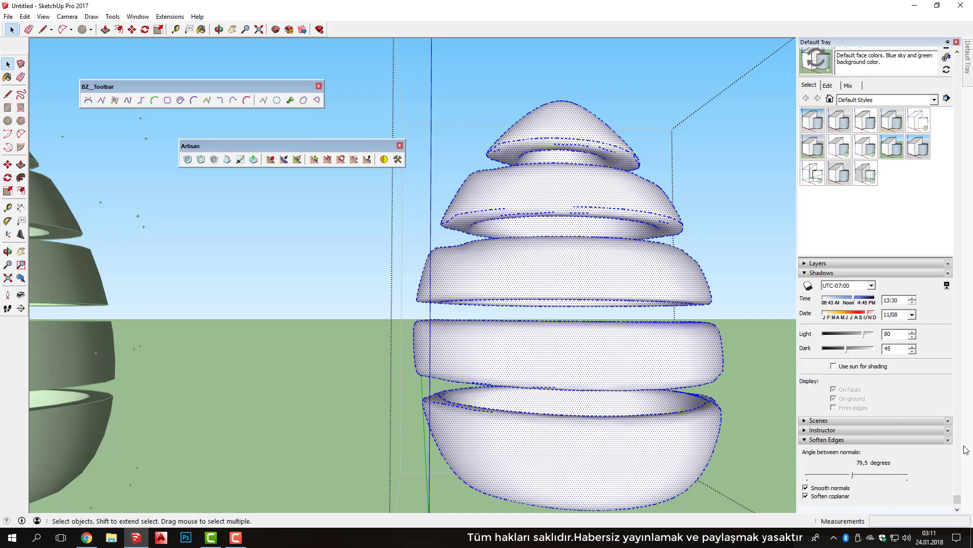
{"action": "left_click_drag", "start_coordinate": [857, 481], "coordinate": [864, 477]}
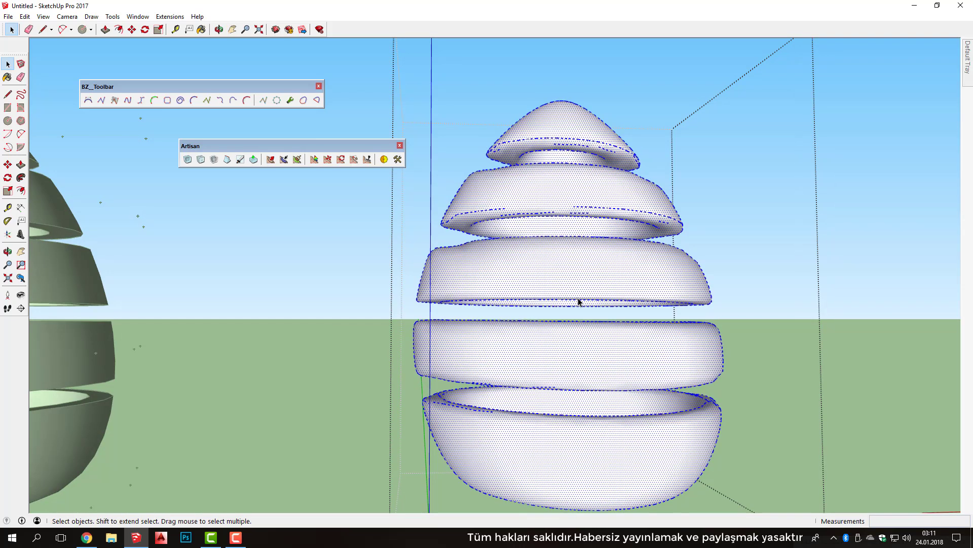
{"action": "mouse_move", "coordinate": [579, 273]}
{"action": "middle_mouse_down"}
{"action": "mouse_move", "coordinate": [749, 306]}
{"action": "mouse_move", "coordinate": [360, 349]}
{"action": "mouse_move", "coordinate": [737, 321]}
{"action": "mouse_move", "coordinate": [722, 366]}
{"action": "mouse_move", "coordinate": [568, 288]}
{"action": "mouse_move", "coordinate": [761, 343]}
{"action": "mouse_move", "coordinate": [711, 274]}
{"action": "mouse_move", "coordinate": [694, 330]}
{"action": "mouse_move", "coordinate": [711, 315]}
{"action": "mouse_move", "coordinate": [669, 326]}
{"action": "mouse_move", "coordinate": [662, 213]}
{"action": "middle_mouse_up"}
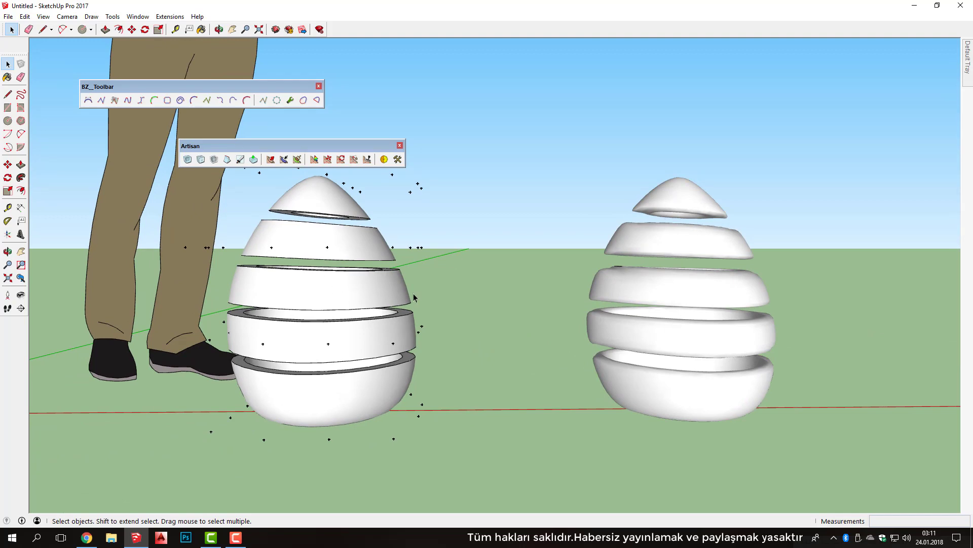
Draw a circle on the ground beside the right egg and push/pull it into a cylinder.
{"action": "mouse_move", "coordinate": [641, 363]}
{"action": "middle_mouse_down"}
{"action": "mouse_move", "coordinate": [619, 365]}
{"action": "mouse_move", "coordinate": [607, 460]}
{"action": "mouse_move", "coordinate": [678, 318]}
{"action": "mouse_move", "coordinate": [589, 445]}
{"action": "mouse_move", "coordinate": [628, 341]}
{"action": "mouse_move", "coordinate": [541, 335]}
{"action": "mouse_move", "coordinate": [588, 375]}
{"action": "mouse_move", "coordinate": [753, 452]}
{"action": "middle_mouse_up"}
{"action": "key", "text": "c"}
{"action": "left_click", "coordinate": [737, 418]}
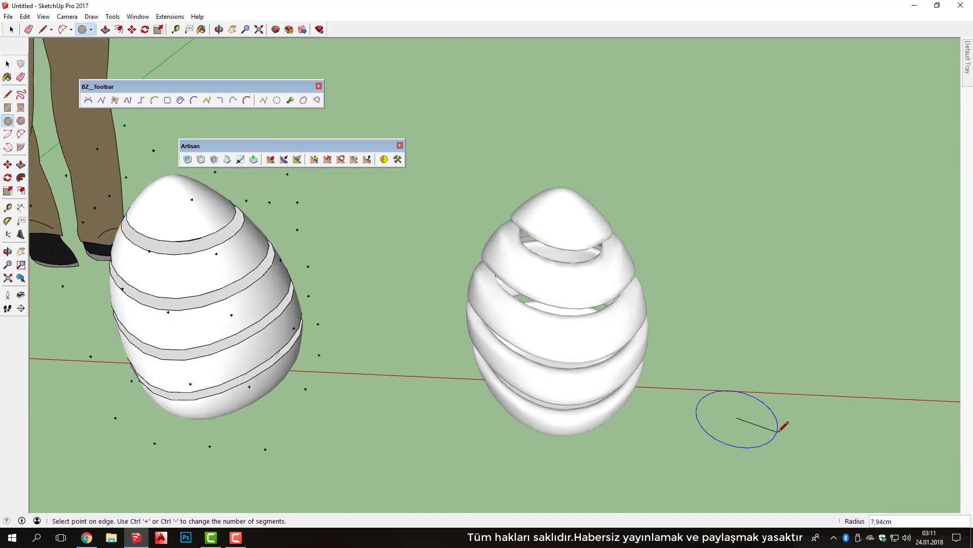
{"action": "left_click", "coordinate": [765, 419]}
{"action": "middle_click_drag", "start_coordinate": [760, 412], "coordinate": [756, 398]}
{"action": "key", "text": "p"}
{"action": "left_click_drag", "start_coordinate": [756, 400], "coordinate": [761, 251]}
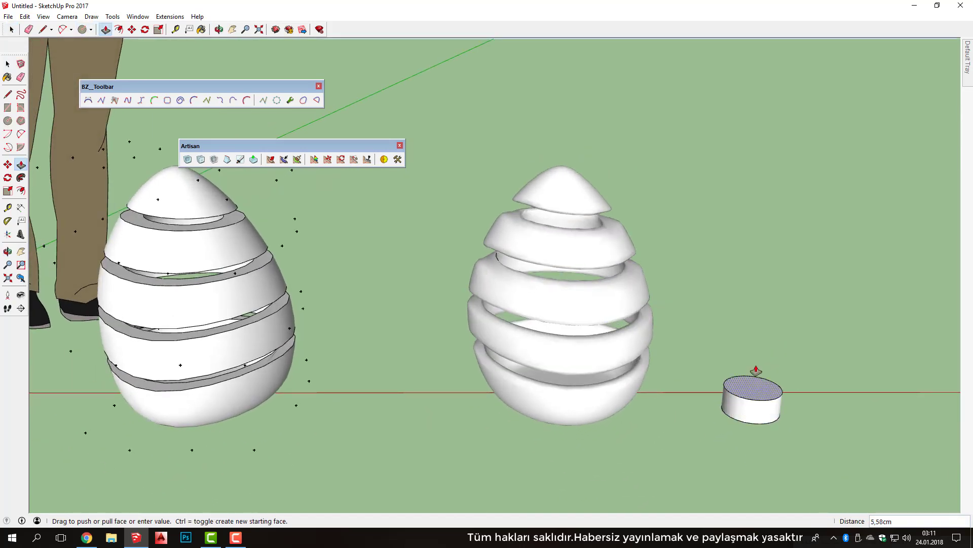
{"action": "key", "text": "space"}
Scale the cylinder upward into a tall, slender column.
{"action": "triple_click", "coordinate": [781, 278]}
{"action": "key", "text": "s"}
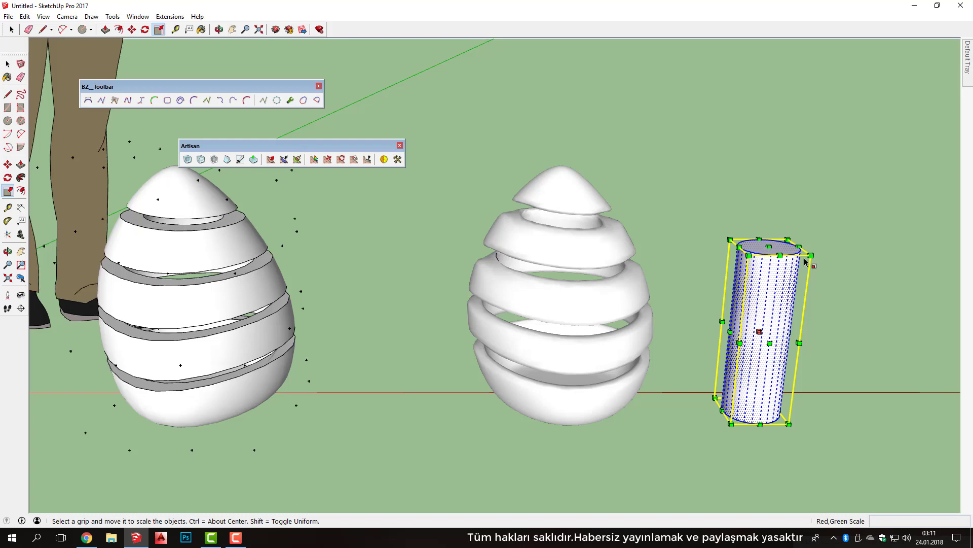
{"action": "middle_click_drag", "start_coordinate": [802, 260], "coordinate": [702, 259]}
{"action": "key", "text": "space"}
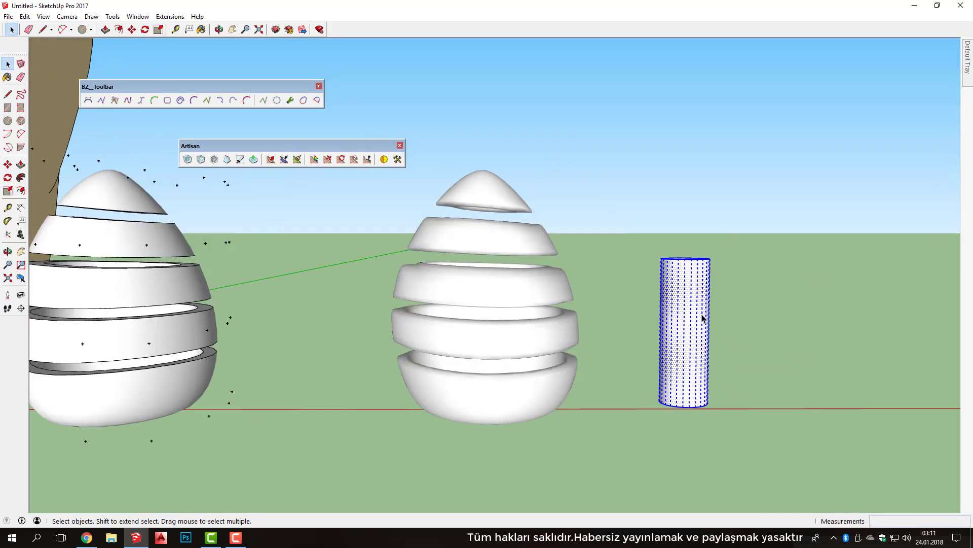
{"action": "key", "text": "o"}
{"action": "mouse_move", "coordinate": [695, 297]}
{"action": "left_mouse_down"}
{"action": "mouse_move", "coordinate": [700, 200]}
{"action": "mouse_move", "coordinate": [683, 385]}
{"action": "mouse_move", "coordinate": [669, 332]}
{"action": "left_mouse_up"}
{"action": "key", "text": "space"}
{"action": "middle_click_drag", "start_coordinate": [669, 333], "coordinate": [669, 446]}
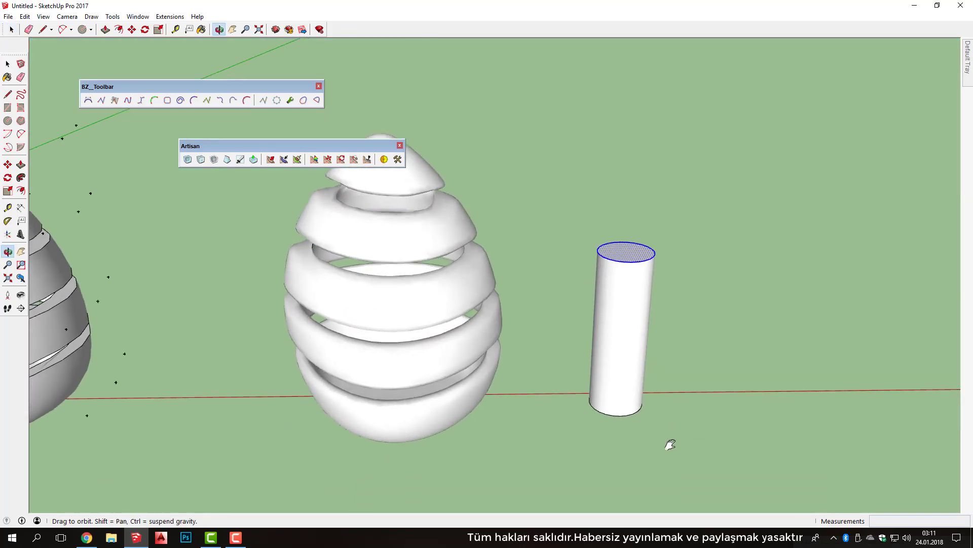
Enable the Round Corner toolbar from the View > Toolbars list.
{"action": "left_click", "coordinate": [39, 18]}
{"action": "left_click", "coordinate": [53, 30]}
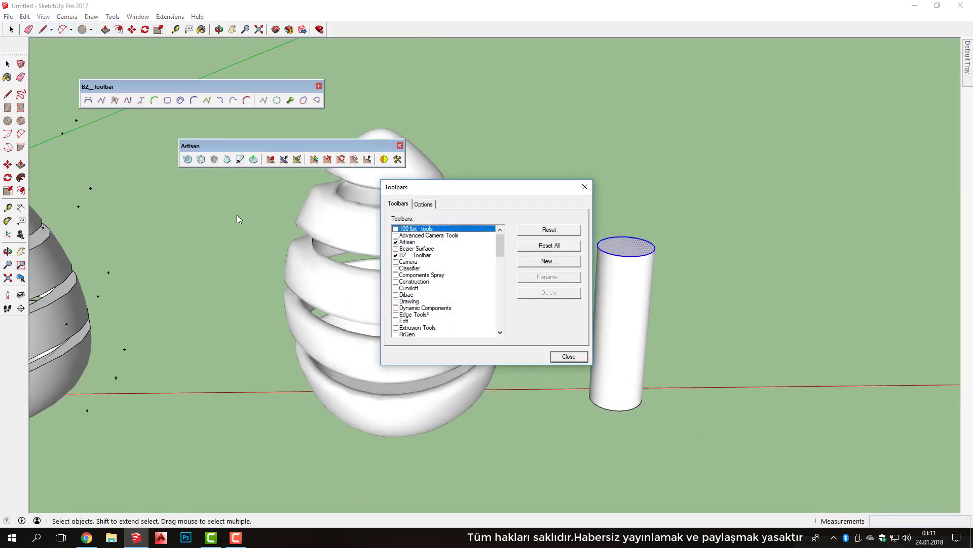
{"action": "scroll", "coordinate": [406, 271], "scroll_direction": "down", "scroll_amount": 2}
{"action": "scroll", "coordinate": [403, 288], "scroll_direction": "down", "scroll_amount": 2}
{"action": "scroll", "coordinate": [398, 313], "scroll_direction": "down", "scroll_amount": 1}
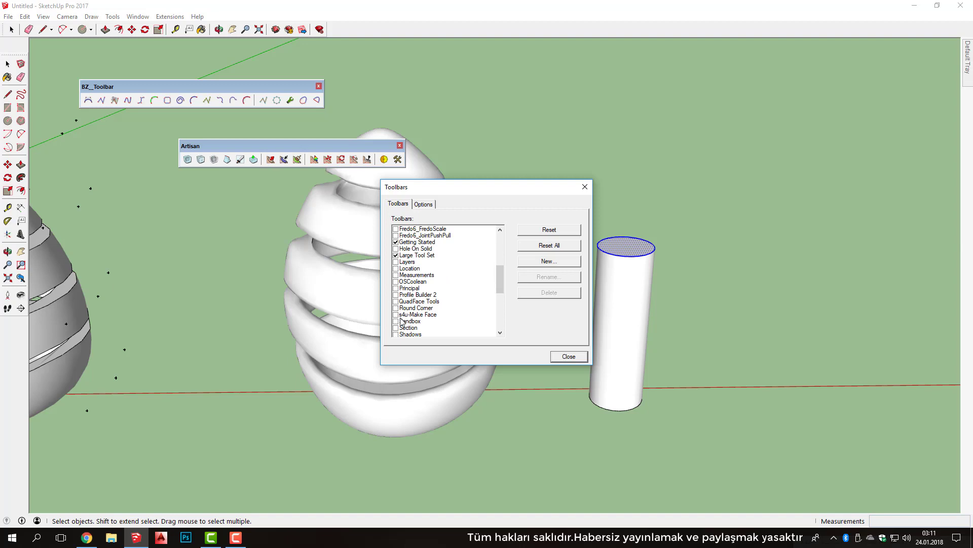
{"action": "left_click", "coordinate": [396, 307]}
{"action": "left_click", "coordinate": [584, 187]}
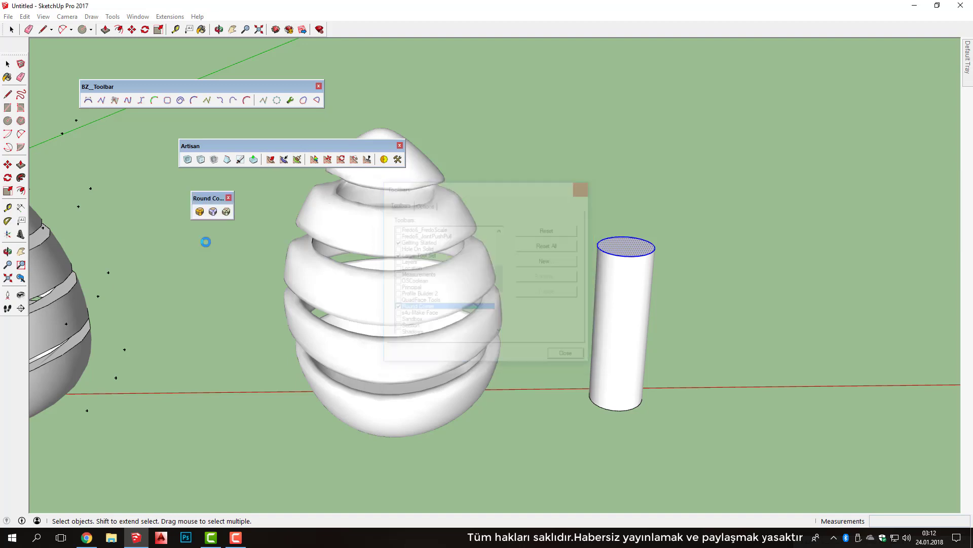
Round the cylinder's top and bottom edges with a 1,00 cm offset and 3 segments.
{"action": "left_click", "coordinate": [226, 212]}
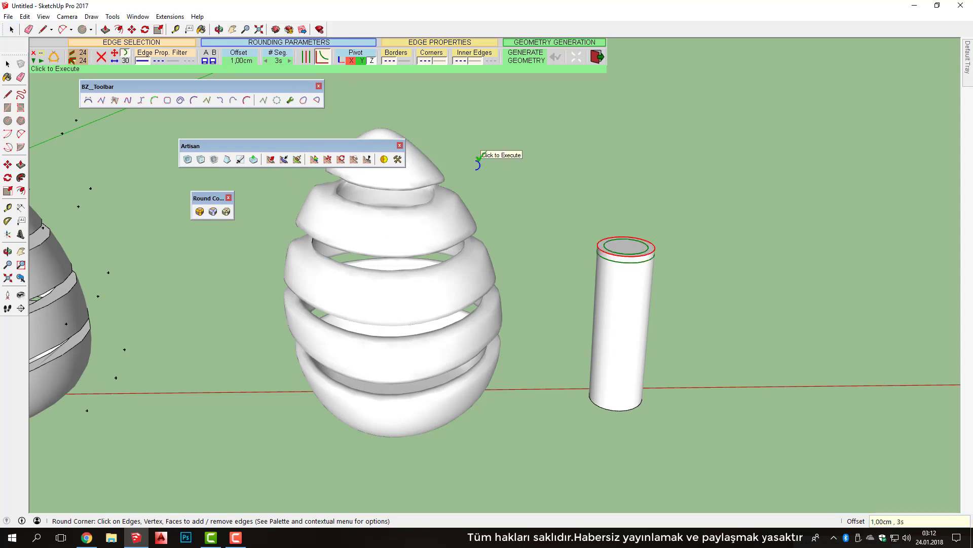
{"action": "mouse_move", "coordinate": [810, 308]}
{"action": "middle_mouse_down"}
{"action": "mouse_move", "coordinate": [756, 155]}
{"action": "mouse_move", "coordinate": [612, 420]}
{"action": "middle_mouse_up"}
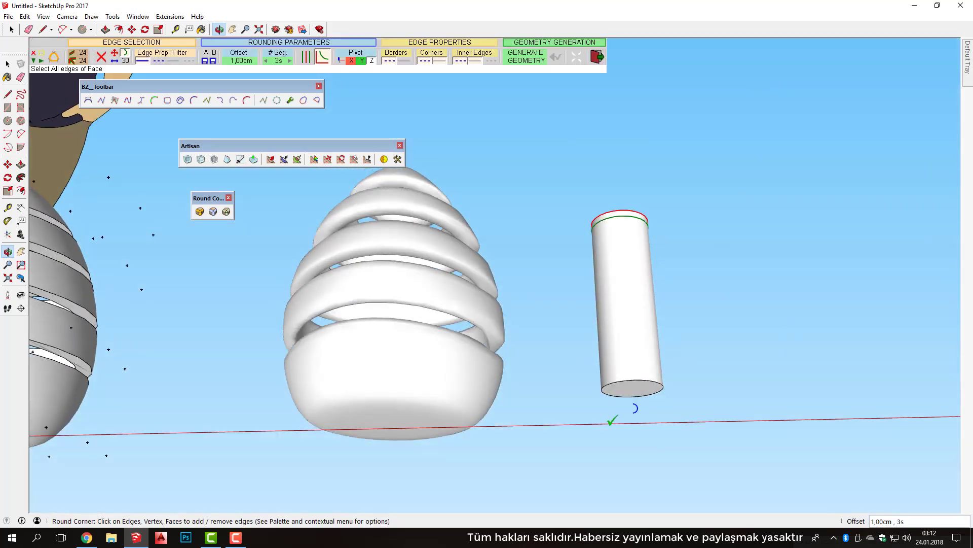
{"action": "left_click", "coordinate": [635, 389]}
{"action": "left_click", "coordinate": [746, 340]}
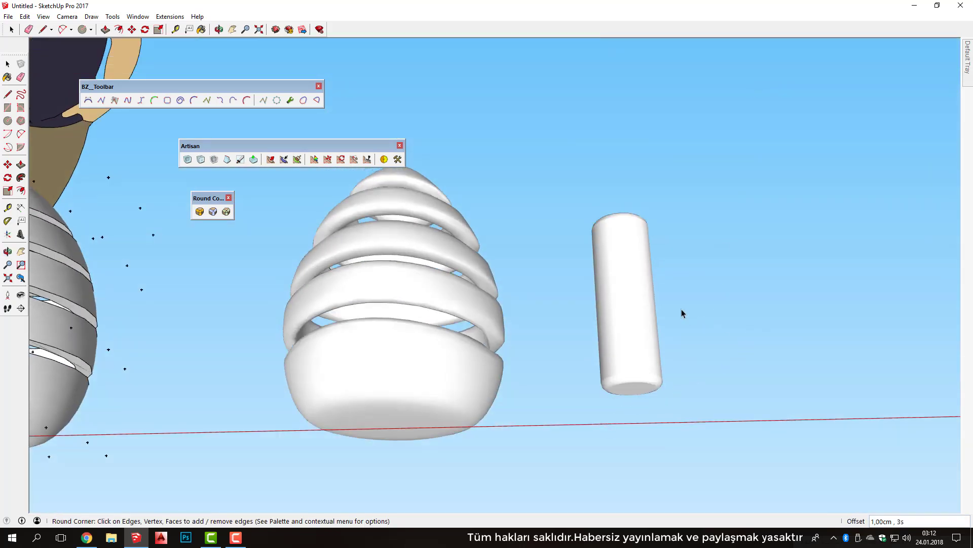
{"action": "key", "text": "space"}
{"action": "left_click", "coordinate": [654, 300]}
{"action": "right_click", "coordinate": [650, 303]}
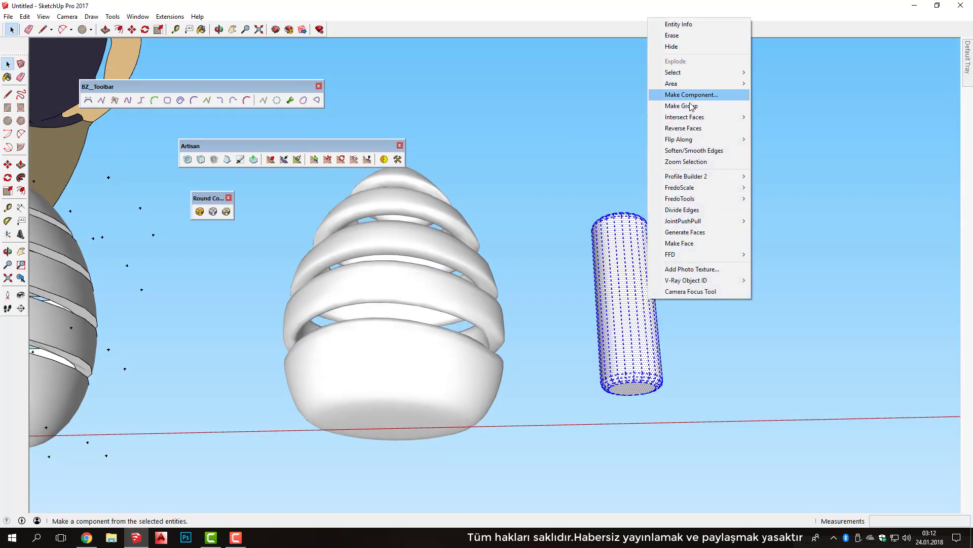
Group the rounded cylinder and move it into the centre of the right egg.
{"action": "left_click", "coordinate": [674, 102]}
{"action": "mouse_move", "coordinate": [700, 156]}
{"action": "middle_mouse_down"}
{"action": "mouse_move", "coordinate": [644, 386]}
{"action": "mouse_move", "coordinate": [656, 369]}
{"action": "middle_mouse_up"}
{"action": "key", "text": "m"}
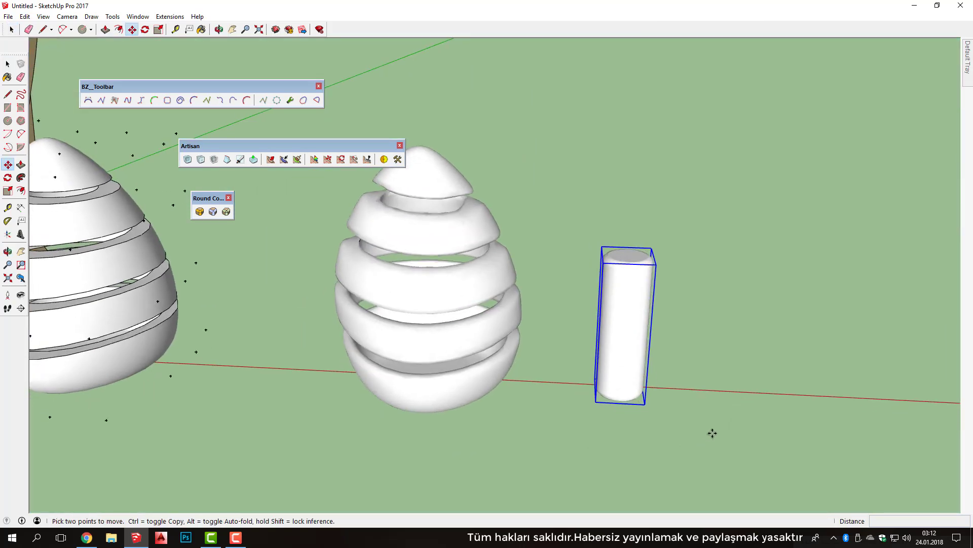
{"action": "left_click", "coordinate": [712, 432]}
{"action": "left_click", "coordinate": [500, 394]}
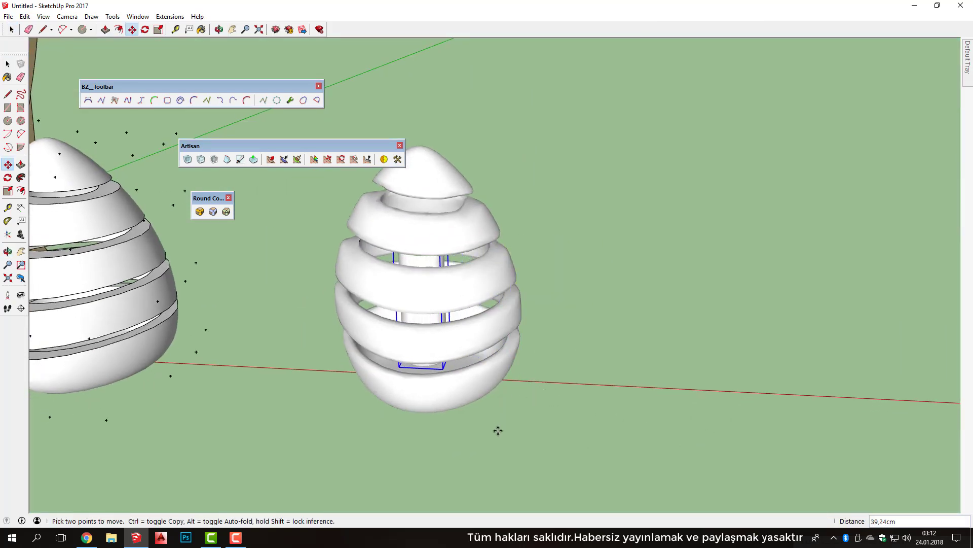
{"action": "mouse_move", "coordinate": [497, 428]}
{"action": "middle_mouse_down"}
{"action": "mouse_move", "coordinate": [524, 265]}
{"action": "mouse_move", "coordinate": [459, 363]}
{"action": "middle_mouse_up"}
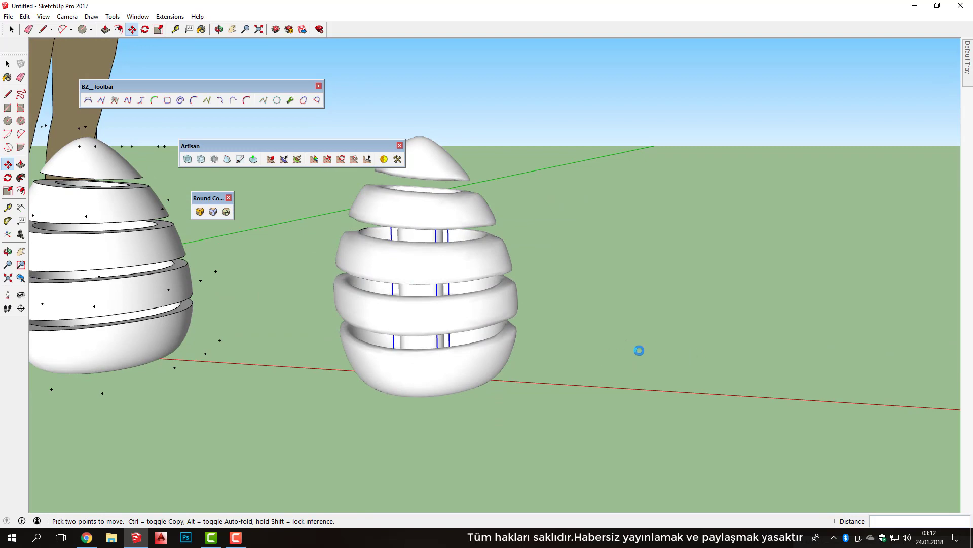
{"action": "key", "text": "space"}
Orbit and zoom around the eggs to check the column, selecting the right egg.
{"action": "mouse_move", "coordinate": [596, 335]}
{"action": "middle_mouse_down"}
{"action": "mouse_move", "coordinate": [587, 343]}
{"action": "mouse_move", "coordinate": [658, 334]}
{"action": "mouse_move", "coordinate": [623, 252]}
{"action": "mouse_move", "coordinate": [628, 317]}
{"action": "middle_mouse_up"}
{"action": "scroll", "coordinate": [637, 305], "scroll_direction": "up", "scroll_amount": 3}
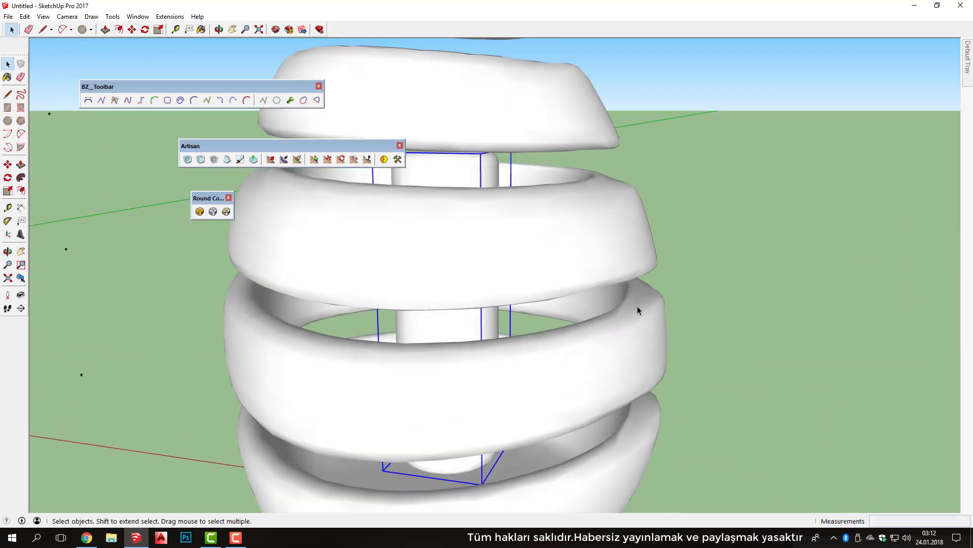
{"action": "scroll", "coordinate": [651, 300], "scroll_direction": "up", "scroll_amount": 2}
{"action": "scroll", "coordinate": [651, 303], "scroll_direction": "down", "scroll_amount": 5}
{"action": "scroll", "coordinate": [652, 260], "scroll_direction": "down", "scroll_amount": 4}
{"action": "middle_click_drag", "start_coordinate": [634, 269], "coordinate": [559, 252]}
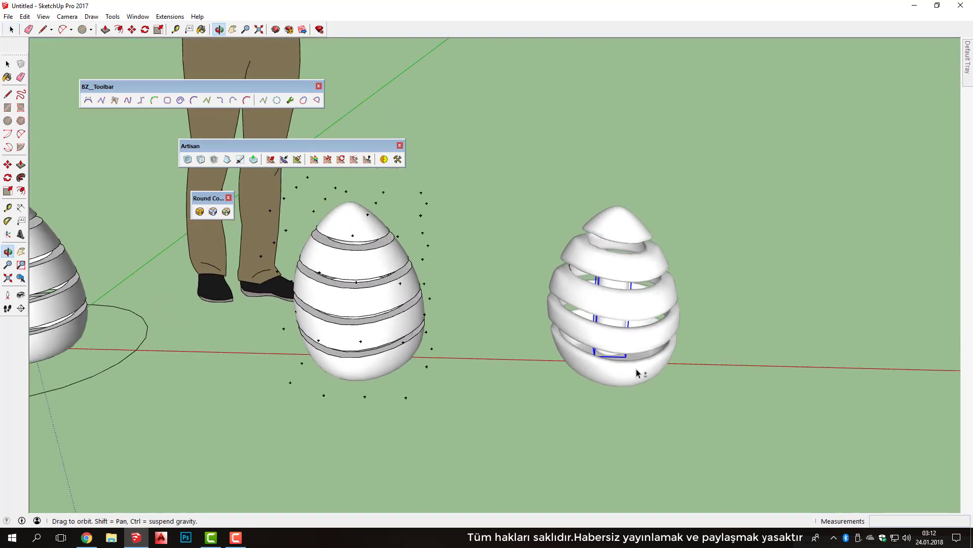
{"action": "left_click", "coordinate": [559, 251]}
{"action": "mouse_move", "coordinate": [694, 413]}
{"action": "middle_mouse_down"}
{"action": "mouse_move", "coordinate": [687, 296]}
{"action": "mouse_move", "coordinate": [738, 79]}
{"action": "middle_mouse_up"}
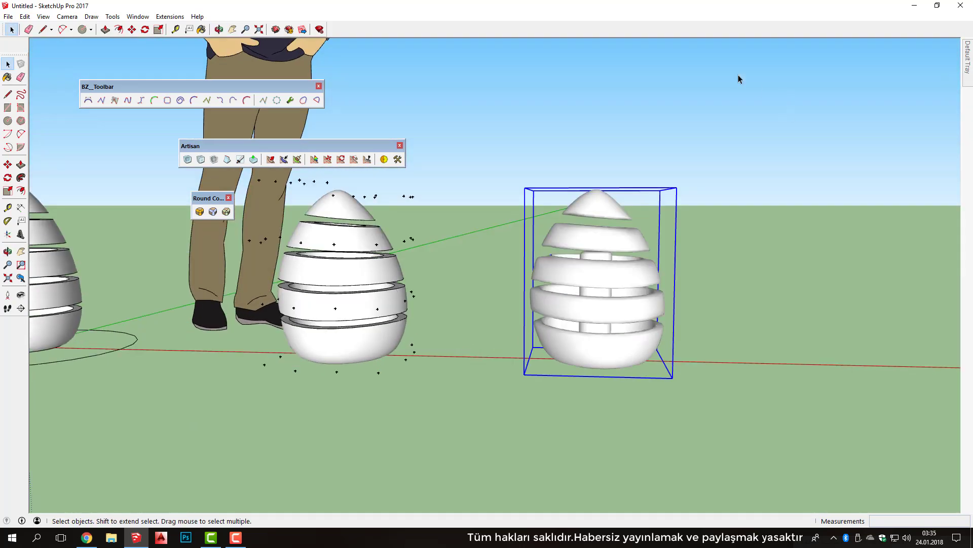
Draw an upright rectangular plane through the egg and intersect it with the model.
{"action": "key", "text": "r"}
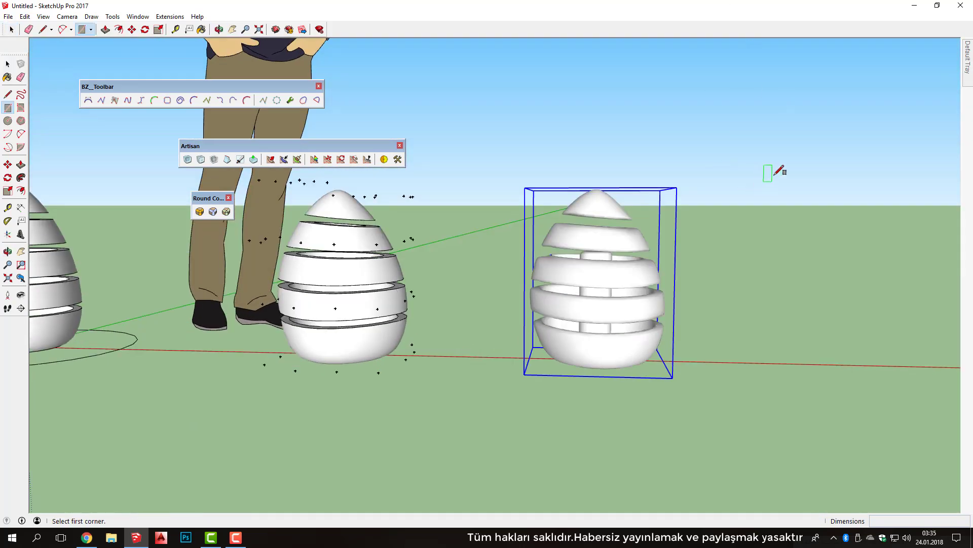
{"action": "left_click", "coordinate": [807, 140]}
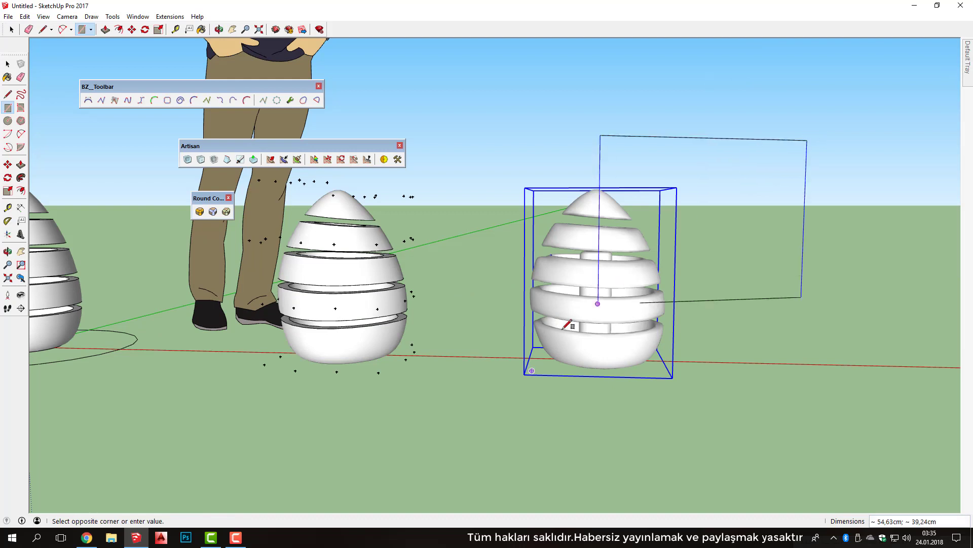
{"action": "left_click", "coordinate": [458, 401]}
{"action": "key", "text": "space"}
{"action": "double_click", "coordinate": [751, 275]}
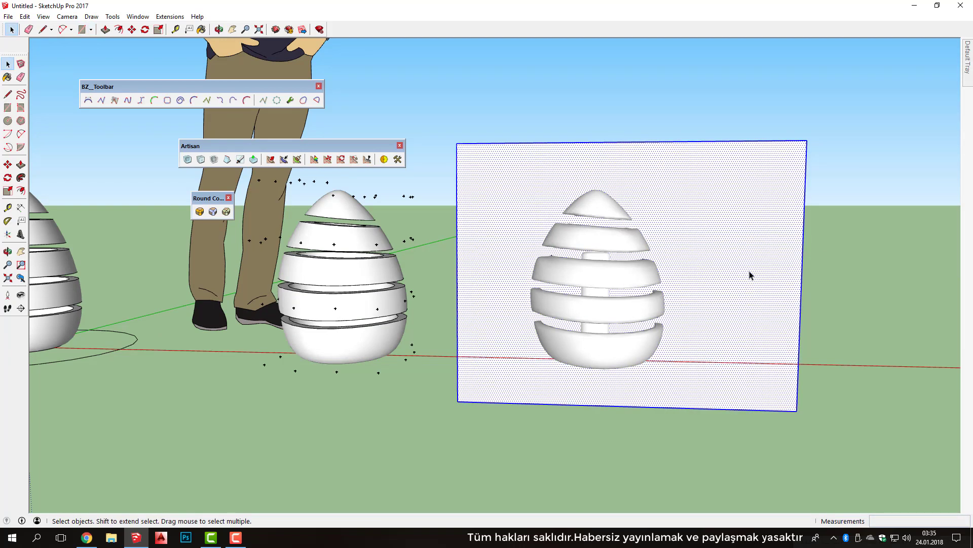
{"action": "right_click", "coordinate": [748, 275]}
{"action": "mouse_move", "coordinate": [784, 346]}
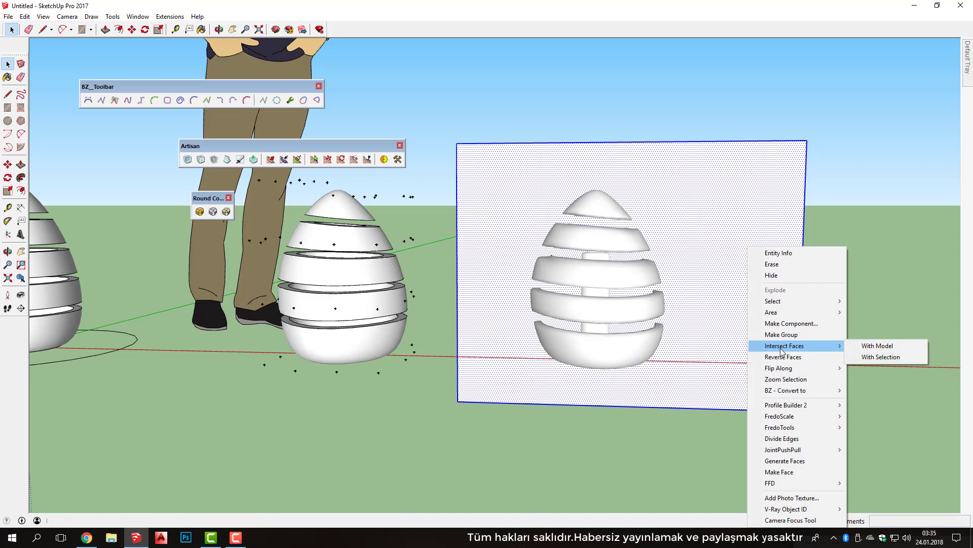
{"action": "left_click", "coordinate": [871, 347]}
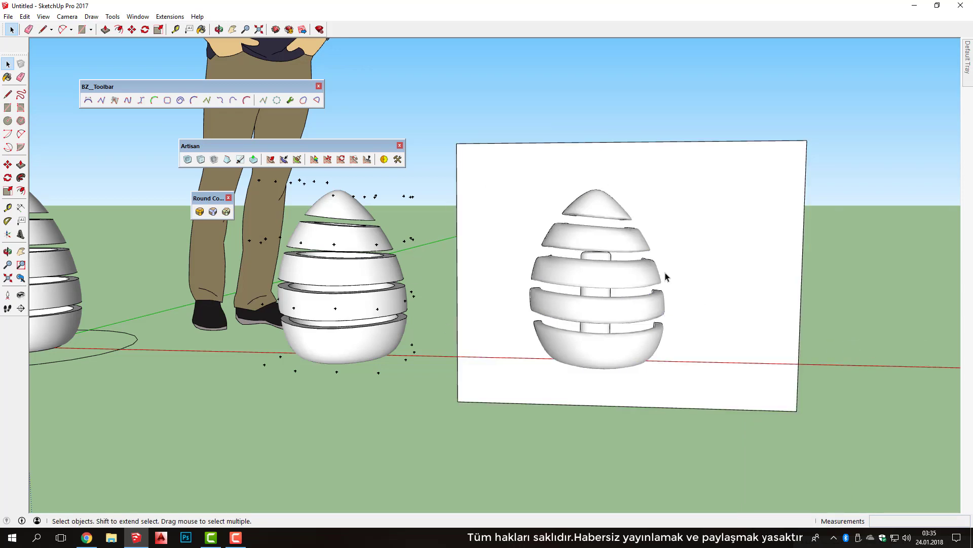
Move the plane with its egg cross-section outline 100 along the red axis.
{"action": "double_click", "coordinate": [700, 238]}
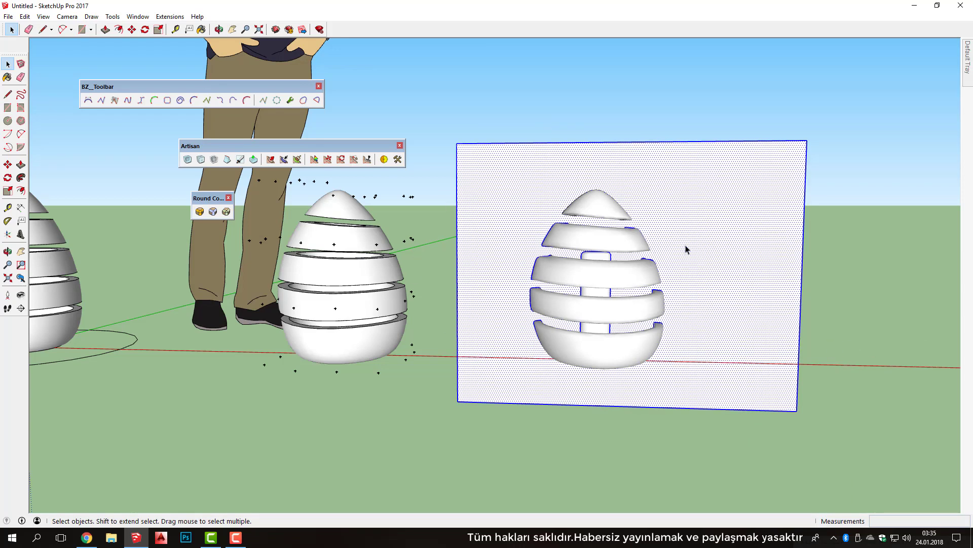
{"action": "middle_click_drag", "start_coordinate": [687, 248], "coordinate": [712, 270]}
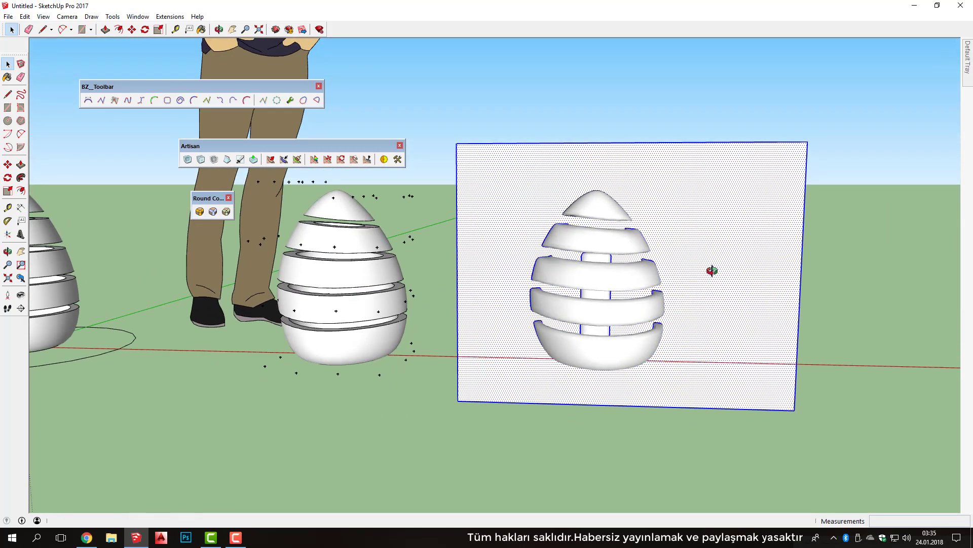
{"action": "key", "text": "m"}
{"action": "left_click", "coordinate": [693, 267]}
{"action": "middle_click_drag", "start_coordinate": [719, 267], "coordinate": [686, 282]}
{"action": "type", "text": "100"}
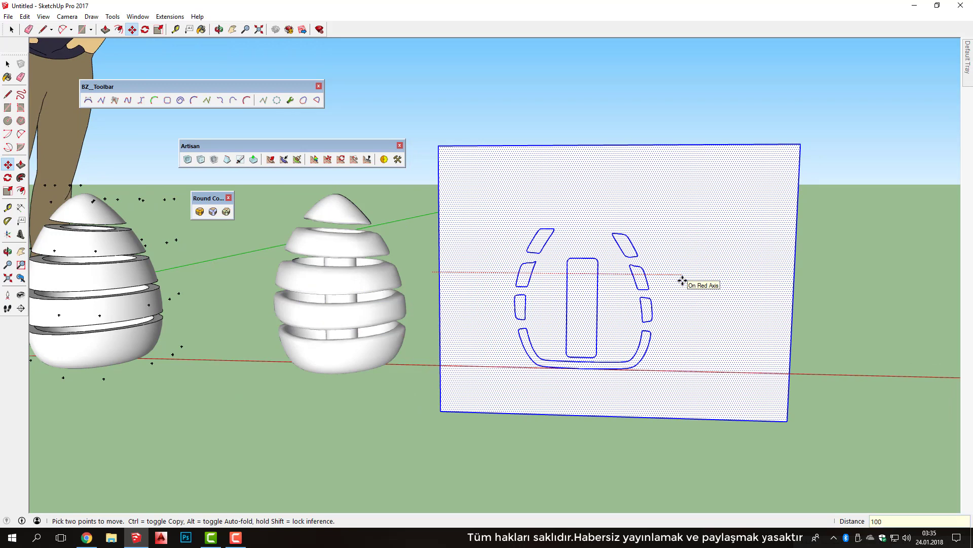
{"action": "key", "text": "Return"}
{"action": "key", "text": "space"}
{"action": "mouse_move", "coordinate": [683, 280]}
{"action": "middle_mouse_down"}
{"action": "mouse_move", "coordinate": [547, 276]}
{"action": "mouse_move", "coordinate": [697, 287]}
{"action": "mouse_move", "coordinate": [334, 213]}
{"action": "middle_mouse_up"}
{"action": "scroll", "coordinate": [334, 213], "scroll_direction": "up", "scroll_amount": 3}
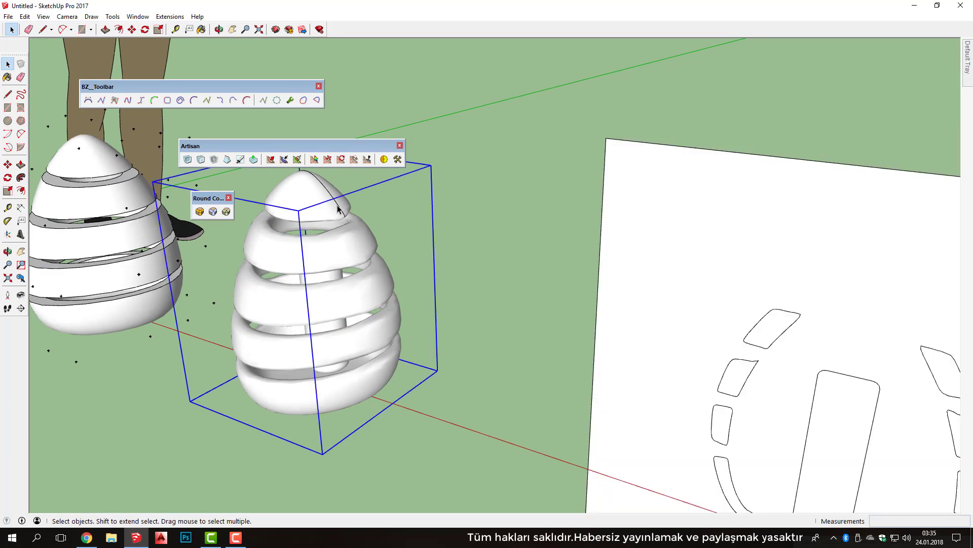
Inspect the right egg group, then hide the egg to reveal the parts inside.
{"action": "double_click", "coordinate": [335, 210]}
{"action": "left_click", "coordinate": [466, 213]}
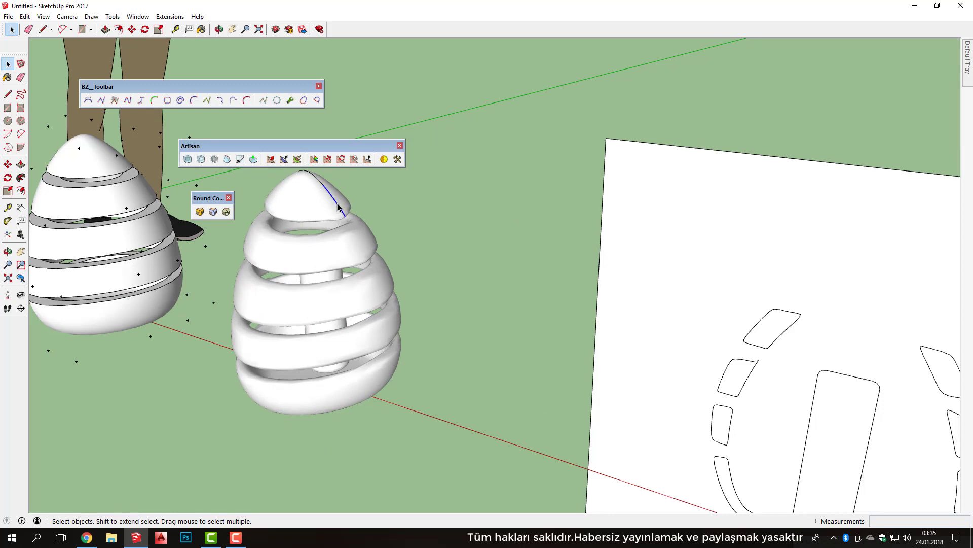
{"action": "scroll", "coordinate": [338, 207], "scroll_direction": "up", "scroll_amount": 3}
{"action": "scroll", "coordinate": [443, 251], "scroll_direction": "up", "scroll_amount": 2}
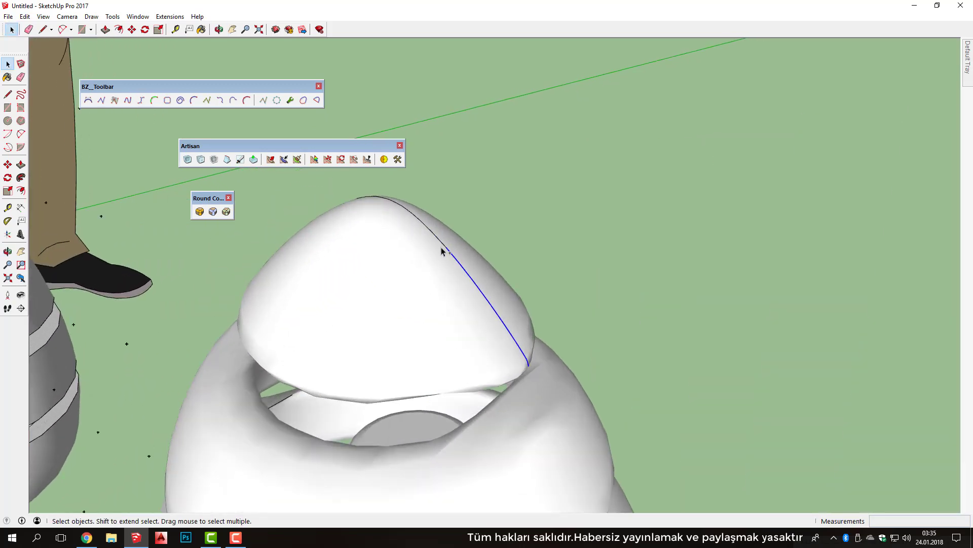
{"action": "left_click", "coordinate": [441, 242]}
{"action": "double_click", "coordinate": [441, 242]}
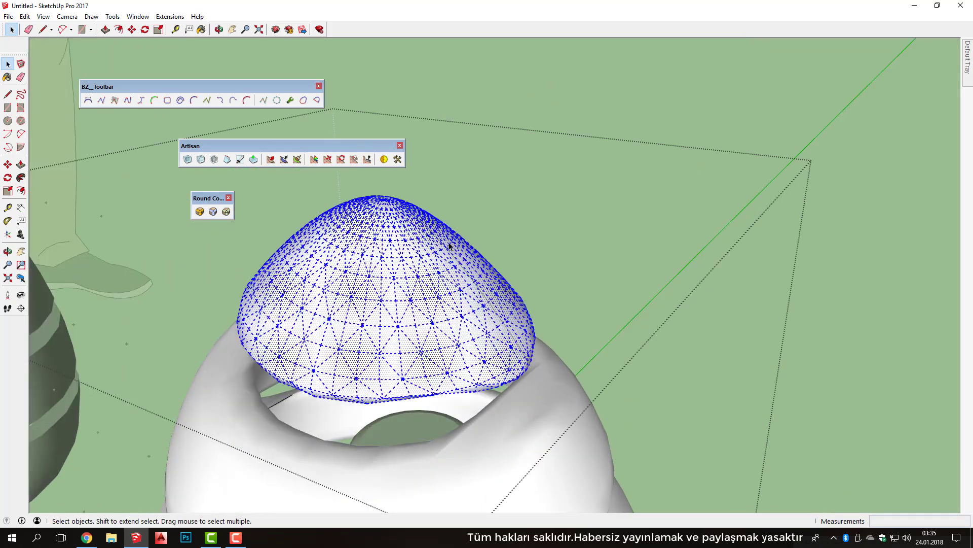
{"action": "left_click", "coordinate": [750, 127]}
{"action": "right_click", "coordinate": [423, 281]}
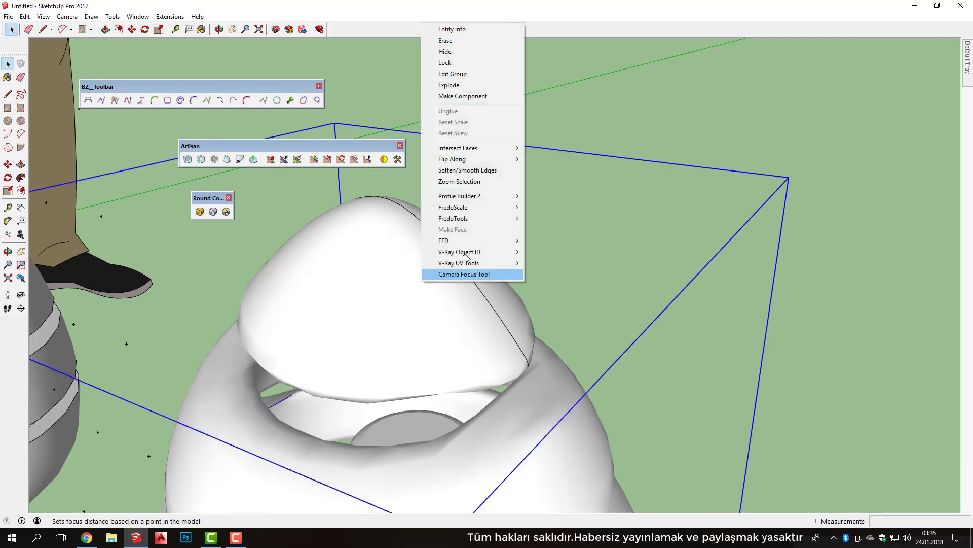
{"action": "left_click", "coordinate": [441, 50]}
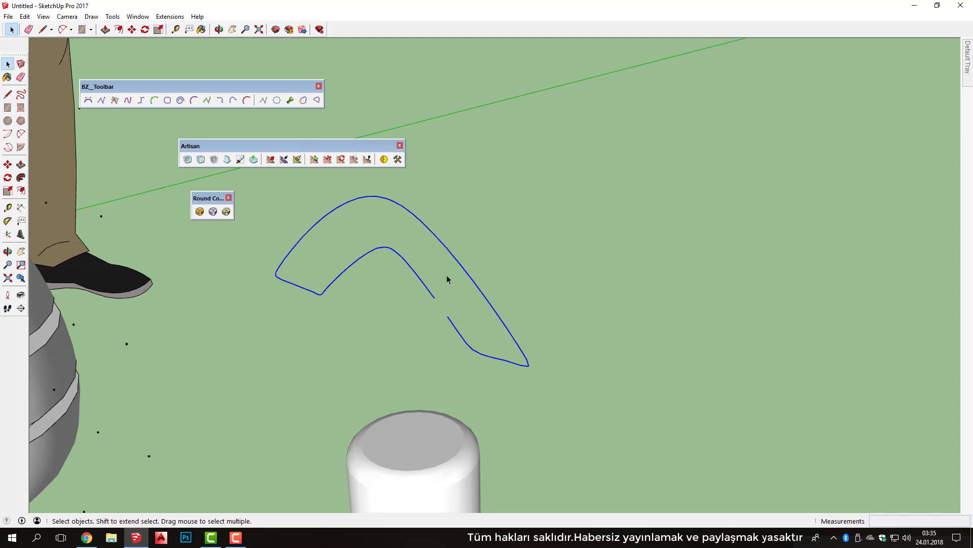
Start moving a curve, cancel it, and orbit back out to the whole scene.
{"action": "scroll", "coordinate": [447, 278], "scroll_direction": "down", "scroll_amount": 3}
{"action": "key", "text": "m"}
{"action": "left_click", "coordinate": [460, 225]}
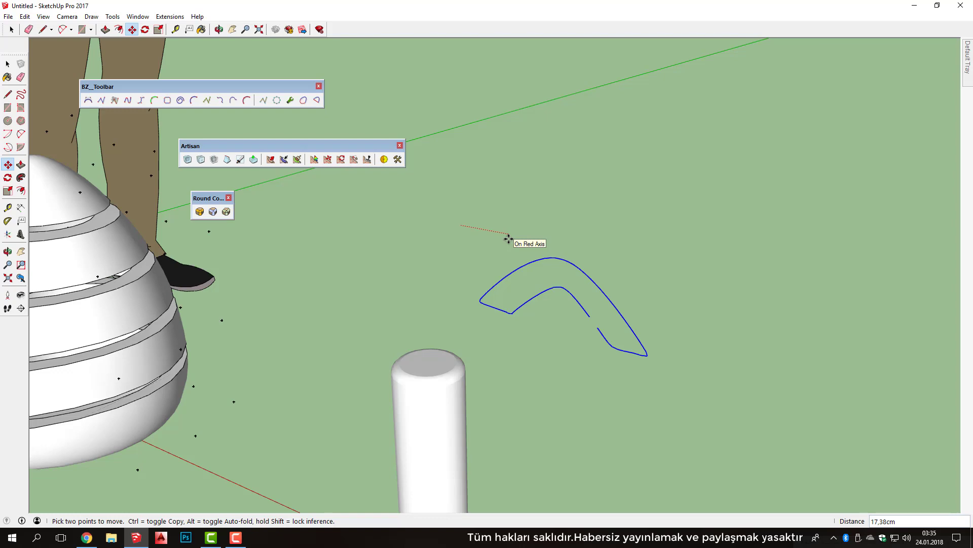
{"action": "key", "text": "Escape"}
{"action": "key", "text": "space"}
{"action": "scroll", "coordinate": [505, 249], "scroll_direction": "down", "scroll_amount": 3}
{"action": "middle_click_drag", "start_coordinate": [383, 298], "coordinate": [491, 341]}
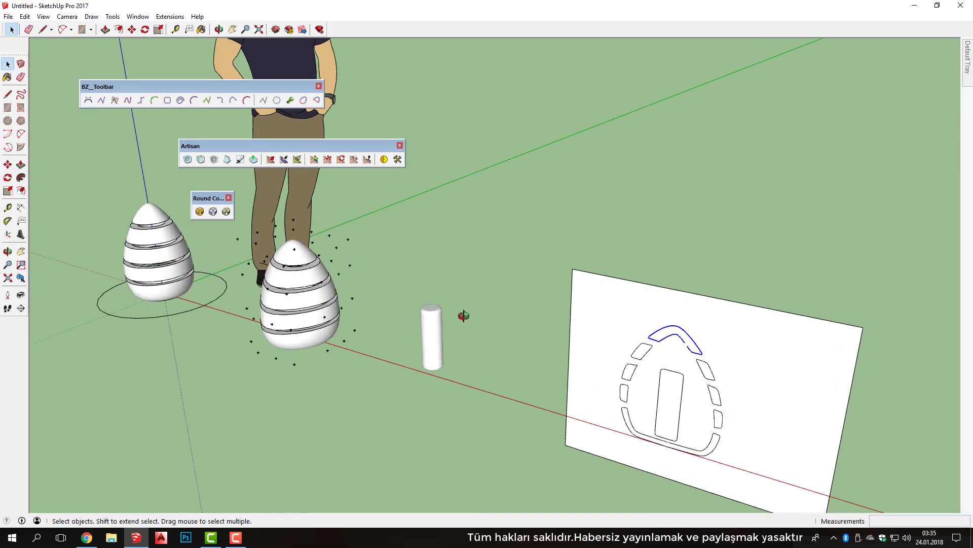
{"action": "scroll", "coordinate": [396, 211], "scroll_direction": "up", "scroll_amount": 2}
Show hidden geometry and unhide the egg.
{"action": "left_click", "coordinate": [43, 17]}
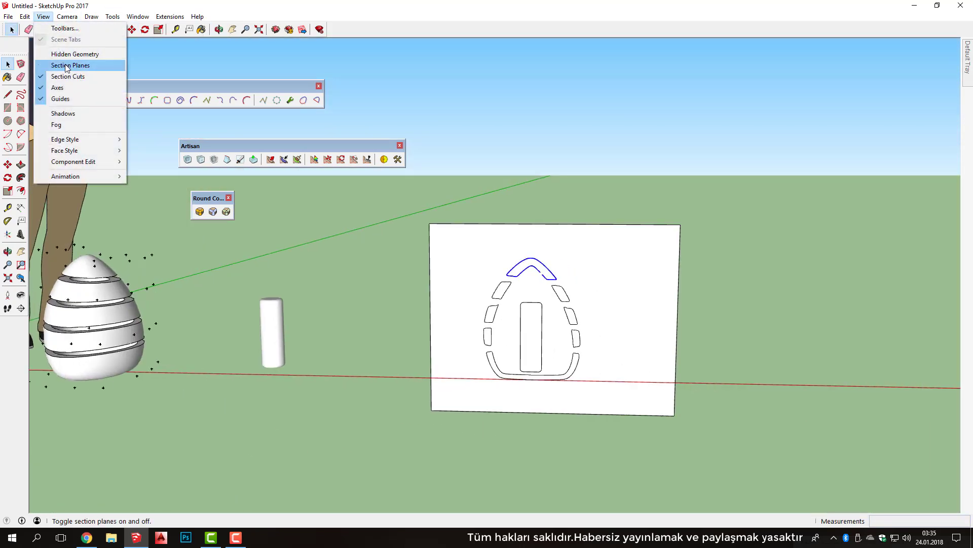
{"action": "left_click", "coordinate": [70, 56]}
{"action": "right_click", "coordinate": [279, 289]}
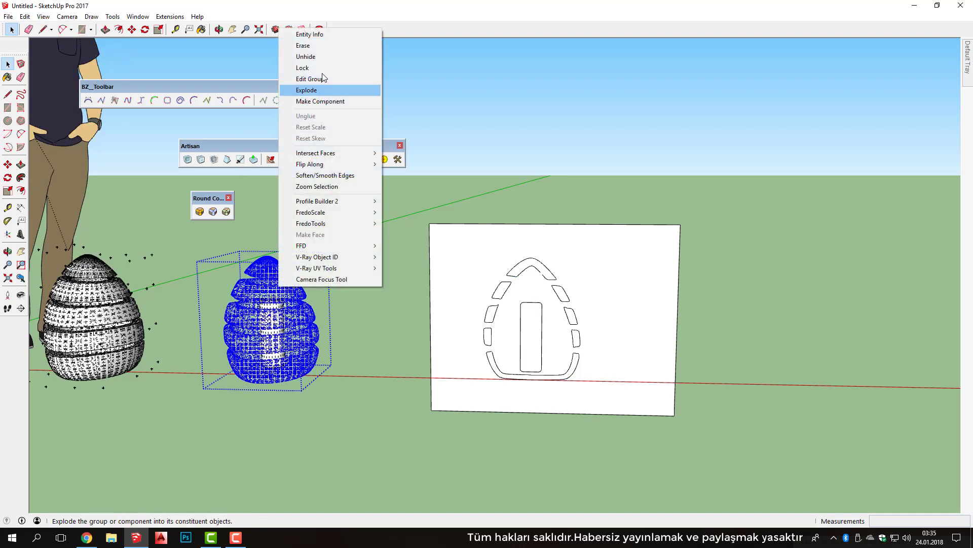
{"action": "left_click", "coordinate": [310, 56]}
{"action": "scroll", "coordinate": [561, 359], "scroll_direction": "up", "scroll_amount": 2}
{"action": "scroll", "coordinate": [572, 416], "scroll_direction": "up", "scroll_amount": 2}
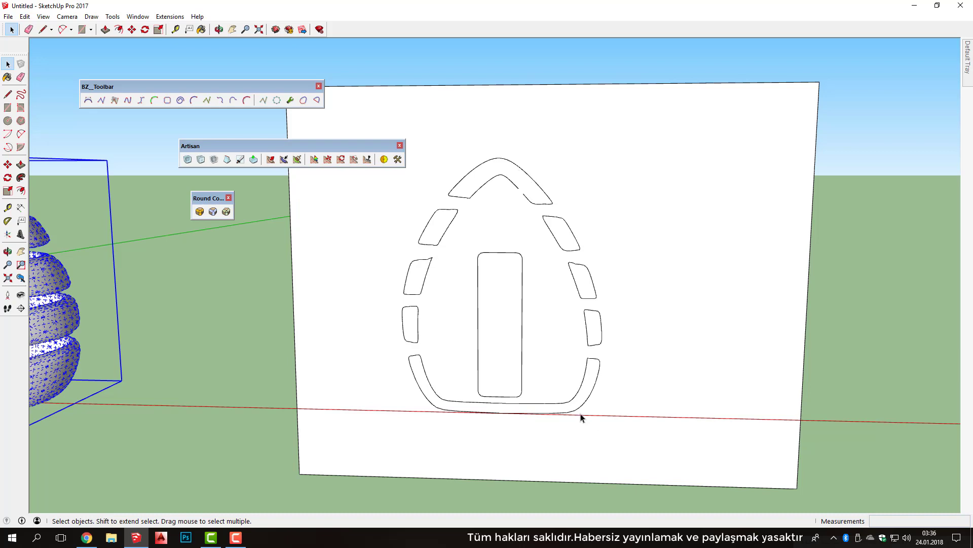
In Front view, group the white panel together with its egg outline.
{"action": "key", "text": "F4"}
{"action": "scroll", "coordinate": [659, 284], "scroll_direction": "down", "scroll_amount": 3}
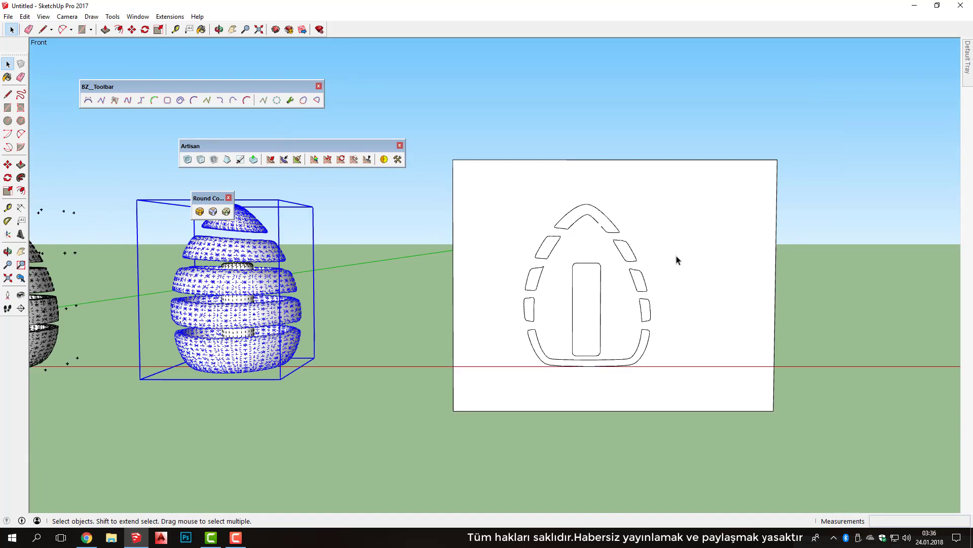
{"action": "left_click_drag", "start_coordinate": [426, 120], "coordinate": [938, 426]}
{"action": "right_click", "coordinate": [665, 294]}
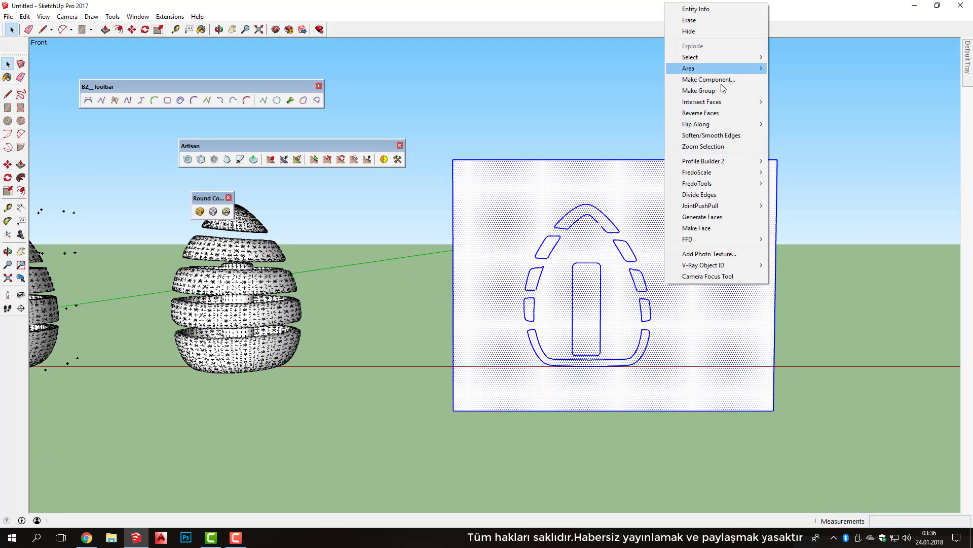
{"action": "left_click", "coordinate": [699, 90]}
{"action": "scroll", "coordinate": [578, 272], "scroll_direction": "up", "scroll_amount": 2}
{"action": "scroll", "coordinate": [511, 274], "scroll_direction": "up", "scroll_amount": 2}
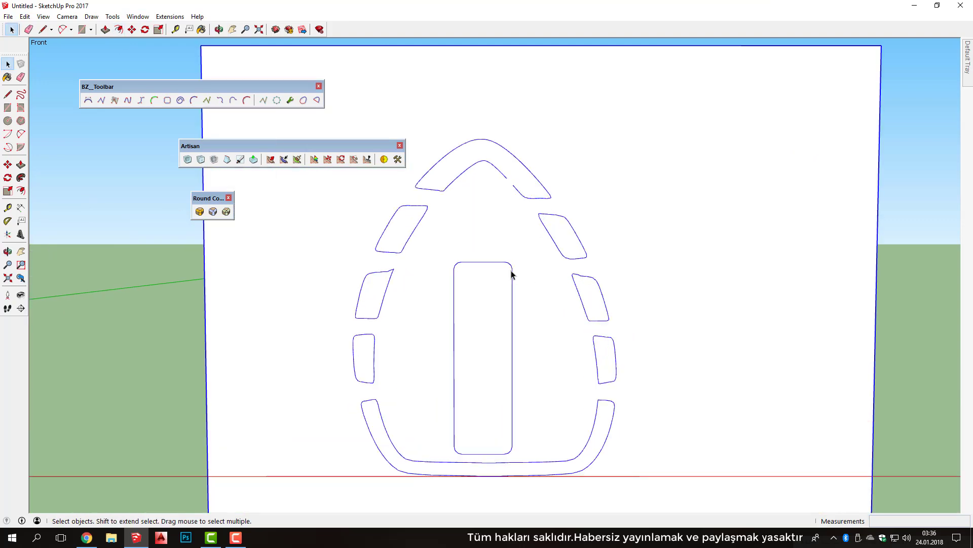
Sketch a trial Classic Bezier curve from the outline's bottom with two shaping points.
{"action": "left_click", "coordinate": [86, 101]}
{"action": "scroll", "coordinate": [486, 153], "scroll_direction": "up", "scroll_amount": 2}
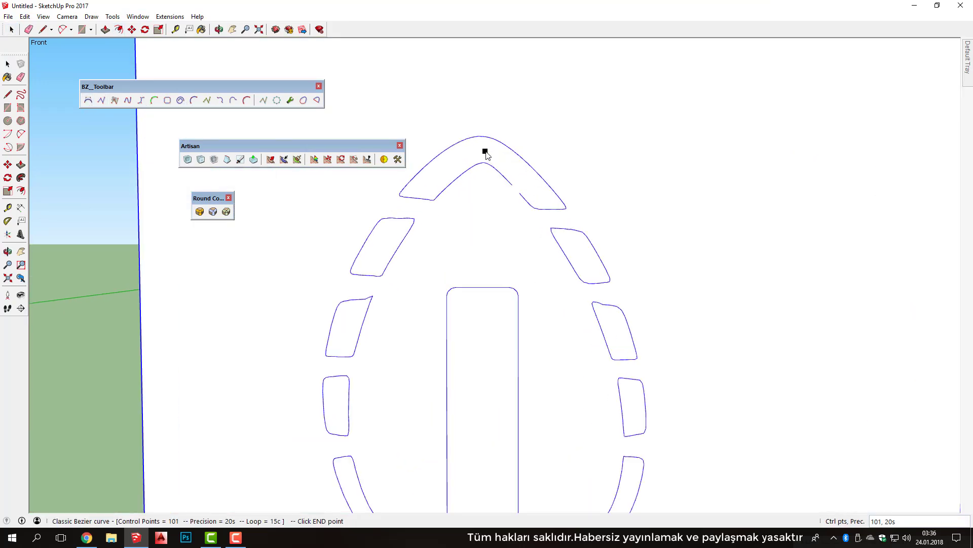
{"action": "scroll", "coordinate": [486, 154], "scroll_direction": "down", "scroll_amount": 2}
{"action": "left_click", "coordinate": [493, 409]}
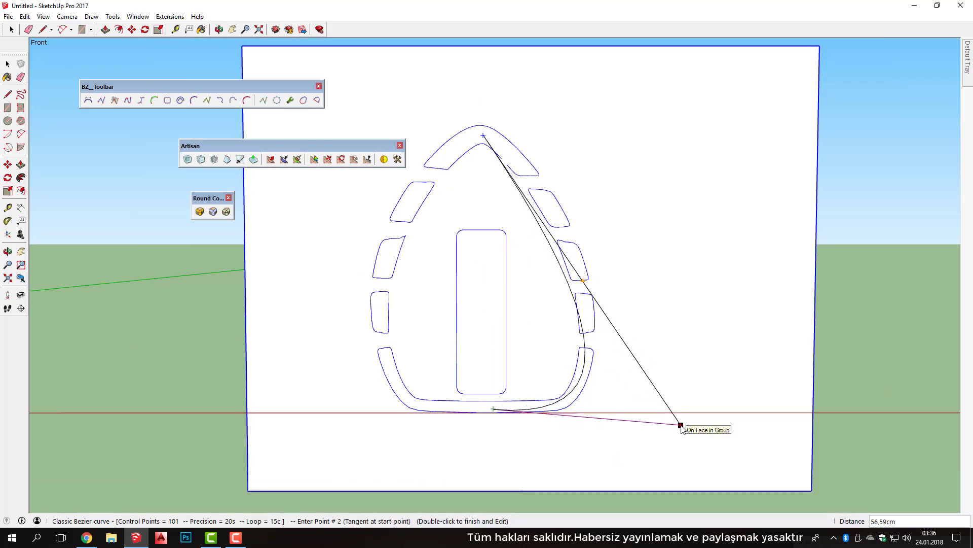
{"action": "left_click", "coordinate": [606, 184]}
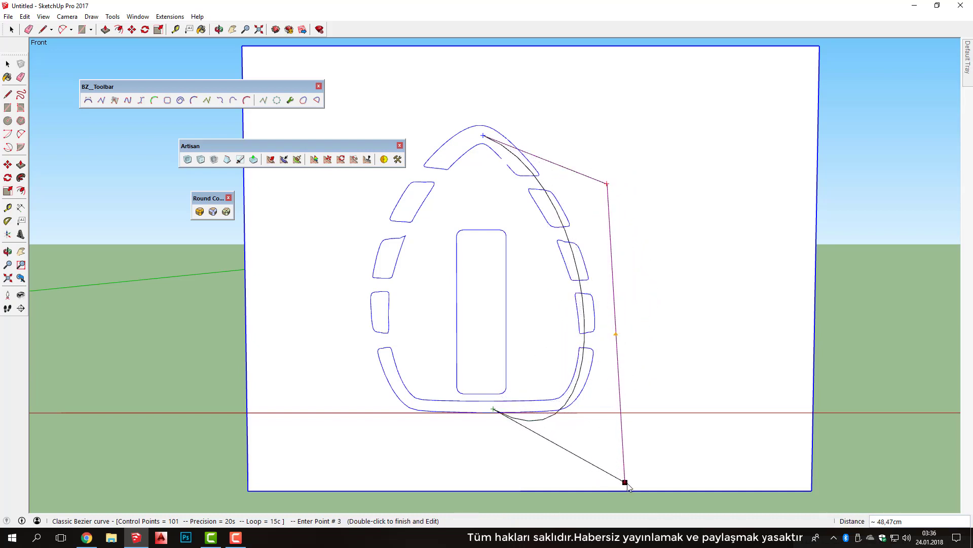
{"action": "left_click", "coordinate": [637, 450]}
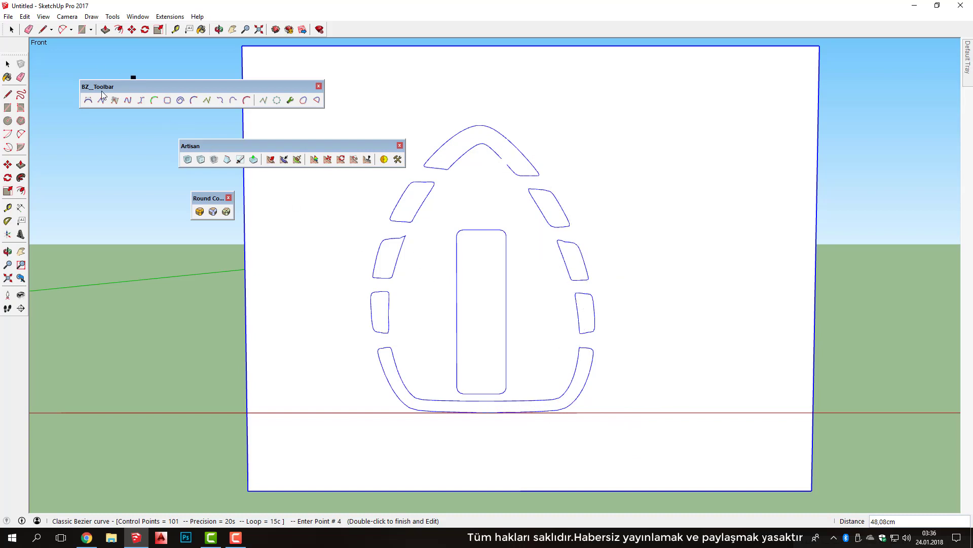
{"action": "left_click", "coordinate": [153, 100]}
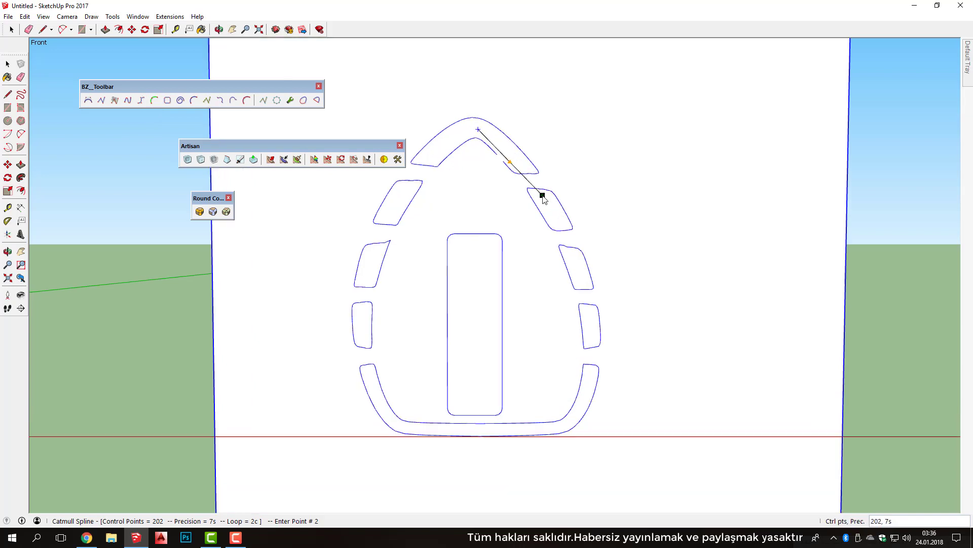
Complete the Catmull spline down the outline's right side to near the bottom.
{"action": "scroll", "coordinate": [541, 191], "scroll_direction": "up", "scroll_amount": 3}
{"action": "left_click", "coordinate": [542, 194]}
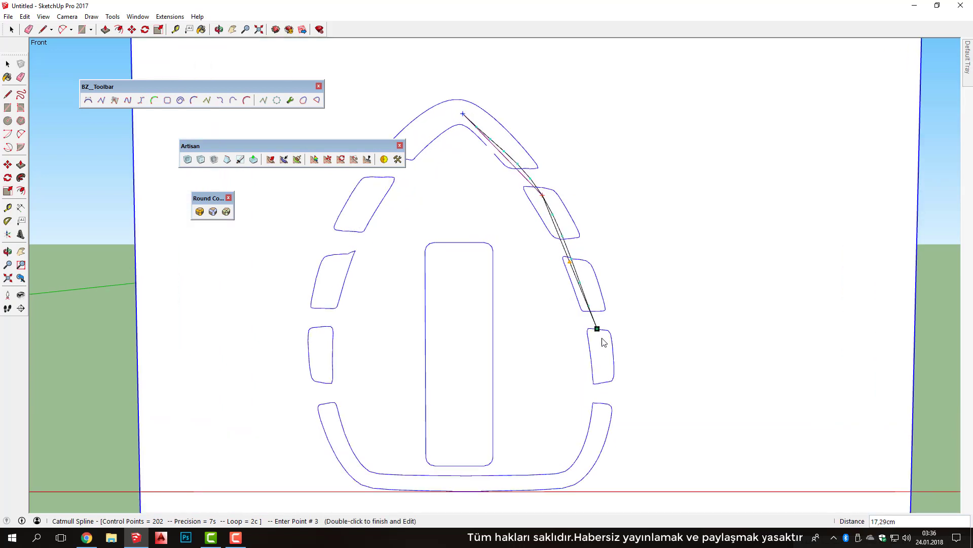
{"action": "left_click", "coordinate": [589, 303]}
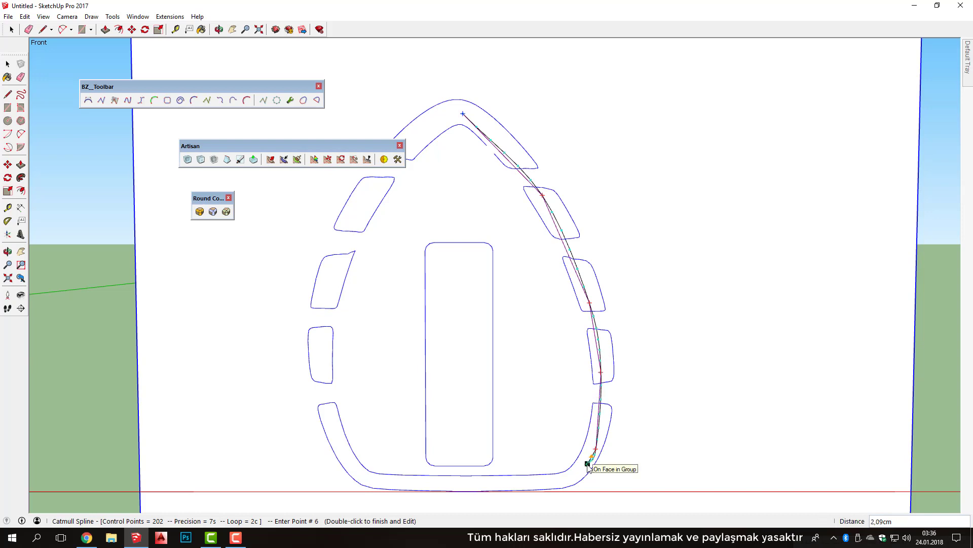
{"action": "double_click", "coordinate": [588, 464]}
{"action": "key", "text": "space"}
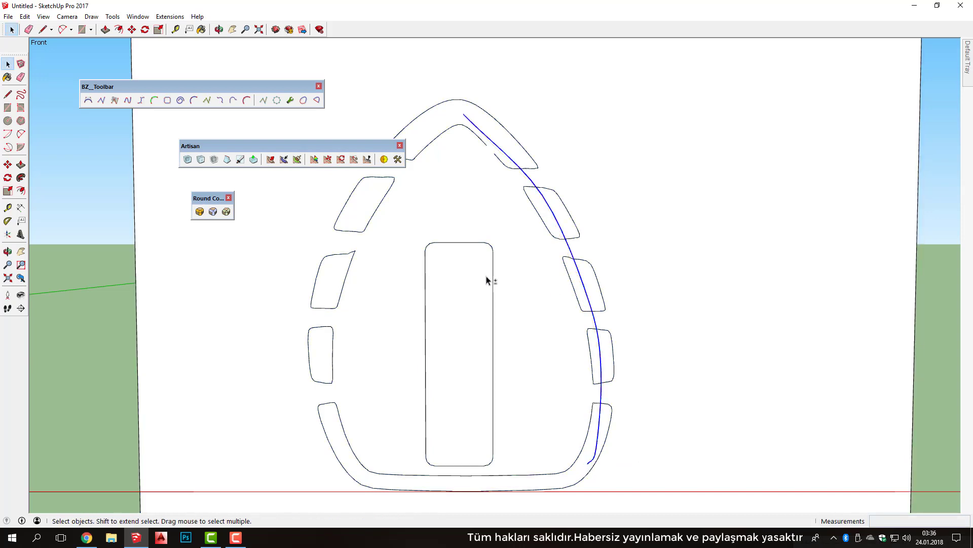
Draw a second Catmull spline from the outline's top left down its left side.
{"action": "middle_click_drag", "start_coordinate": [486, 279], "coordinate": [598, 230], "text": "shift"}
{"action": "scroll", "coordinate": [557, 192], "scroll_direction": "down", "scroll_amount": 1}
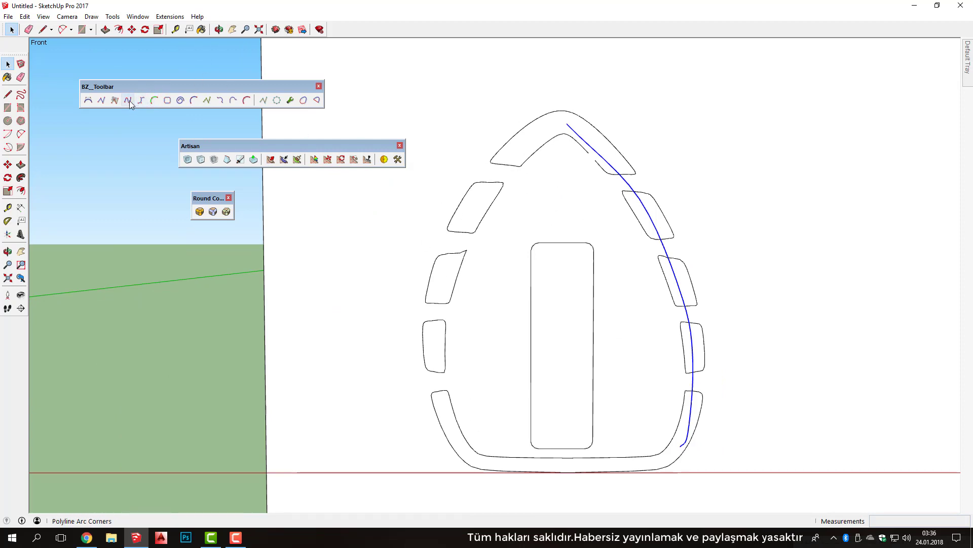
{"action": "left_click", "coordinate": [153, 99]}
{"action": "left_click", "coordinate": [545, 129]}
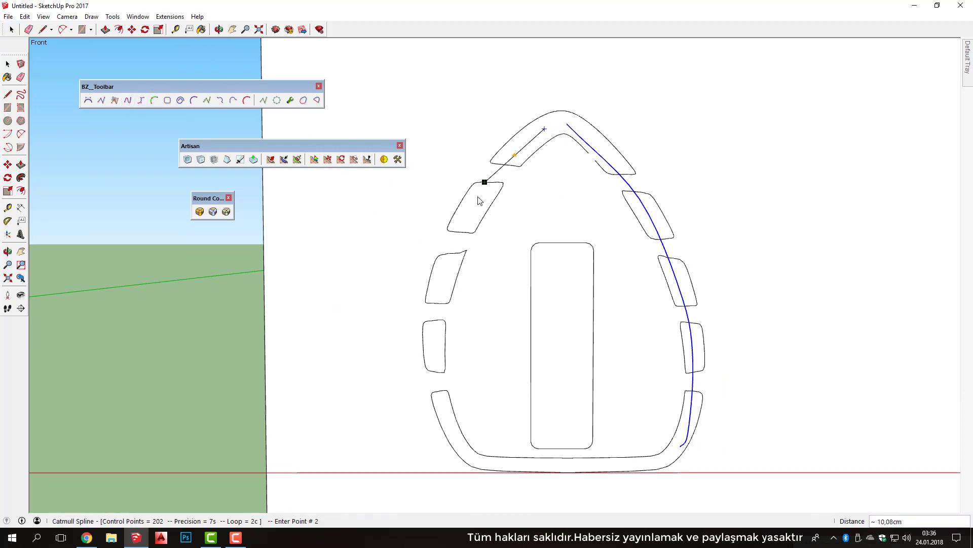
{"action": "left_click", "coordinate": [483, 196]}
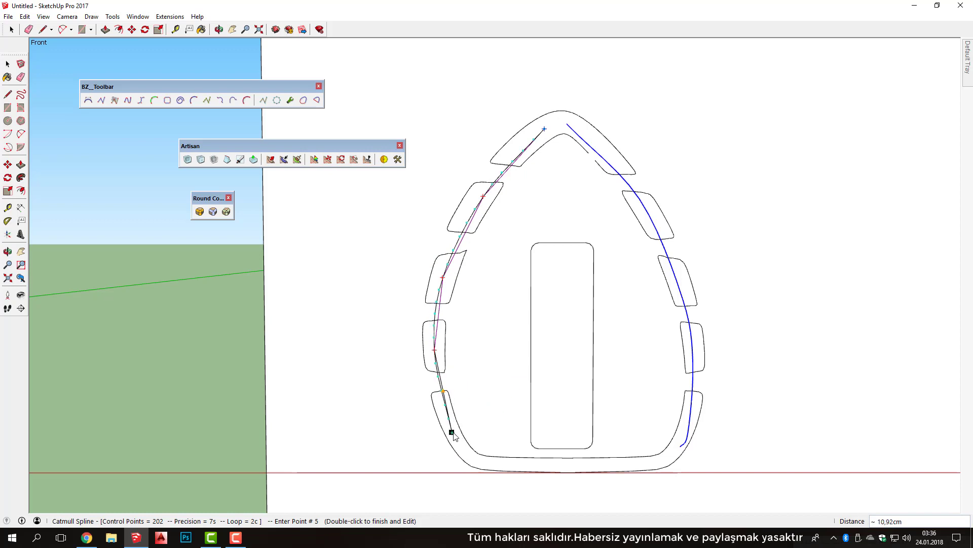
{"action": "double_click", "coordinate": [454, 433]}
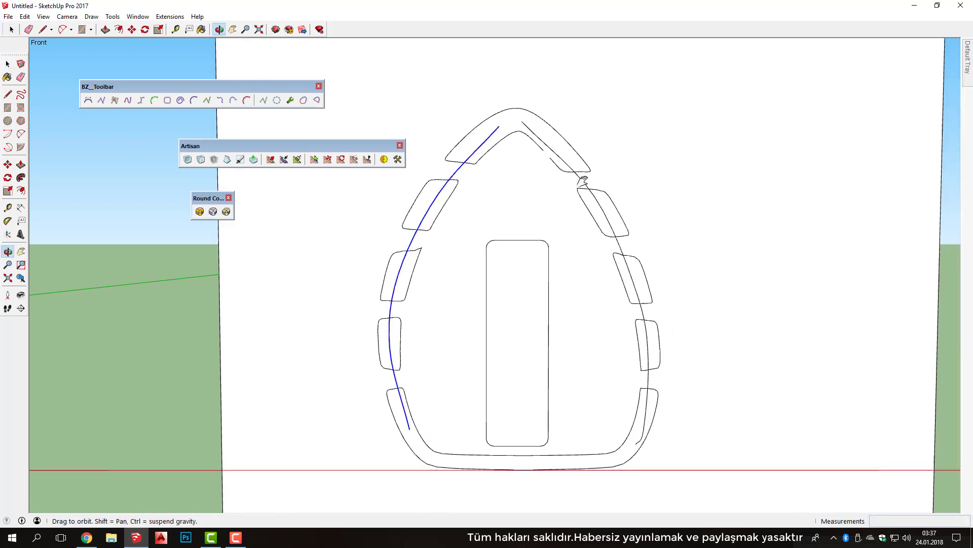
{"action": "mouse_move", "coordinate": [617, 193]}
{"action": "middle_mouse_down"}
{"action": "mouse_move", "coordinate": [505, 129]}
{"action": "mouse_move", "coordinate": [475, 196]}
{"action": "mouse_move", "coordinate": [511, 191]}
{"action": "mouse_move", "coordinate": [483, 165]}
{"action": "mouse_move", "coordinate": [452, 178]}
{"action": "mouse_move", "coordinate": [423, 213]}
{"action": "mouse_move", "coordinate": [415, 202]}
{"action": "mouse_move", "coordinate": [344, 217]}
{"action": "mouse_move", "coordinate": [608, 231]}
{"action": "middle_mouse_up"}
{"action": "key", "text": "c"}
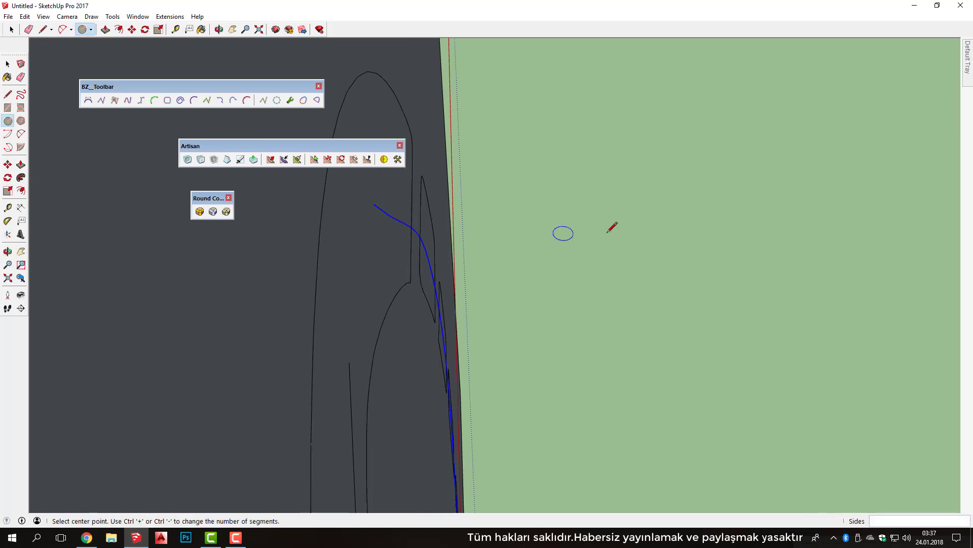
Draw a small circle, place it at the rod path's top end, and scale it to 0,67.
{"action": "left_click", "coordinate": [576, 282]}
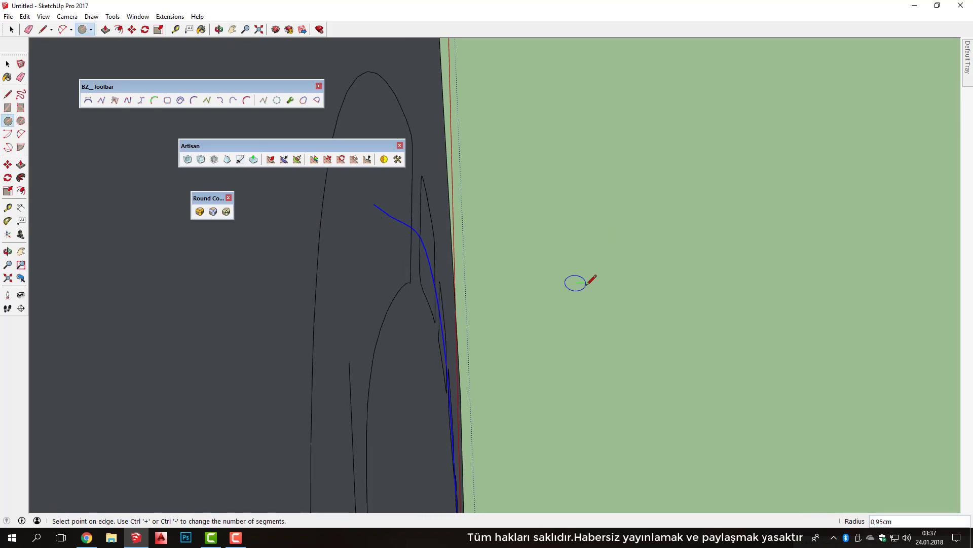
{"action": "left_click", "coordinate": [587, 283]}
{"action": "key", "text": "space"}
{"action": "key", "text": "m"}
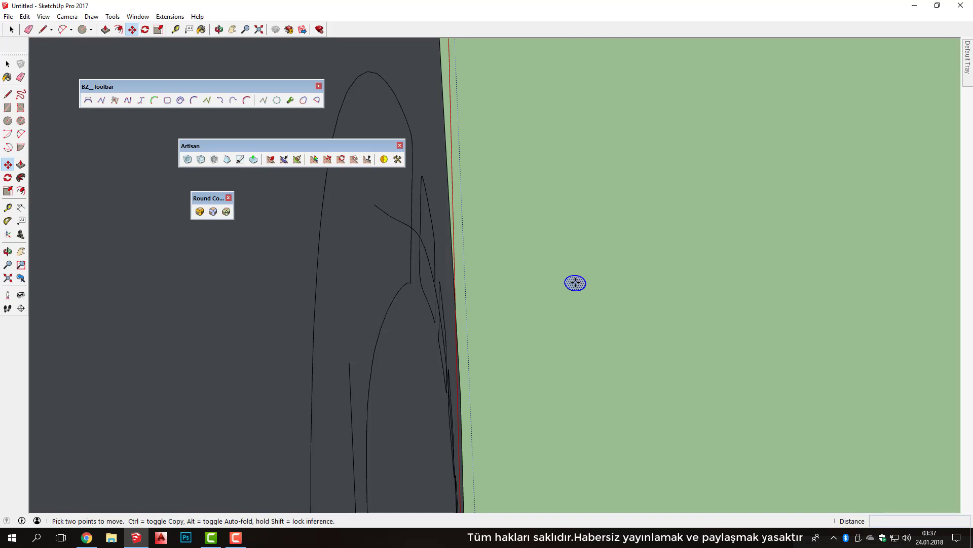
{"action": "left_click", "coordinate": [575, 283]}
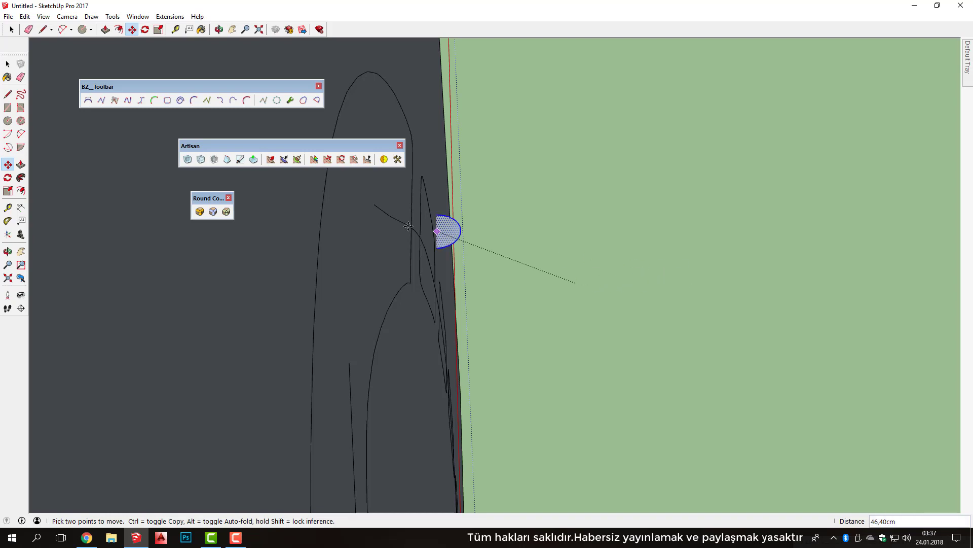
{"action": "left_click", "coordinate": [372, 205]}
{"action": "middle_click_drag", "start_coordinate": [372, 208], "coordinate": [541, 191]}
{"action": "key", "text": "s"}
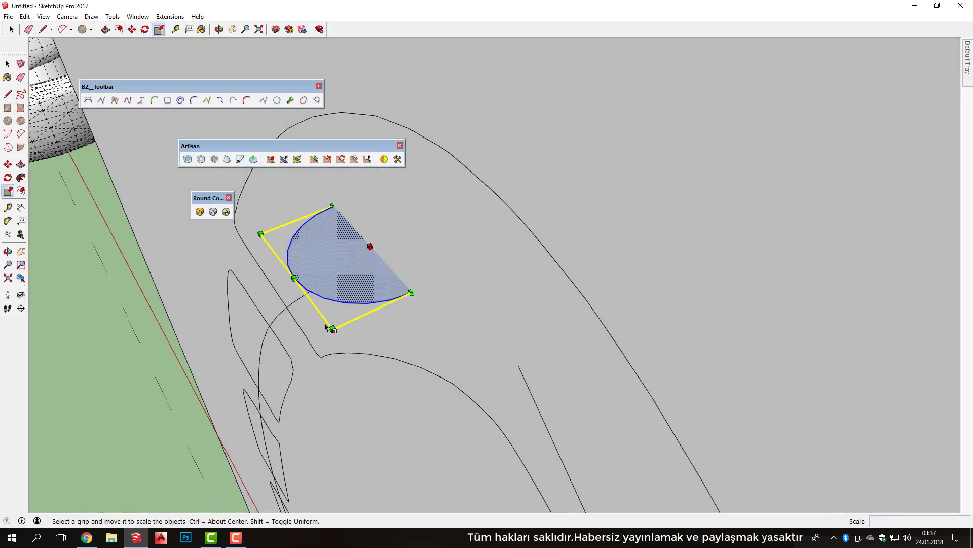
{"action": "left_click_drag", "start_coordinate": [333, 329], "coordinate": [350, 302]}
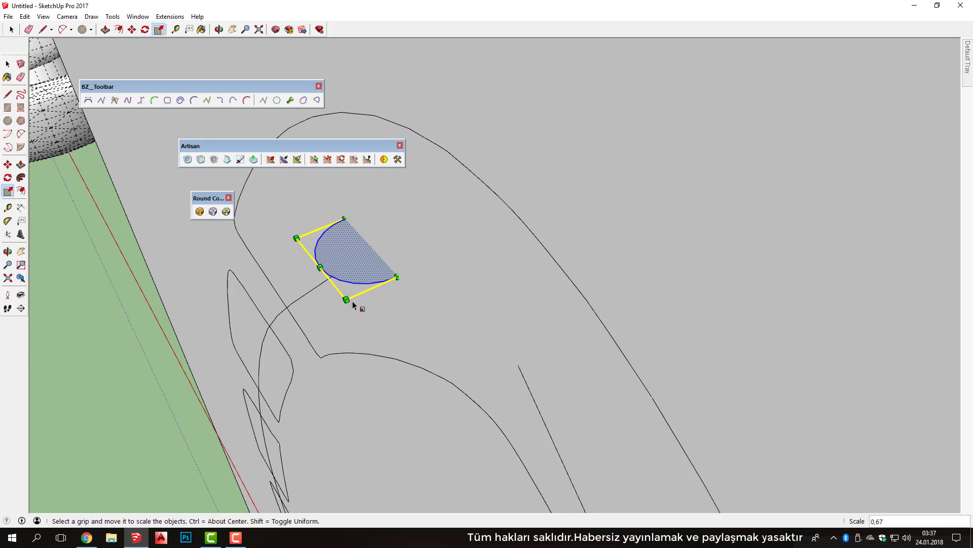
Copy the scaled profile onto the other path's top end, then select the left rod path.
{"action": "key", "text": "m"}
{"action": "left_click", "coordinate": [369, 247]}
{"action": "key", "text": "ctrl"}
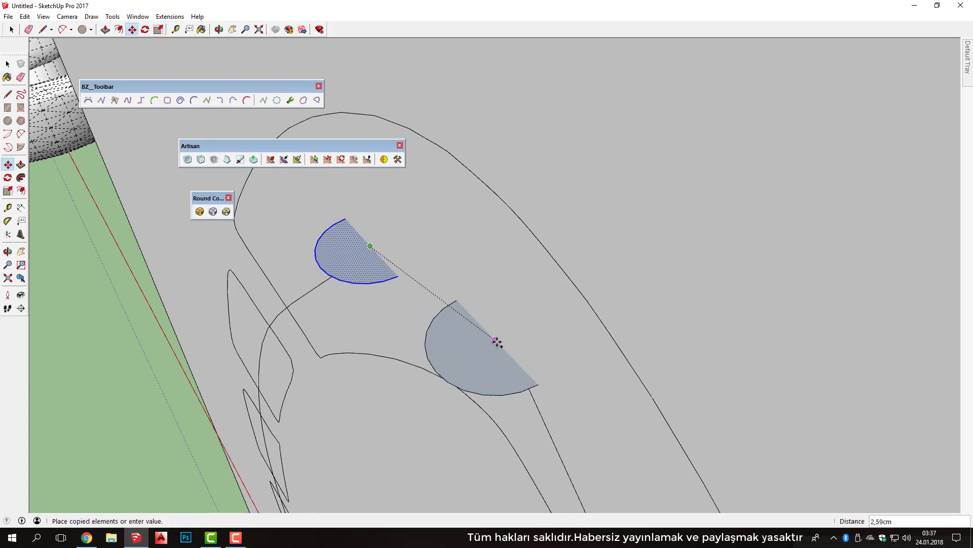
{"action": "left_click", "coordinate": [522, 388]}
{"action": "scroll", "coordinate": [522, 387], "scroll_direction": "down", "scroll_amount": 5}
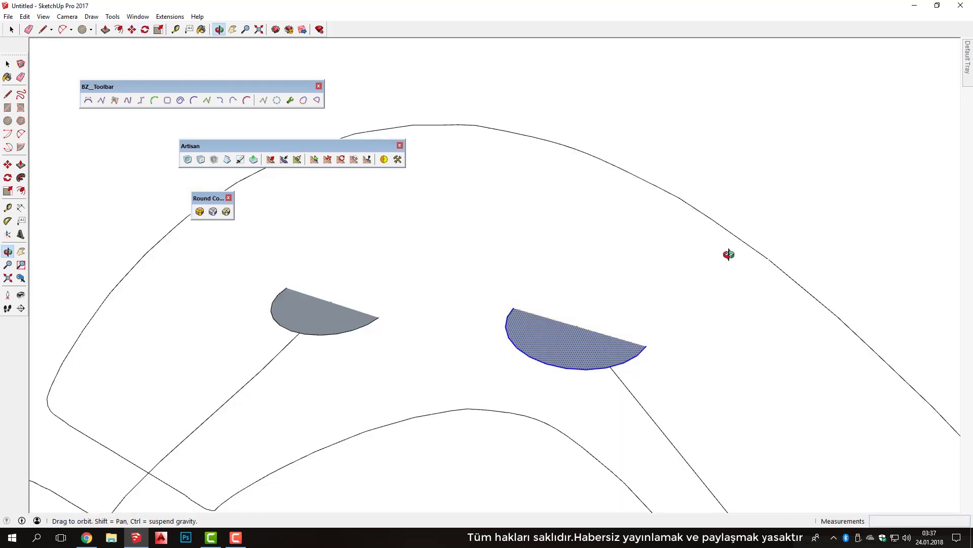
{"action": "mouse_move", "coordinate": [727, 254]}
{"action": "middle_mouse_down"}
{"action": "mouse_move", "coordinate": [560, 232]}
{"action": "mouse_move", "coordinate": [508, 245]}
{"action": "mouse_move", "coordinate": [540, 169]}
{"action": "mouse_move", "coordinate": [691, 130]}
{"action": "mouse_move", "coordinate": [521, 181]}
{"action": "middle_mouse_up"}
{"action": "key", "text": "space"}
{"action": "scroll", "coordinate": [522, 180], "scroll_direction": "up", "scroll_amount": 3}
{"action": "scroll", "coordinate": [518, 212], "scroll_direction": "up", "scroll_amount": 3}
{"action": "scroll", "coordinate": [517, 212], "scroll_direction": "up", "scroll_amount": 1}
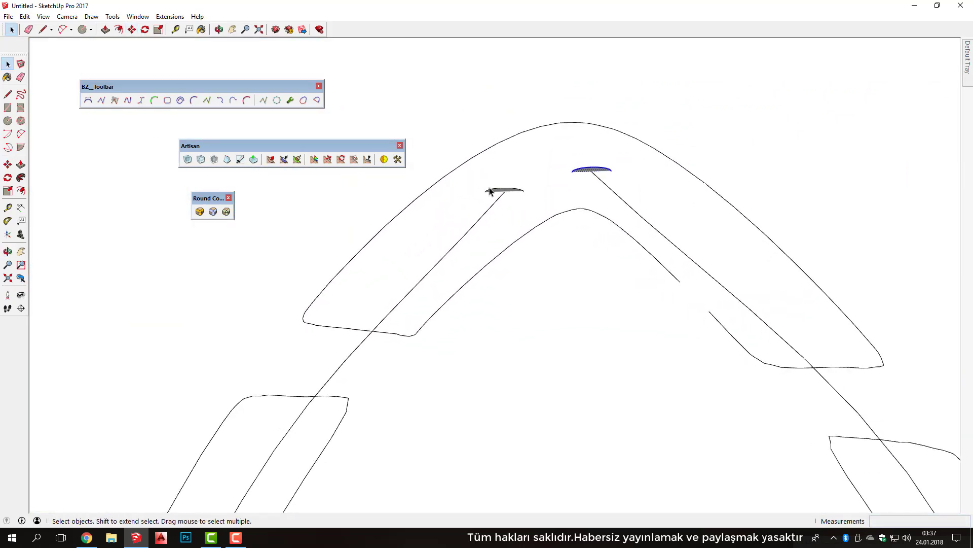
{"action": "scroll", "coordinate": [507, 206], "scroll_direction": "up", "scroll_amount": 4}
{"action": "left_click", "coordinate": [503, 201]}
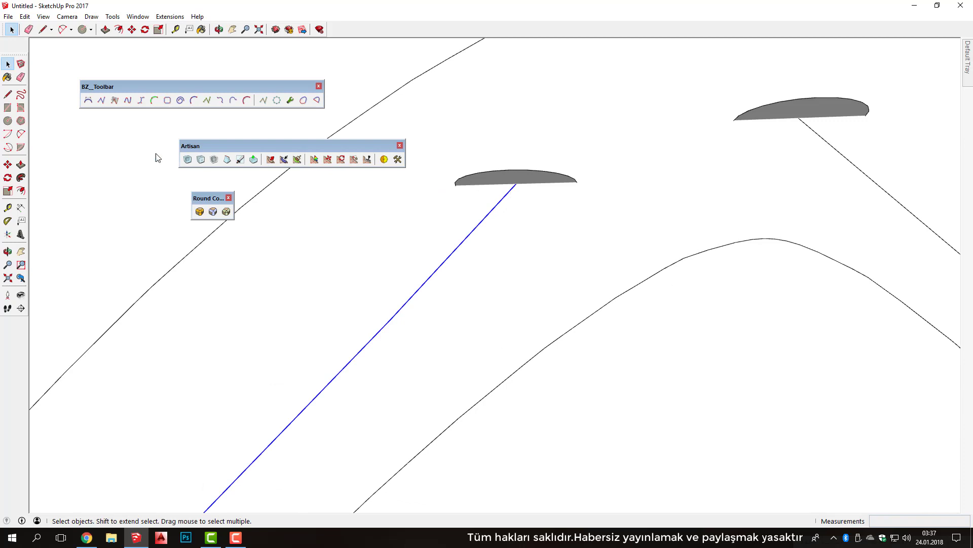
Sweep the left circular profile along its spline with Follow Me into a tube.
{"action": "left_click", "coordinate": [22, 178]}
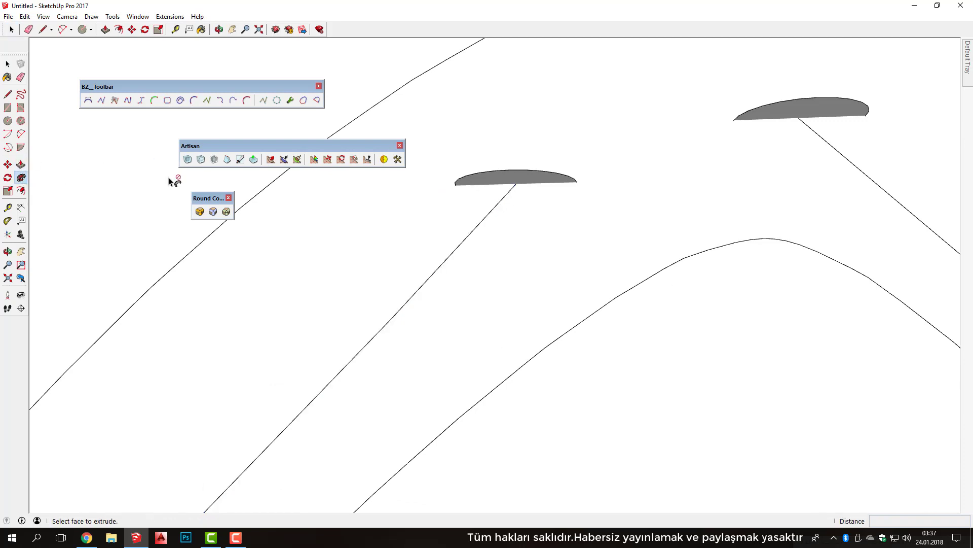
{"action": "left_click", "coordinate": [505, 182]}
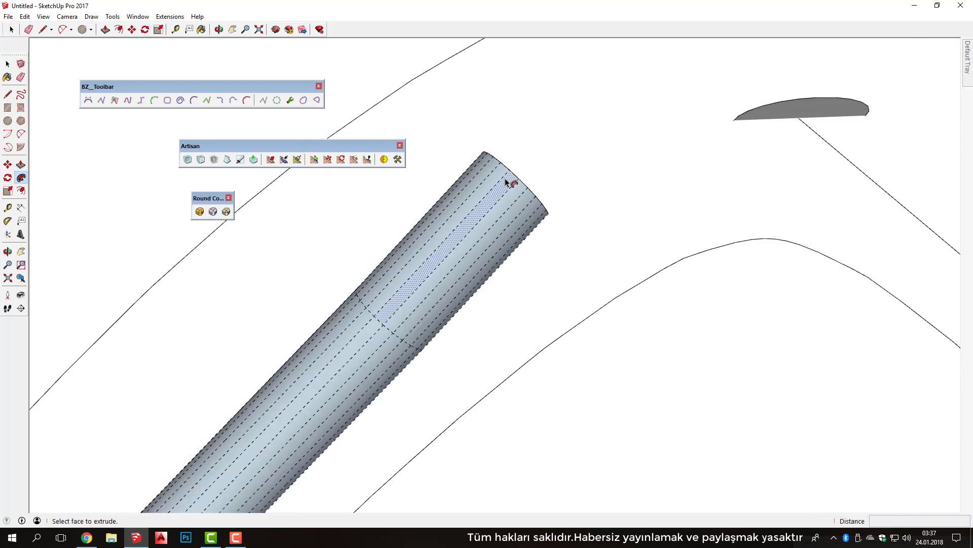
{"action": "scroll", "coordinate": [576, 119], "scroll_direction": "down", "scroll_amount": 3}
{"action": "scroll", "coordinate": [576, 111], "scroll_direction": "down", "scroll_amount": 3}
{"action": "mouse_move", "coordinate": [576, 109]}
{"action": "middle_mouse_down"}
{"action": "mouse_move", "coordinate": [570, 171]}
{"action": "mouse_move", "coordinate": [723, 206]}
{"action": "middle_mouse_up"}
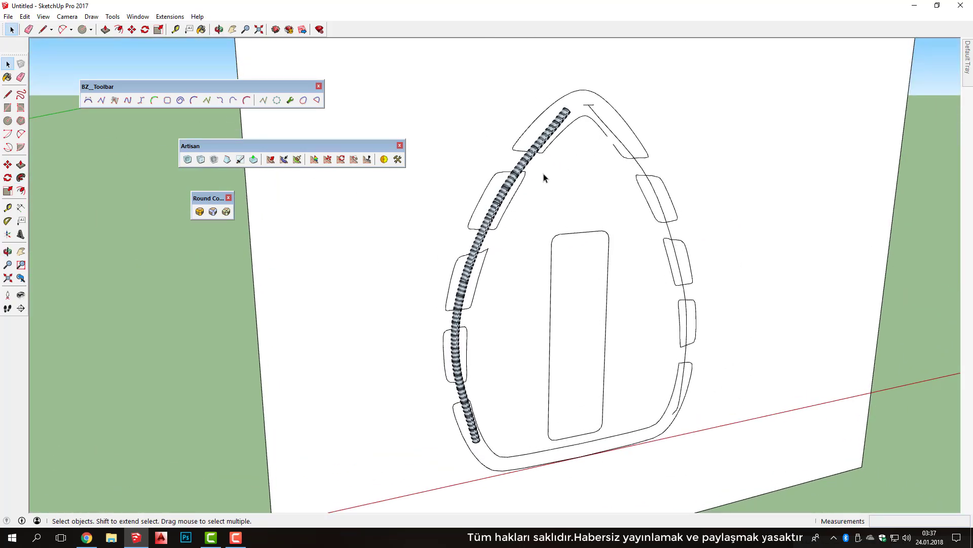
{"action": "middle_click_drag", "start_coordinate": [543, 177], "coordinate": [463, 98]}
{"action": "scroll", "coordinate": [463, 98], "scroll_direction": "up", "scroll_amount": 3}
{"action": "scroll", "coordinate": [415, 91], "scroll_direction": "up", "scroll_amount": 2}
{"action": "scroll", "coordinate": [583, 193], "scroll_direction": "up", "scroll_amount": 2}
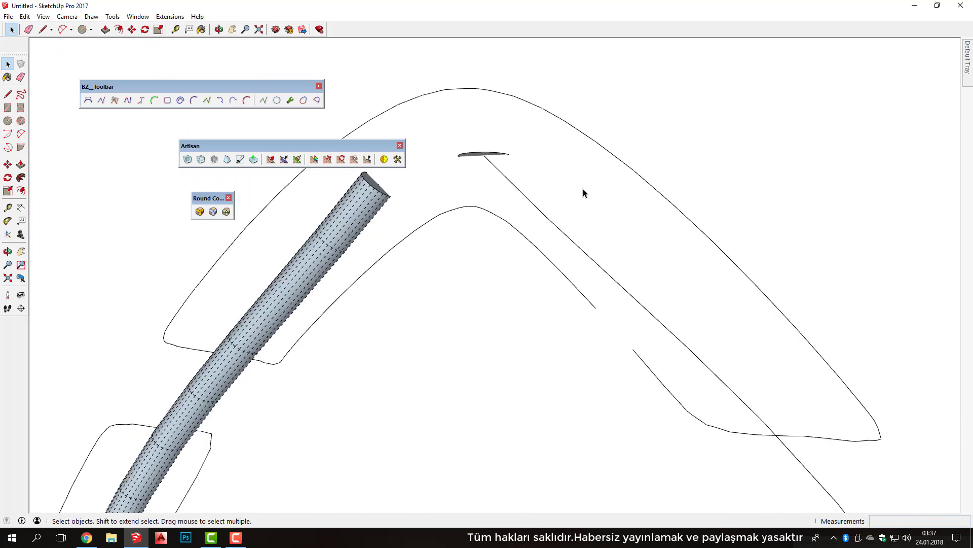
Sweep the right profile along the right spline into a second tube.
{"action": "left_click", "coordinate": [567, 238]}
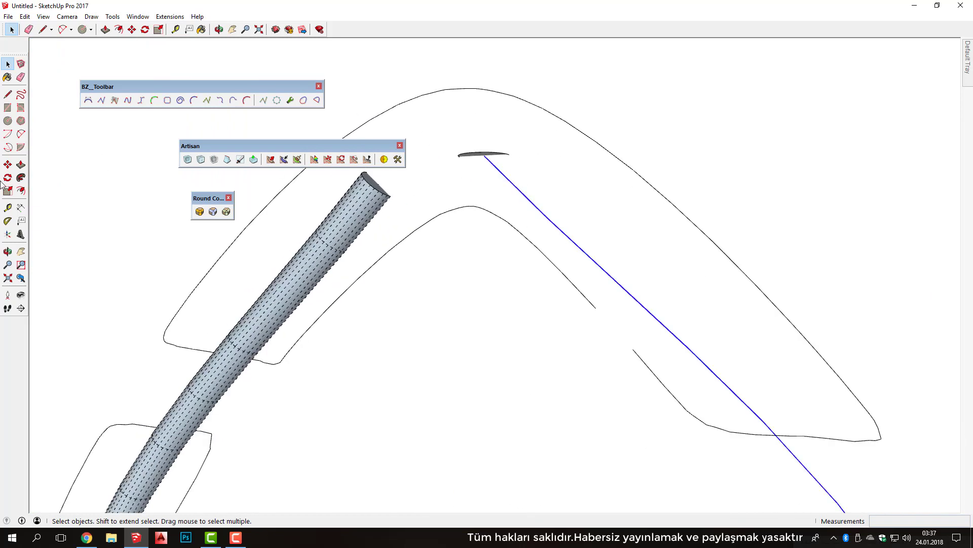
{"action": "left_click", "coordinate": [20, 177]}
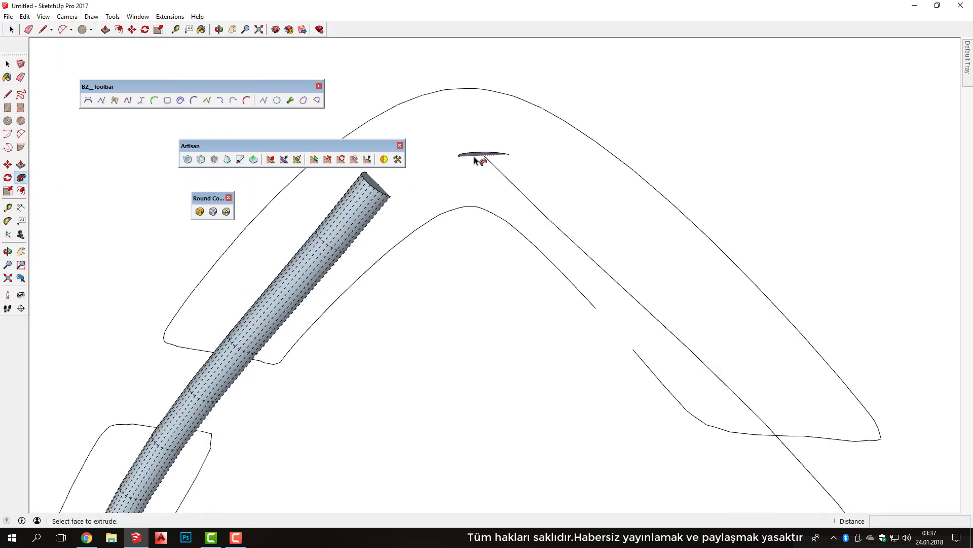
{"action": "left_click", "coordinate": [476, 159]}
{"action": "key", "text": "space"}
{"action": "middle_click_drag", "start_coordinate": [528, 126], "coordinate": [546, 108]}
{"action": "scroll", "coordinate": [546, 108], "scroll_direction": "down", "scroll_amount": 3}
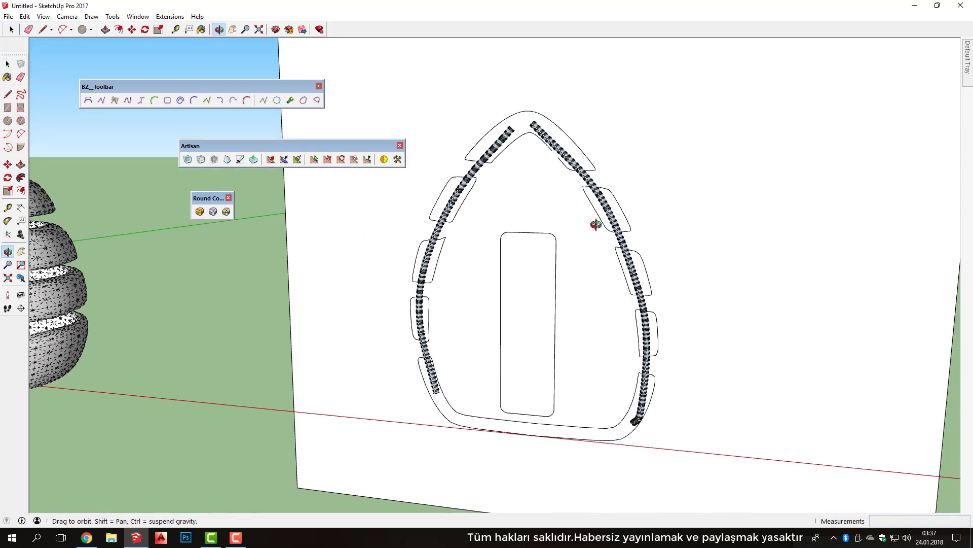
{"action": "scroll", "coordinate": [629, 228], "scroll_direction": "up", "scroll_amount": 2}
Group the two rod tubes and reverse the faces of both inside the group.
{"action": "left_click", "coordinate": [596, 195]}
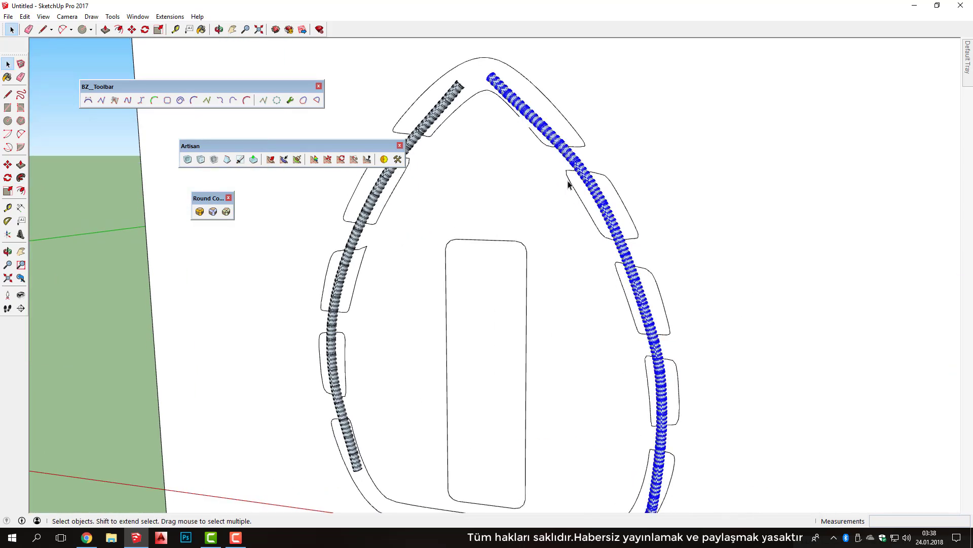
{"action": "left_click", "coordinate": [443, 107], "text": "shift"}
{"action": "right_click", "coordinate": [441, 104]}
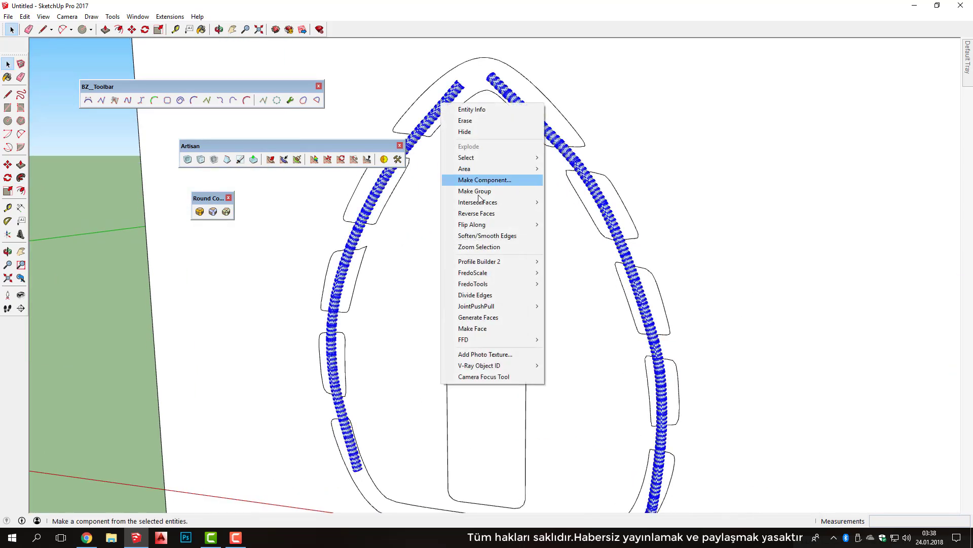
{"action": "left_click", "coordinate": [487, 192]}
{"action": "double_click", "coordinate": [599, 194]}
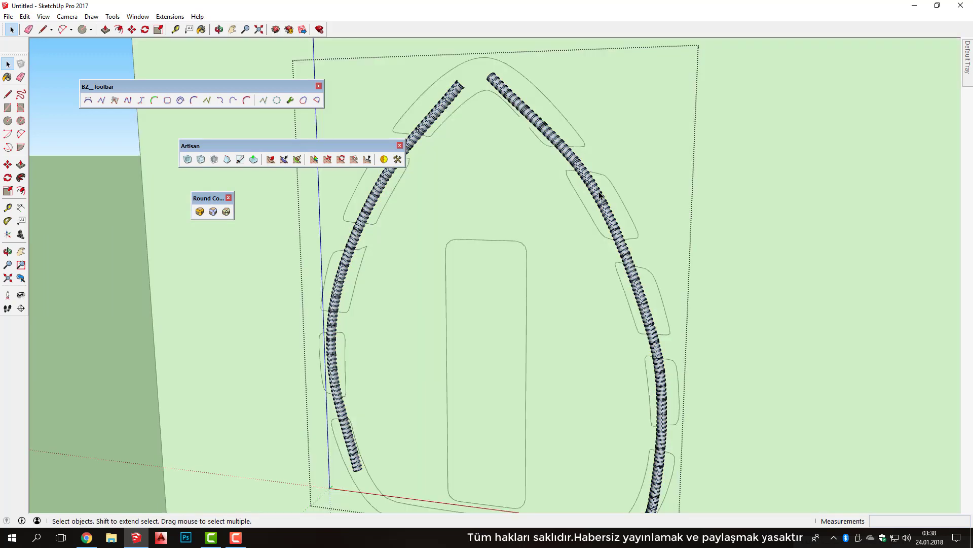
{"action": "key", "text": "ctrl+a"}
{"action": "right_click", "coordinate": [600, 192]}
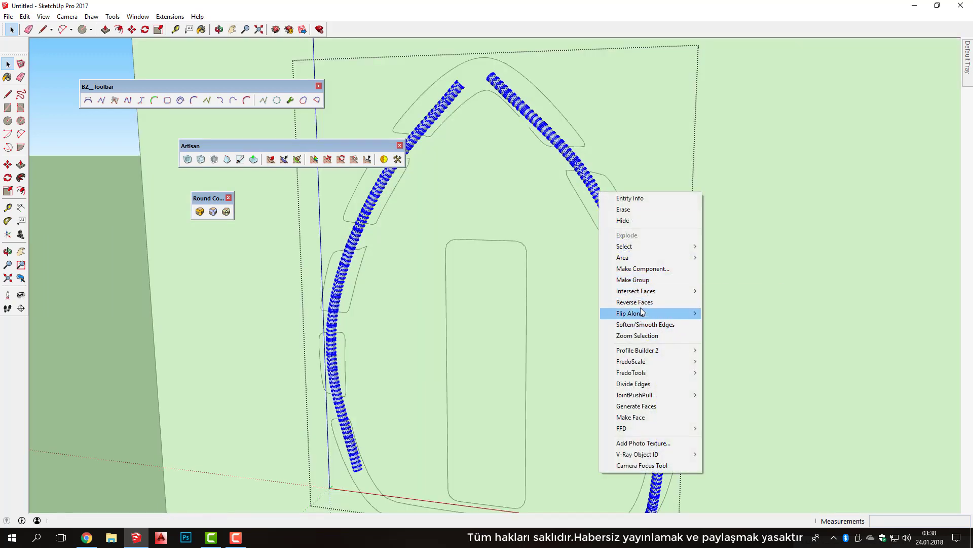
{"action": "left_click", "coordinate": [640, 303]}
Move the rod group 100 into the right egg lamp.
{"action": "scroll", "coordinate": [739, 221], "scroll_direction": "down", "scroll_amount": 3}
{"action": "middle_click_drag", "start_coordinate": [625, 280], "coordinate": [648, 265]}
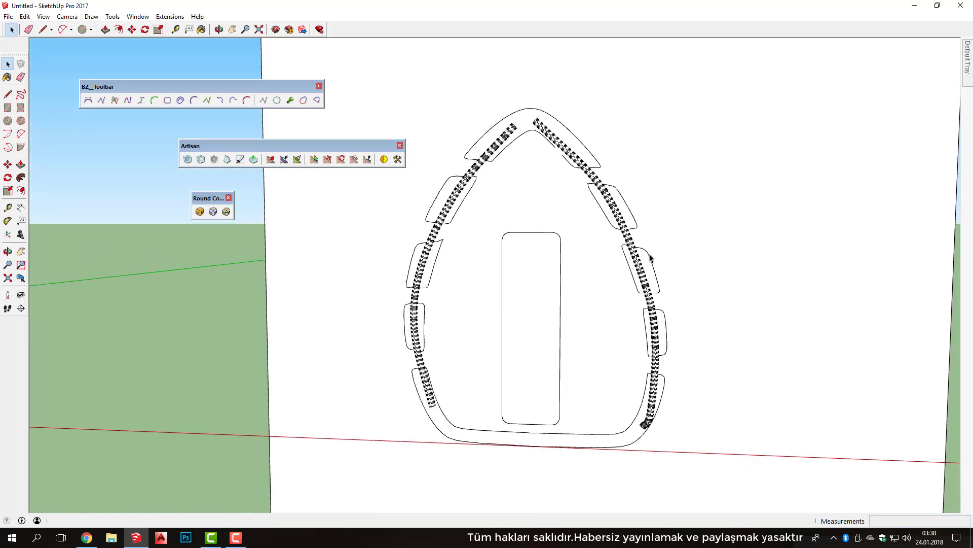
{"action": "left_click", "coordinate": [651, 260]}
{"action": "key", "text": "m"}
{"action": "left_click", "coordinate": [742, 262]}
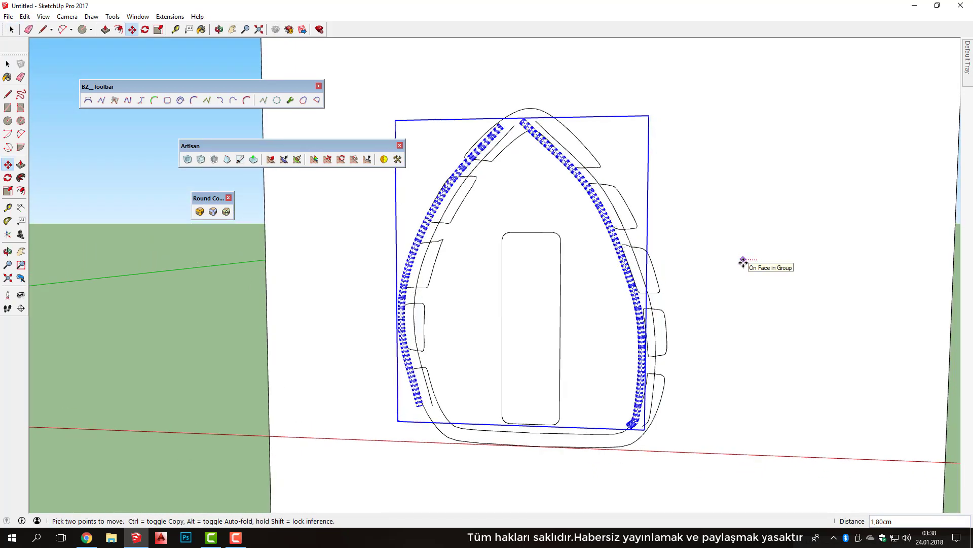
{"action": "key", "text": "Return"}
{"action": "key", "text": "space"}
{"action": "mouse_move", "coordinate": [743, 261]}
{"action": "middle_mouse_down"}
{"action": "mouse_move", "coordinate": [367, 290]}
{"action": "mouse_move", "coordinate": [363, 304]}
{"action": "middle_mouse_up"}
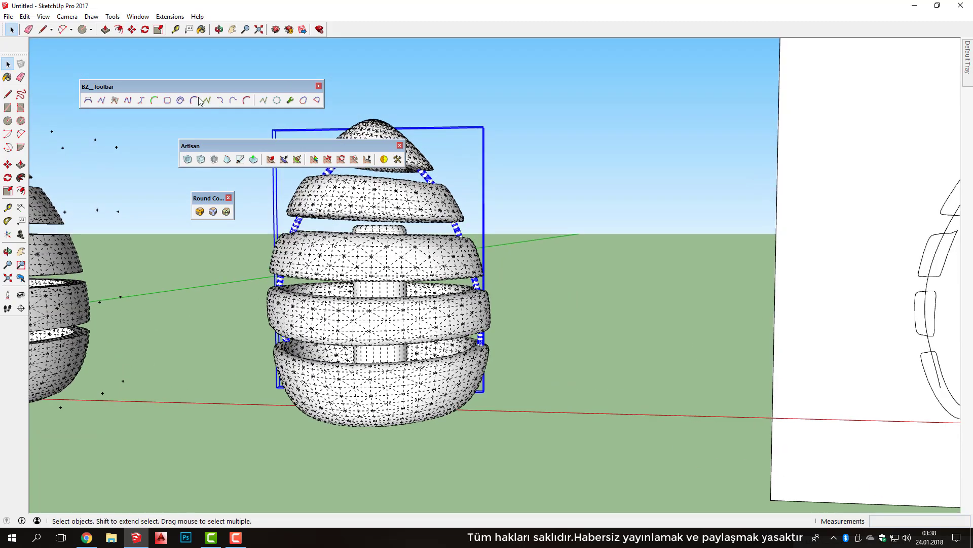
Turn off Hidden Geometry and orbit around the now-smooth lamp.
{"action": "left_click", "coordinate": [43, 16]}
{"action": "left_click", "coordinate": [66, 54]}
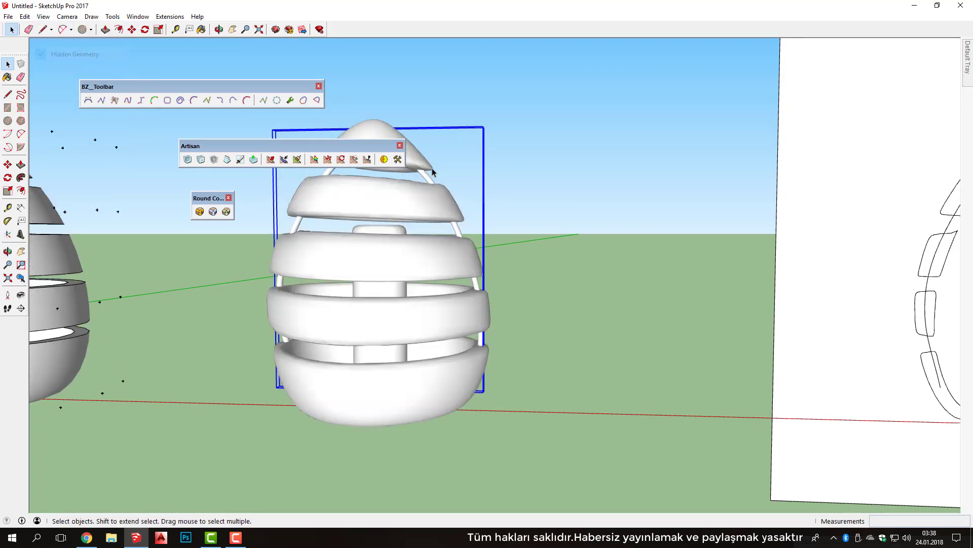
{"action": "left_click", "coordinate": [542, 214]}
{"action": "mouse_move", "coordinate": [542, 214]}
{"action": "middle_mouse_down"}
{"action": "mouse_move", "coordinate": [408, 342]}
{"action": "mouse_move", "coordinate": [382, 302]}
{"action": "mouse_move", "coordinate": [568, 383]}
{"action": "mouse_move", "coordinate": [413, 178]}
{"action": "middle_mouse_up"}
{"action": "mouse_move", "coordinate": [491, 286]}
{"action": "middle_mouse_down"}
{"action": "mouse_move", "coordinate": [389, 463]}
{"action": "mouse_move", "coordinate": [461, 188]}
{"action": "middle_mouse_up"}
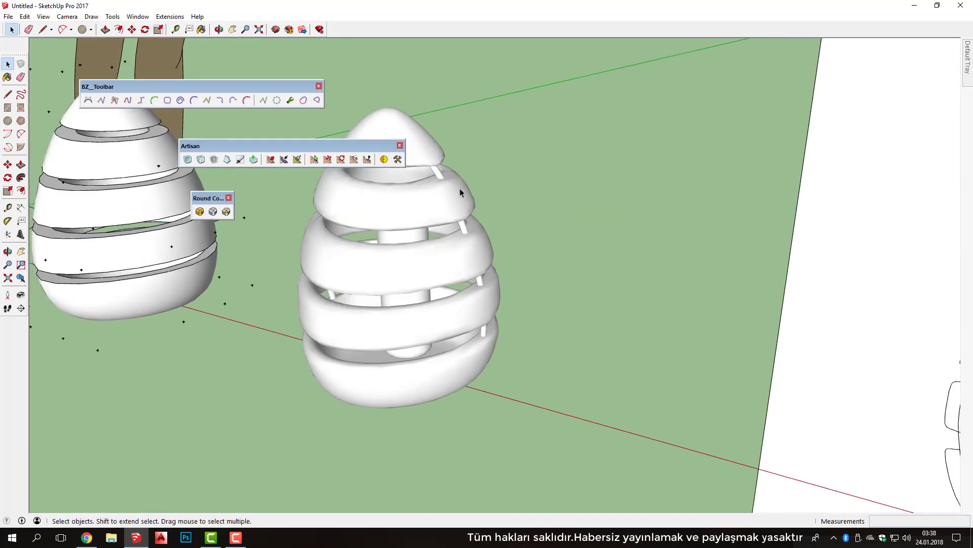
{"action": "mouse_move", "coordinate": [414, 338]}
{"action": "middle_mouse_down"}
{"action": "mouse_move", "coordinate": [235, 352]}
{"action": "mouse_move", "coordinate": [615, 252]}
{"action": "mouse_move", "coordinate": [551, 262]}
{"action": "mouse_move", "coordinate": [560, 263]}
{"action": "mouse_move", "coordinate": [534, 296]}
{"action": "mouse_move", "coordinate": [567, 319]}
{"action": "mouse_move", "coordinate": [211, 265]}
{"action": "middle_mouse_up"}
Orbit over the eggs, then frame both eggs and the outline panel from the Front view.
{"action": "key", "text": "space"}
{"action": "mouse_move", "coordinate": [363, 284]}
{"action": "middle_mouse_down"}
{"action": "mouse_move", "coordinate": [380, 341]}
{"action": "mouse_move", "coordinate": [272, 391]}
{"action": "middle_mouse_up"}
{"action": "mouse_move", "coordinate": [303, 354]}
{"action": "middle_mouse_down"}
{"action": "mouse_move", "coordinate": [491, 343]}
{"action": "mouse_move", "coordinate": [305, 415]}
{"action": "mouse_move", "coordinate": [506, 282]}
{"action": "mouse_move", "coordinate": [542, 322]}
{"action": "middle_mouse_up"}
{"action": "key", "text": "F3"}
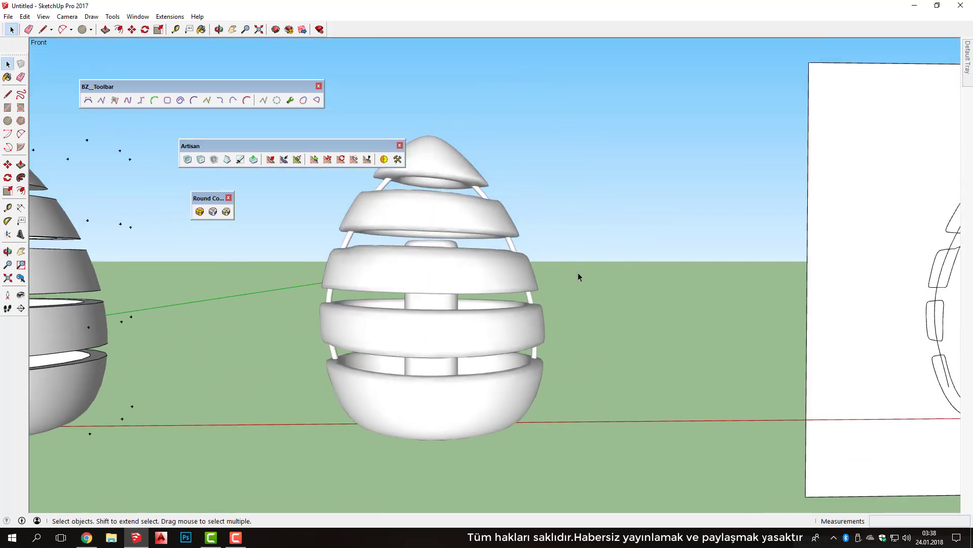
{"action": "mouse_move", "coordinate": [580, 260]}
{"action": "middle_mouse_down"}
{"action": "mouse_move", "coordinate": [539, 262]}
{"action": "mouse_move", "coordinate": [521, 239]}
{"action": "mouse_move", "coordinate": [530, 291]}
{"action": "mouse_move", "coordinate": [556, 307]}
{"action": "middle_mouse_up"}
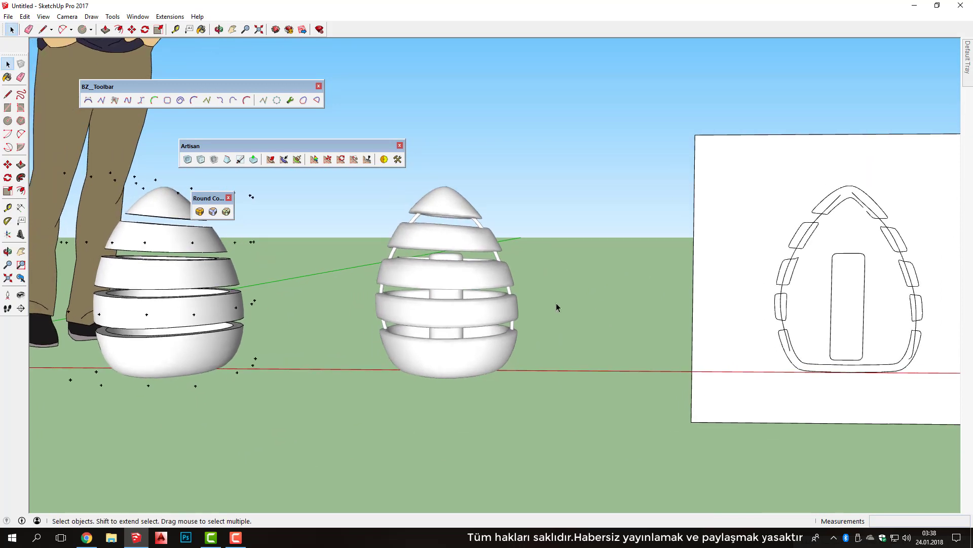